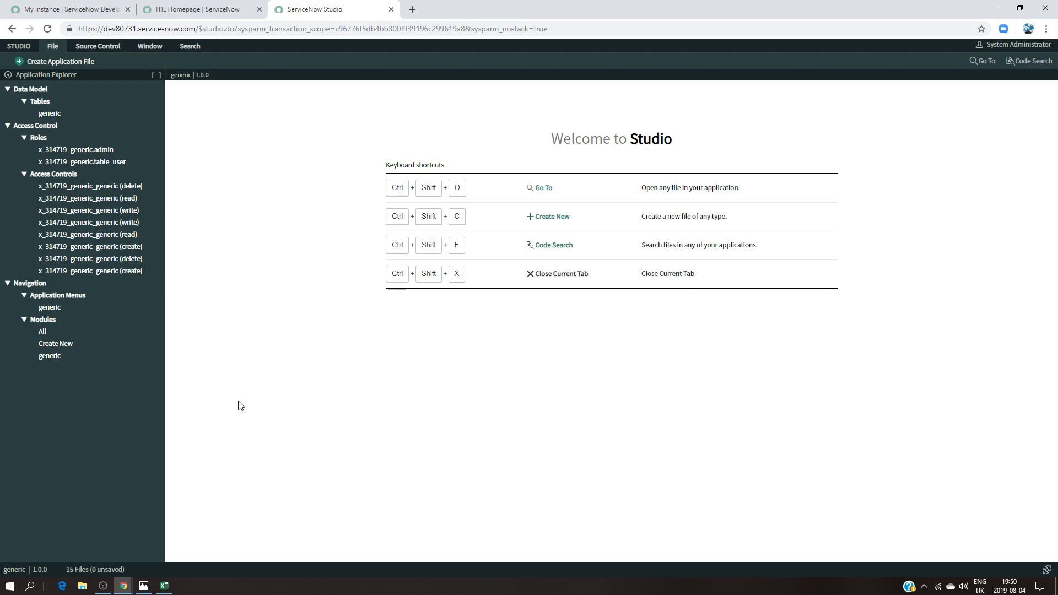
Switch to Excel and review the sample rows in the Demo Data For ACL workbook
{"action": "mouse_move", "coordinate": [164, 589]}
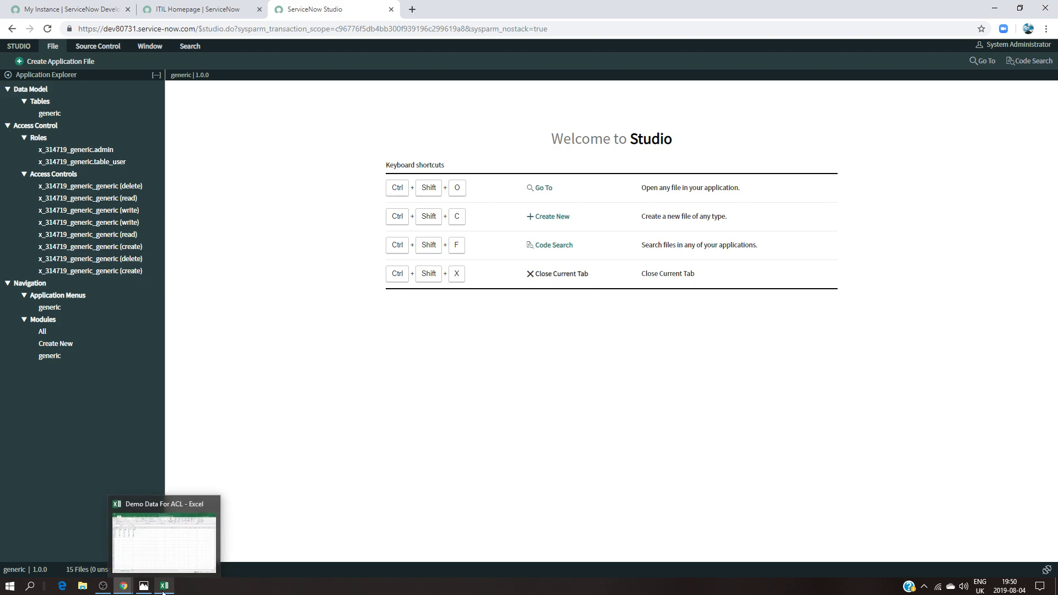
{"action": "left_click", "coordinate": [163, 587]}
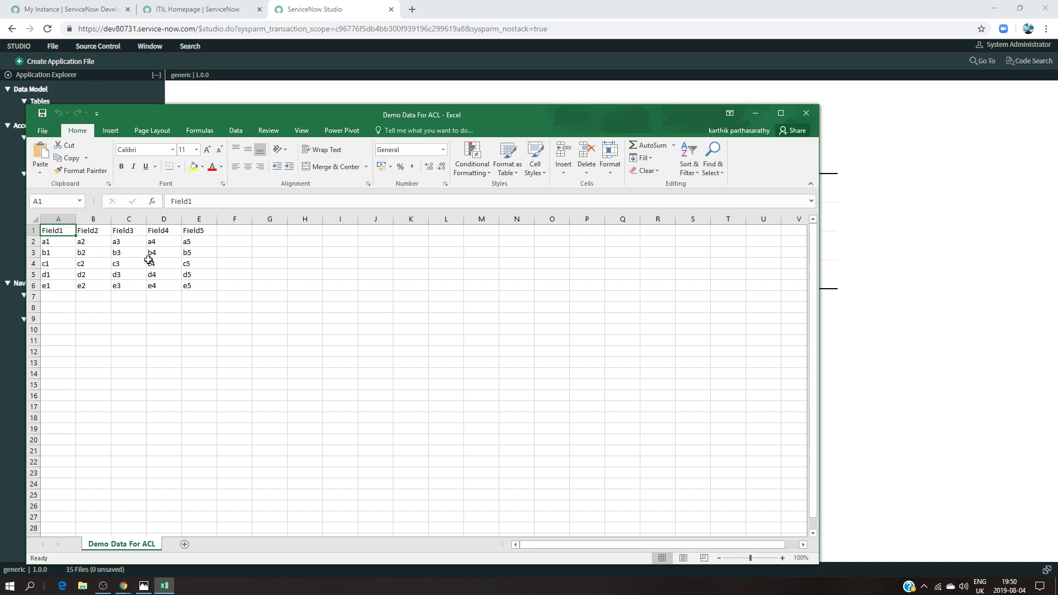
Switch to the ServiceNow homepage, reload it and open the list of all records in the generic application
{"action": "left_click", "coordinate": [196, 10]}
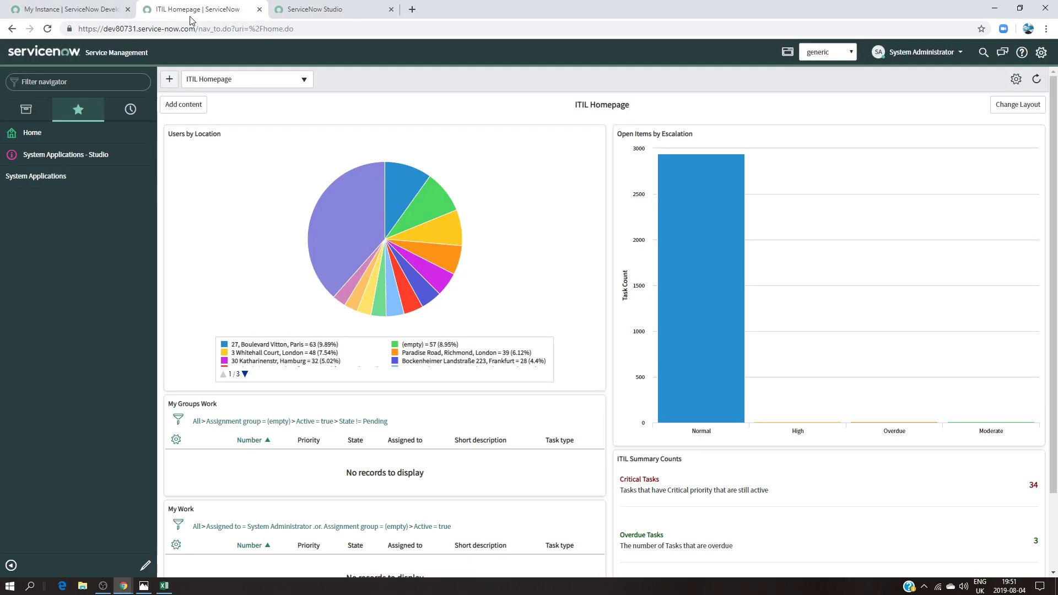
{"action": "left_click", "coordinate": [95, 83]}
{"action": "type", "text": "g"}
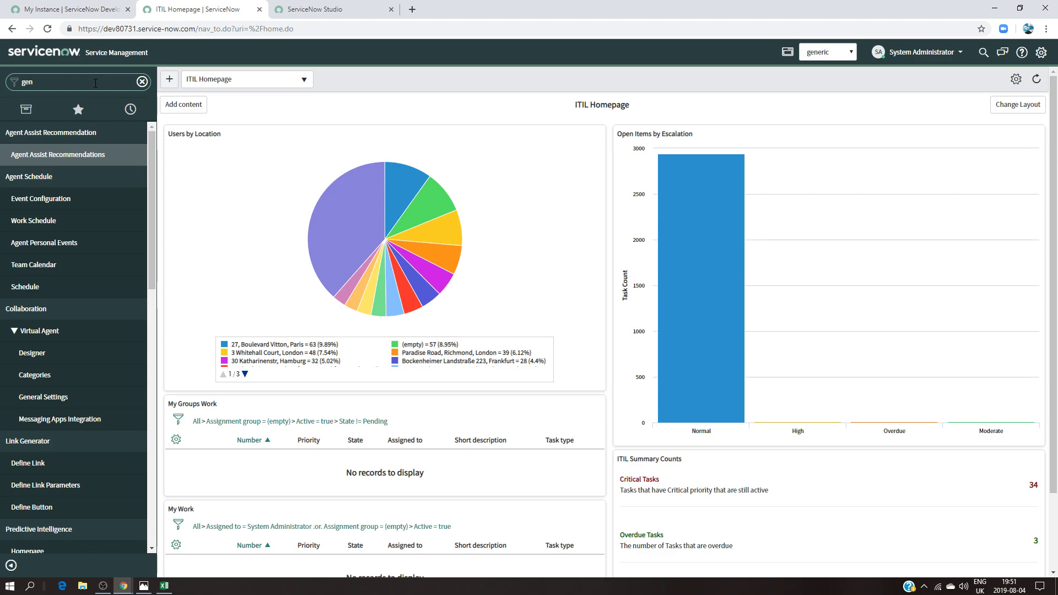
{"action": "key", "text": "BackSpace"}
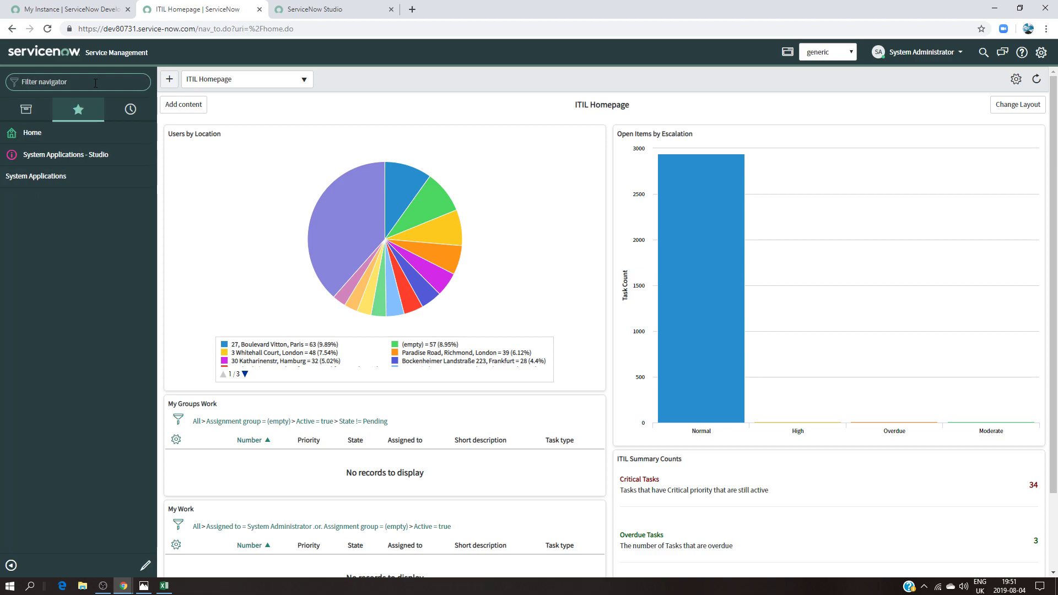
{"action": "left_click", "coordinate": [48, 28]}
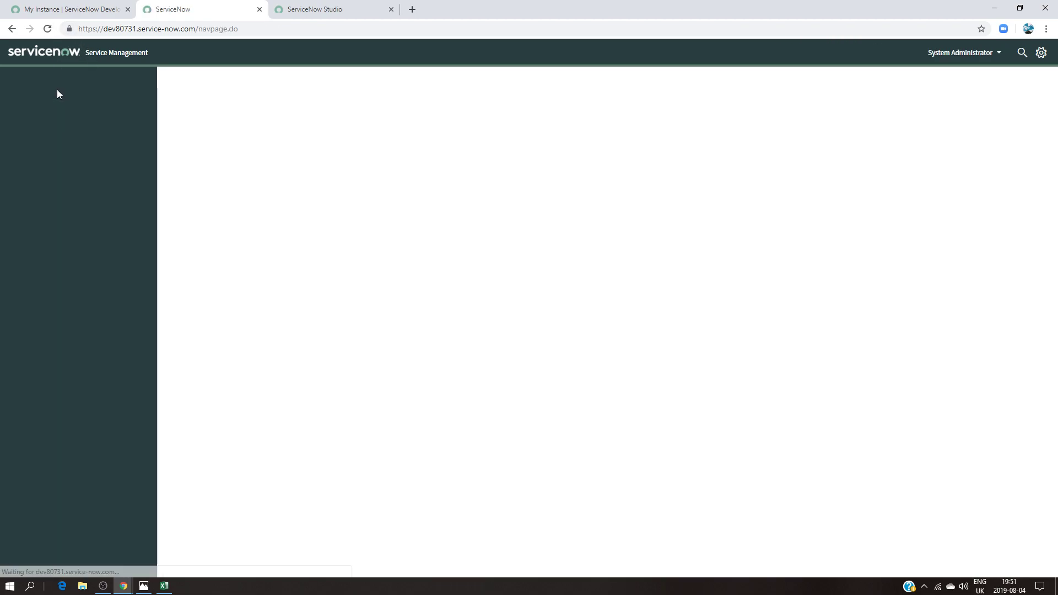
{"action": "left_click", "coordinate": [56, 82]}
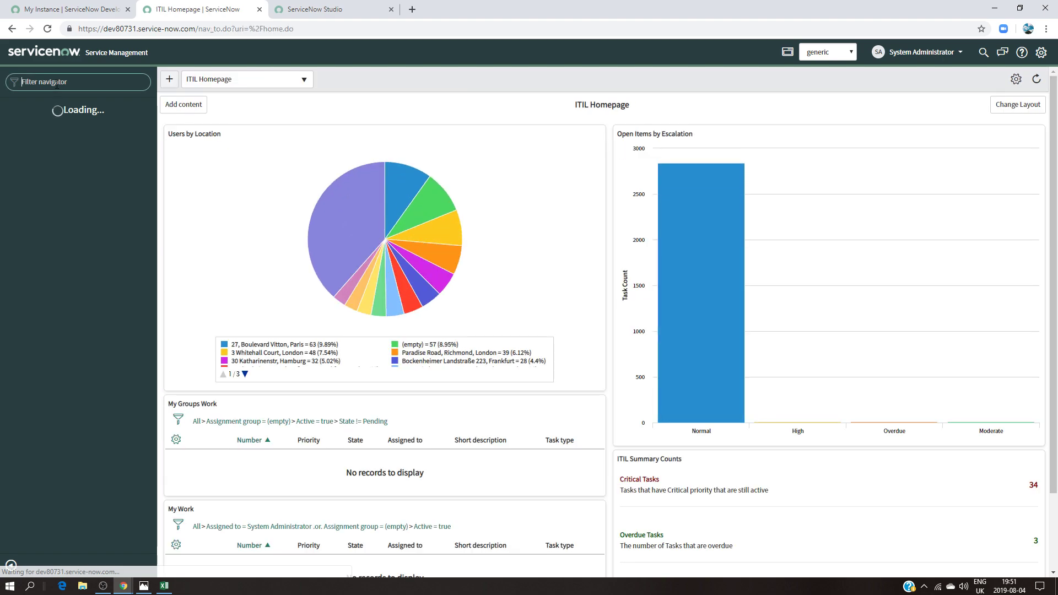
{"action": "type", "text": "generi"}
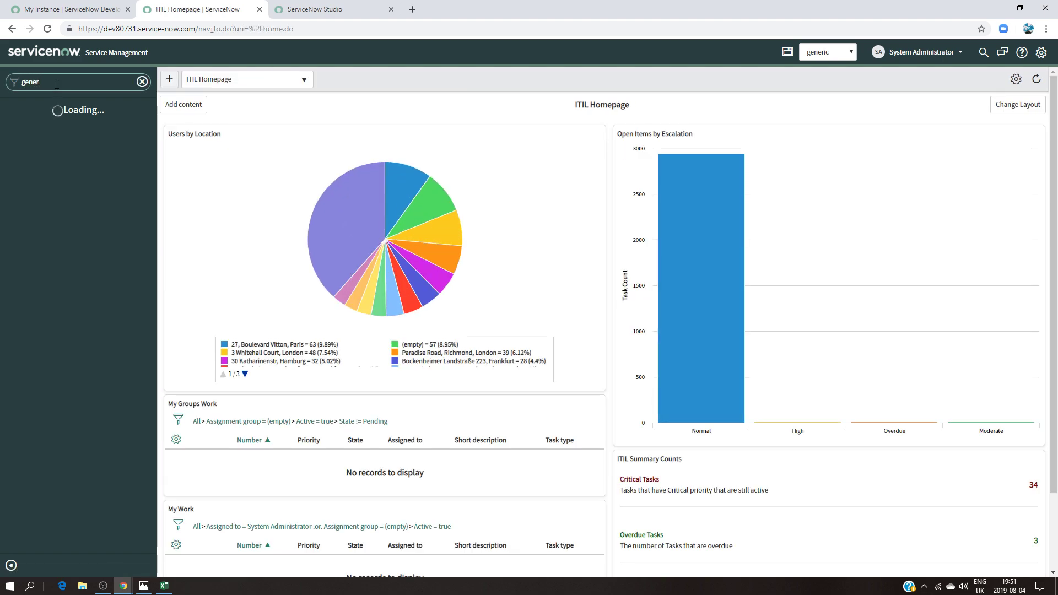
{"action": "left_click", "coordinate": [74, 201]}
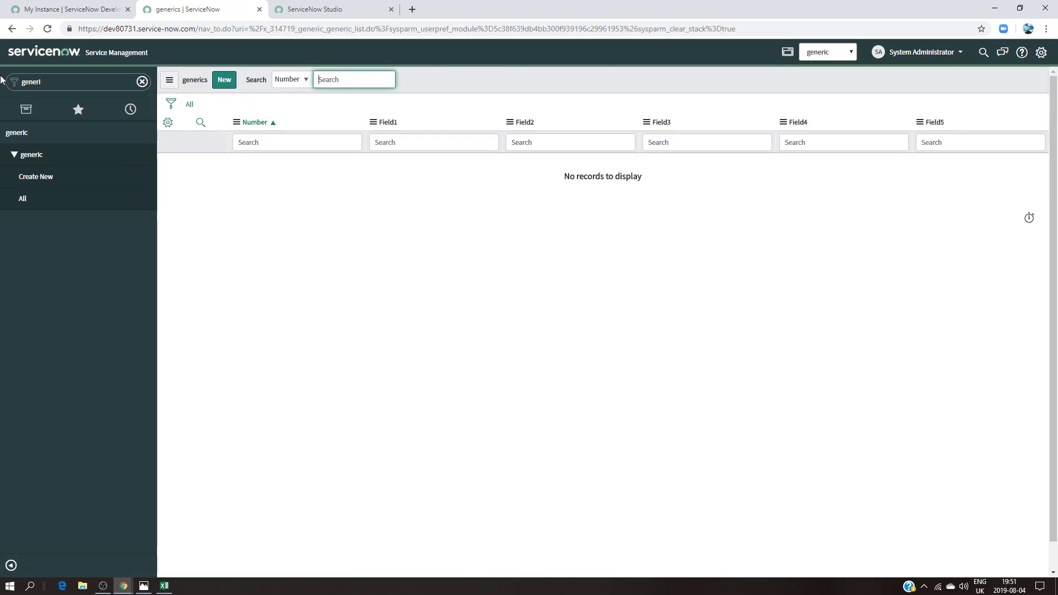
Find the Load Data module under System Import Sets and open its form
{"action": "left_click", "coordinate": [62, 83]}
{"action": "key", "text": "BackSpace"}
{"action": "type", "text": "lo"}
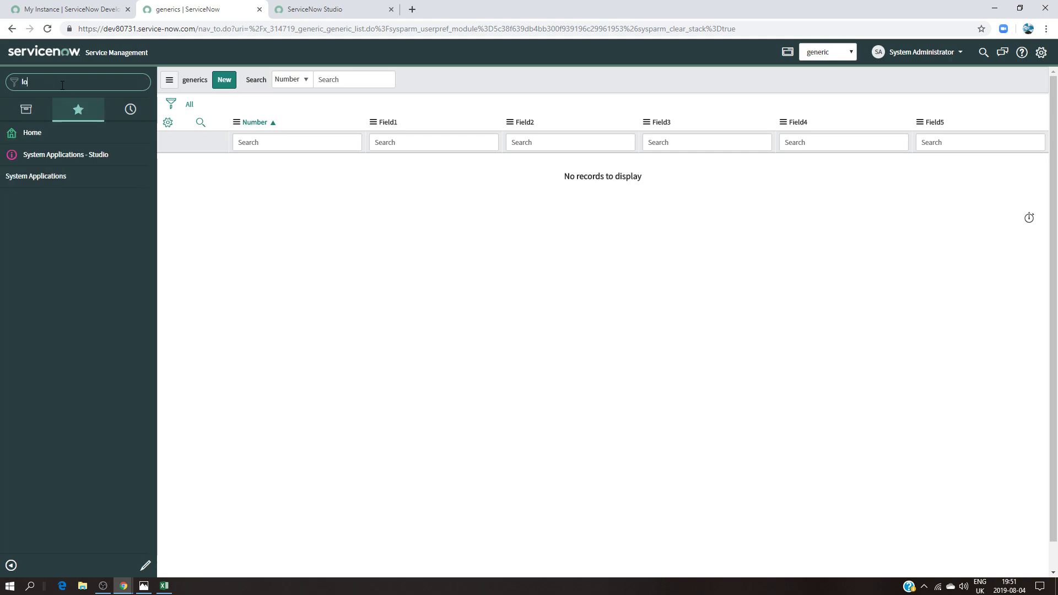
{"action": "type", "text": "ad data"}
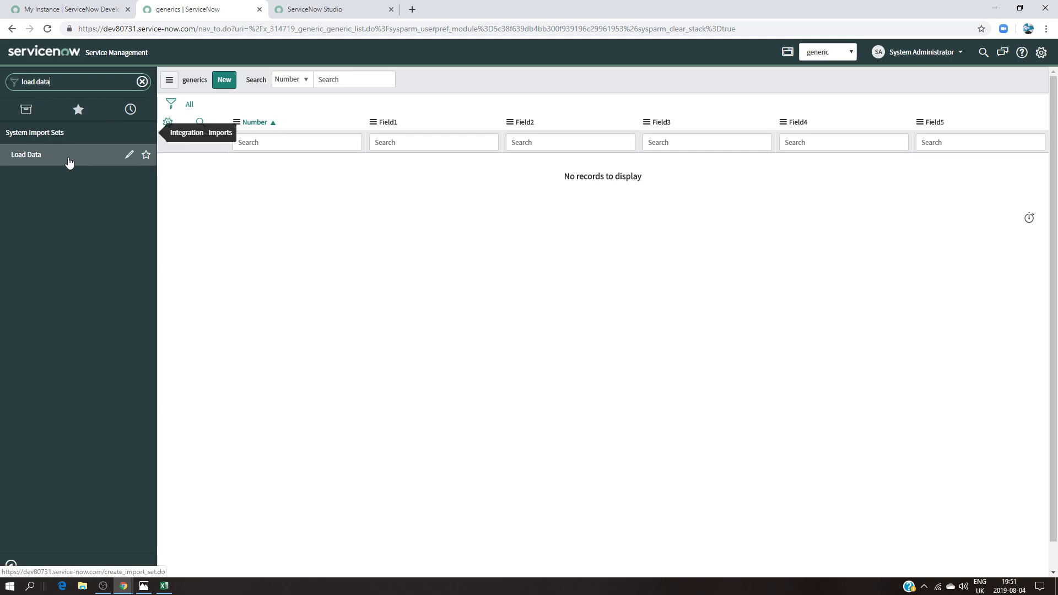
{"action": "left_click", "coordinate": [25, 156]}
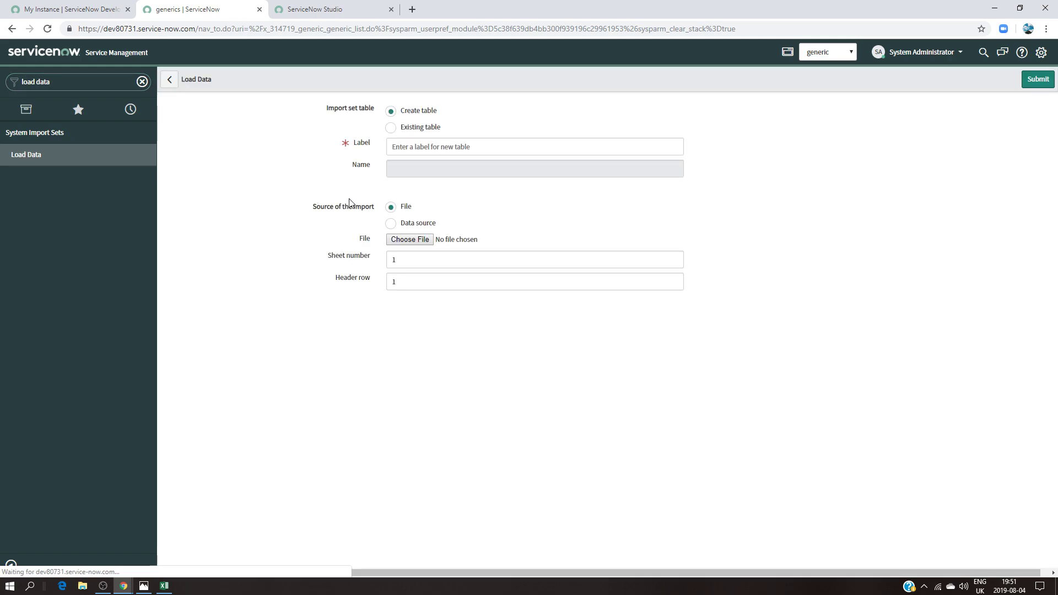
{"action": "left_click", "coordinate": [444, 147]}
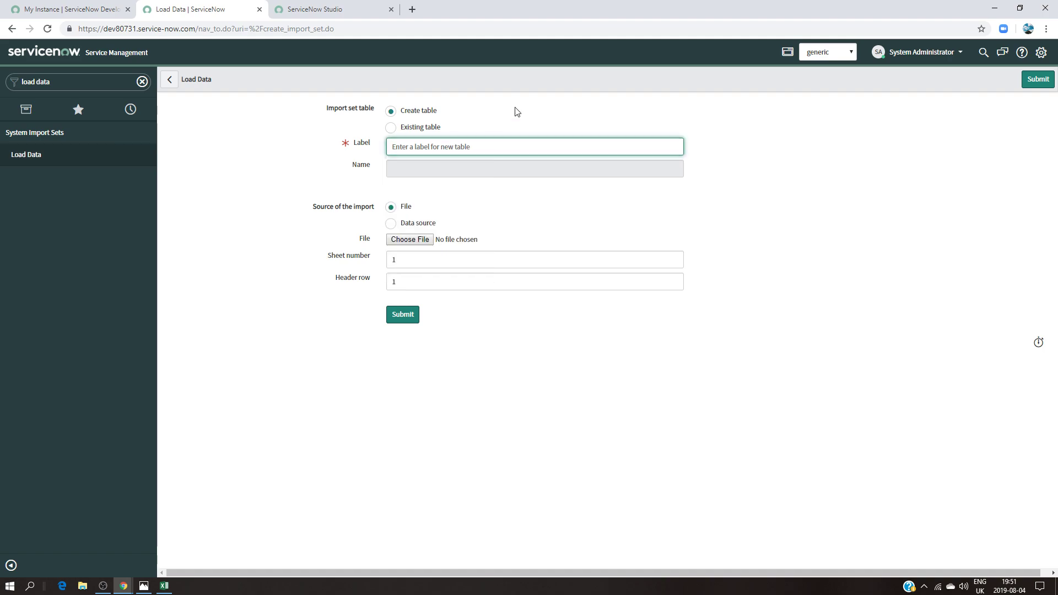
{"action": "left_click", "coordinate": [390, 128]}
{"action": "left_click", "coordinate": [527, 152]}
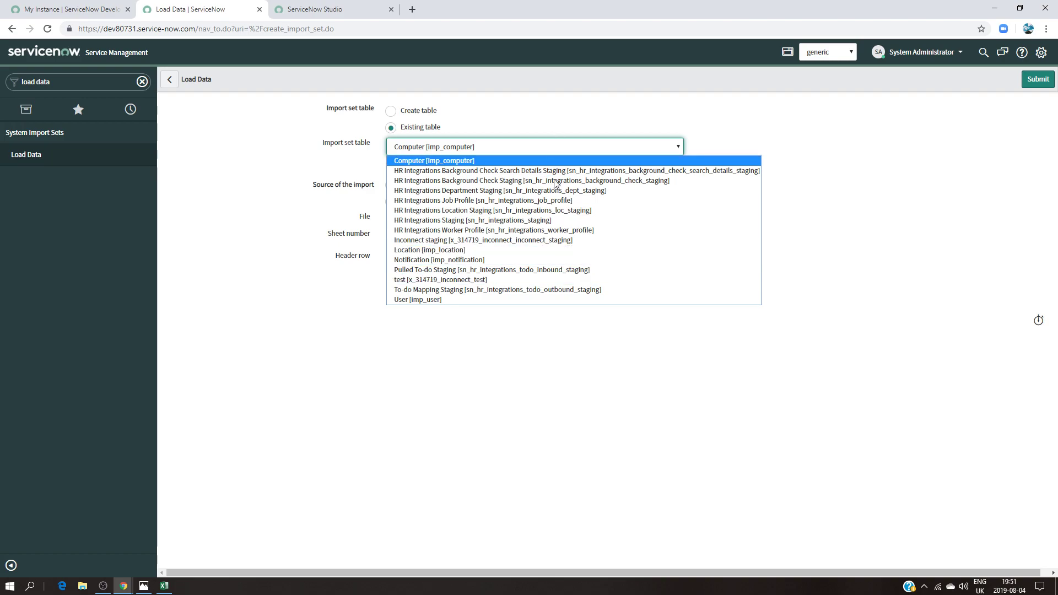
{"action": "left_click", "coordinate": [543, 99]}
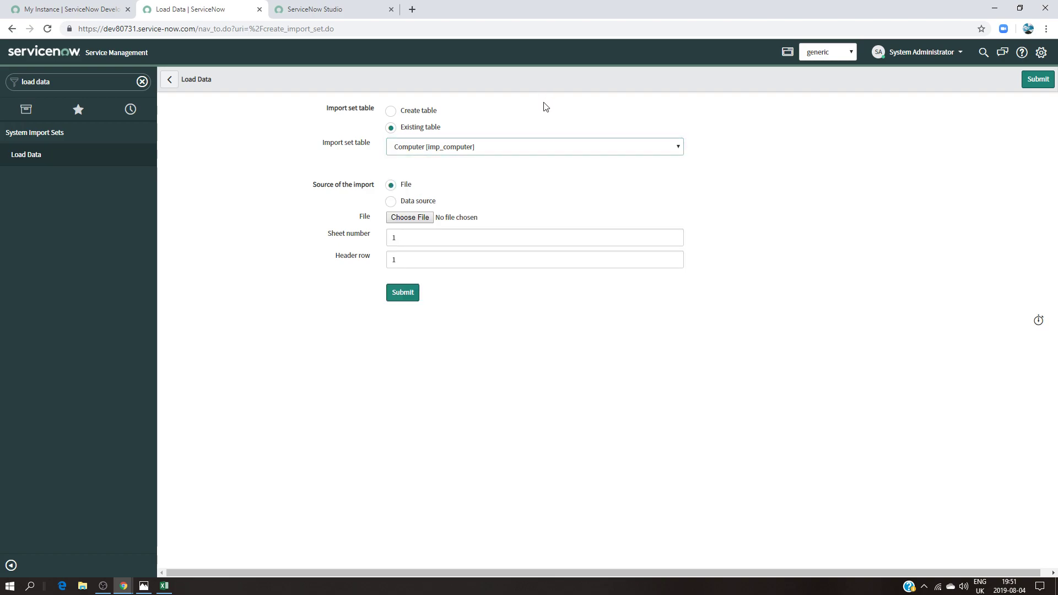
{"action": "left_click", "coordinate": [414, 115]}
Label the new import set table genericacl and load the Demo Data For ACL.csv file into it
{"action": "left_click", "coordinate": [413, 147]}
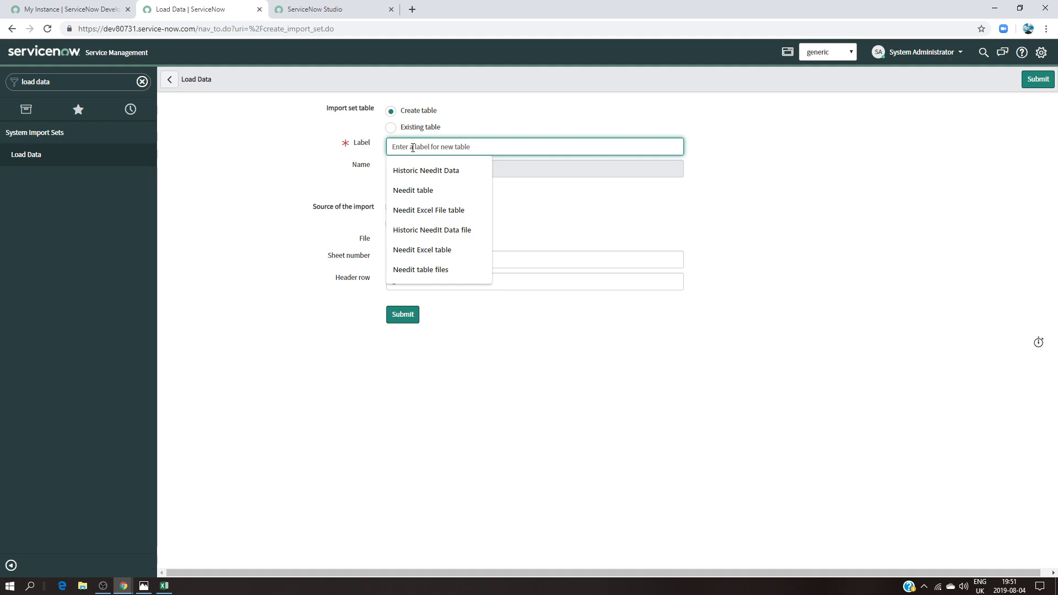
{"action": "type", "text": "generica"}
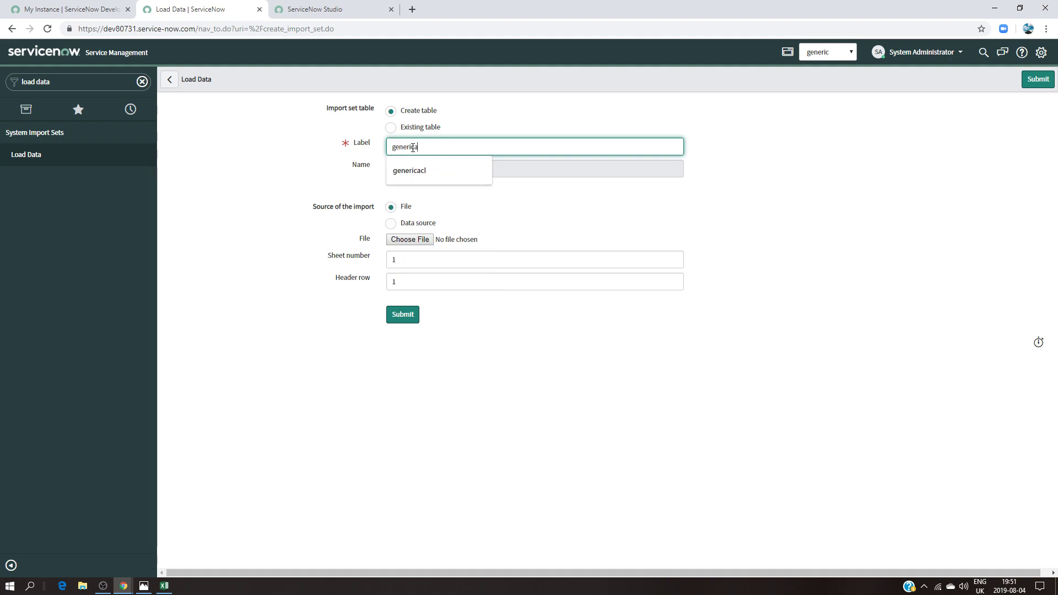
{"action": "left_click", "coordinate": [425, 170]}
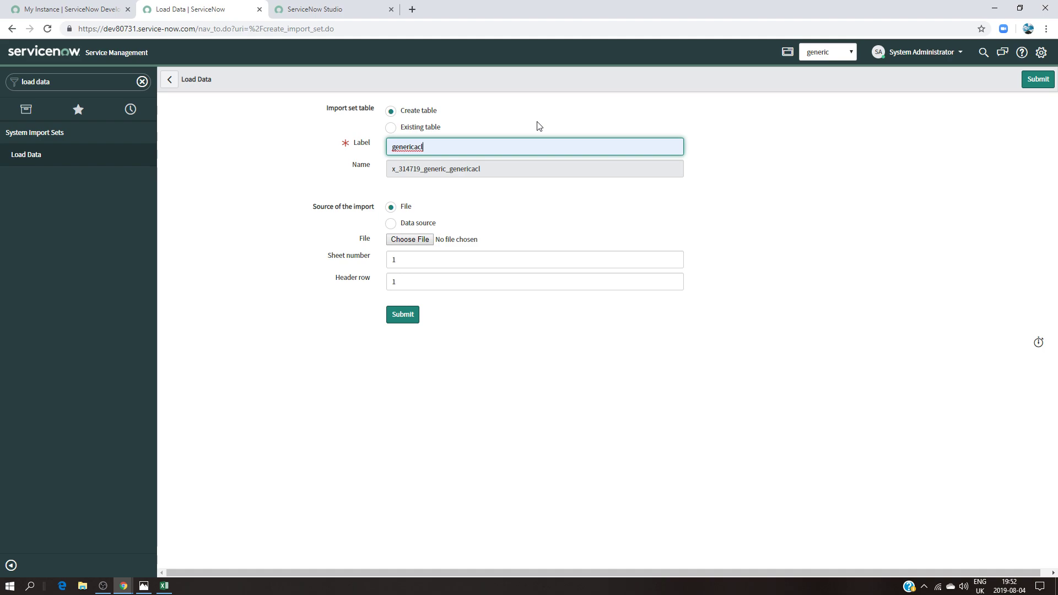
{"action": "left_click", "coordinate": [410, 242]}
{"action": "double_click", "coordinate": [306, 165]}
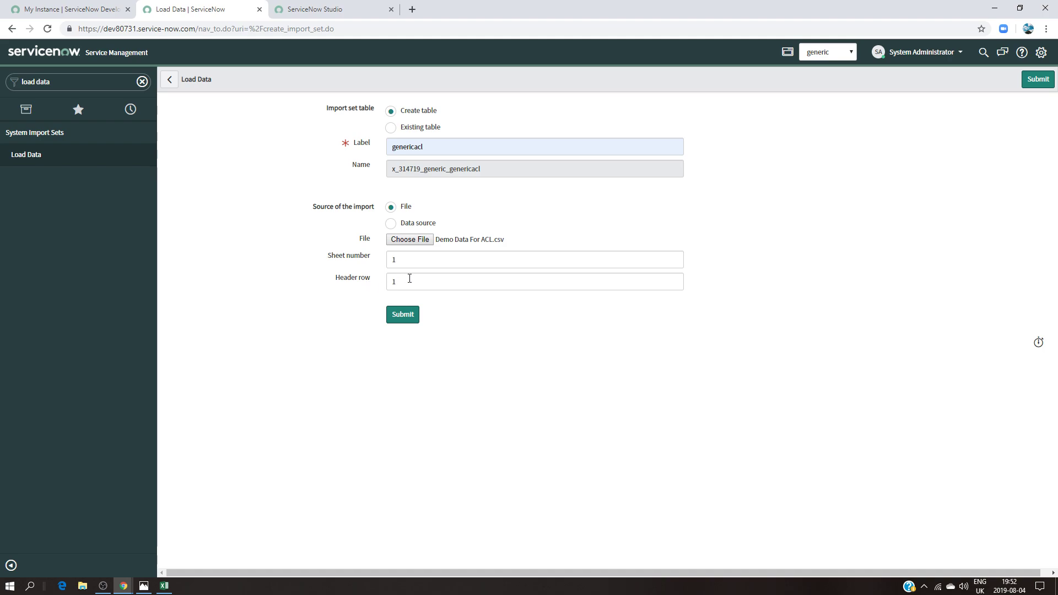
{"action": "left_click", "coordinate": [400, 319]}
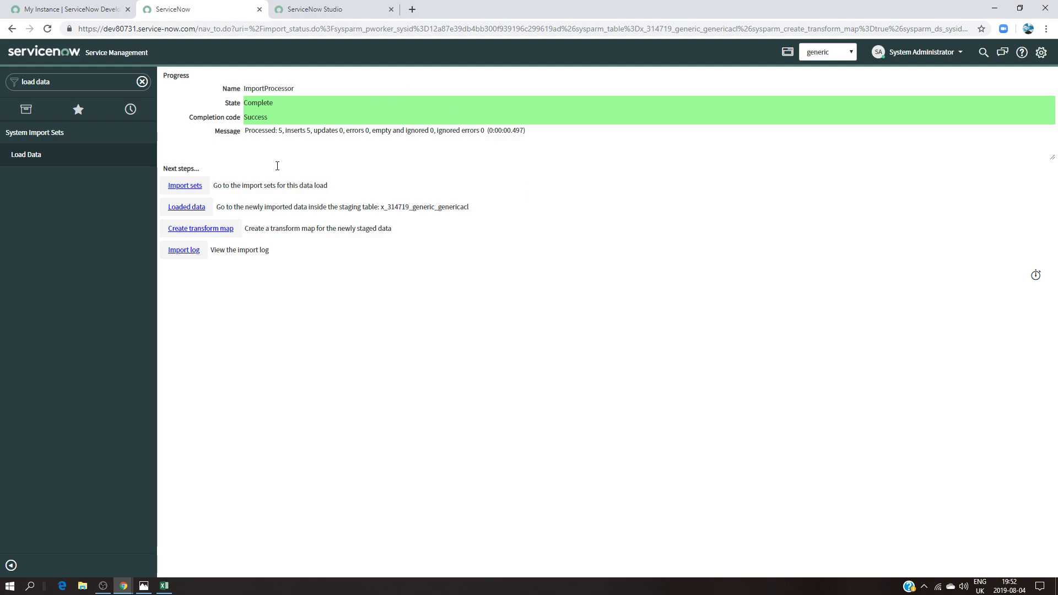
Start a new transform map for the newly staged data and name it map2
{"action": "left_click", "coordinate": [212, 231]}
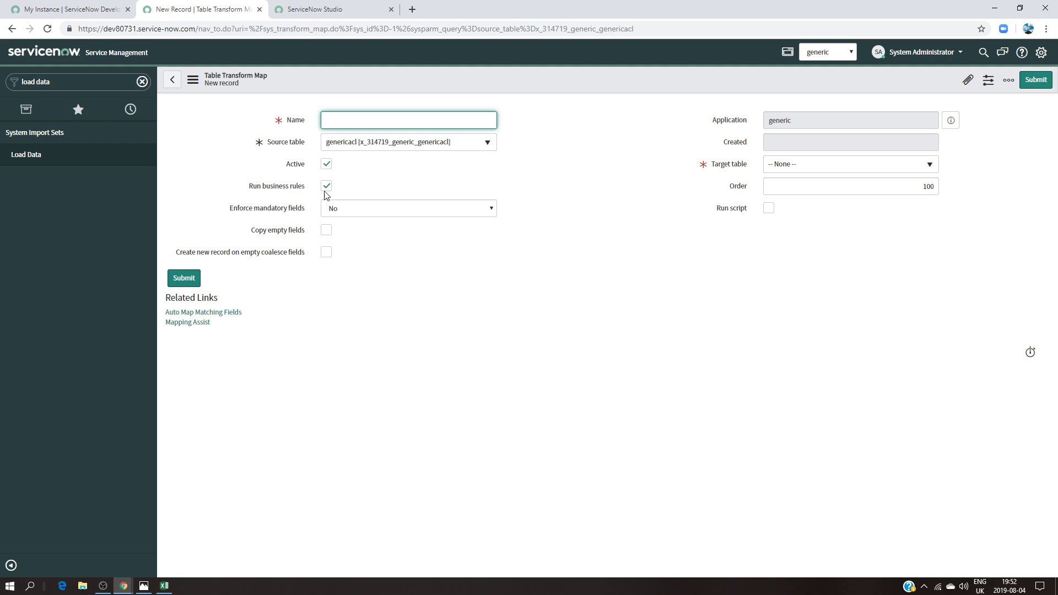
{"action": "left_click", "coordinate": [347, 121]}
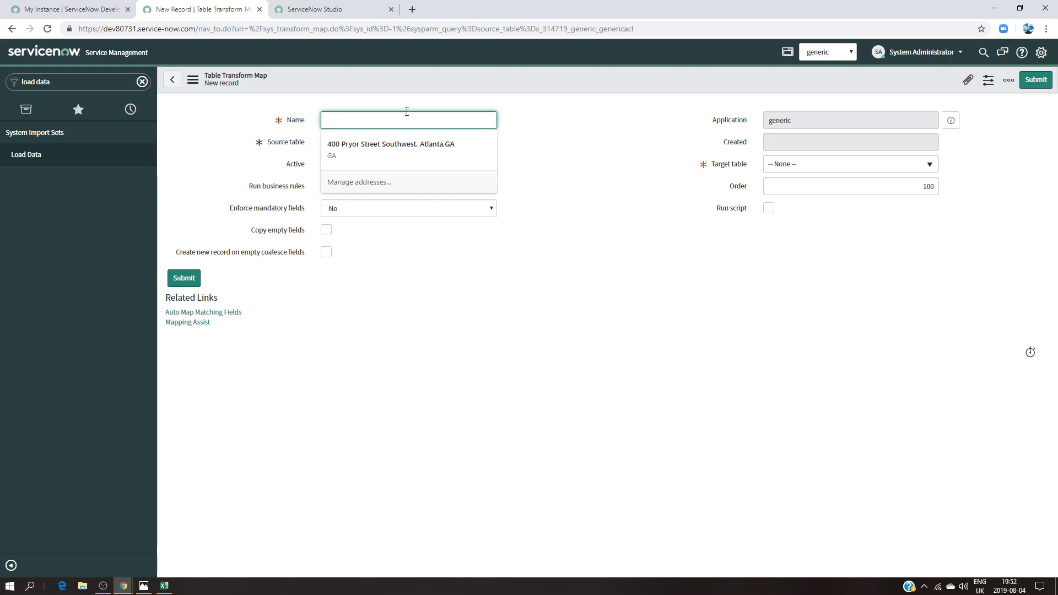
{"action": "left_click", "coordinate": [572, 102]}
{"action": "left_click", "coordinate": [367, 116]}
{"action": "type", "text": "map2"}
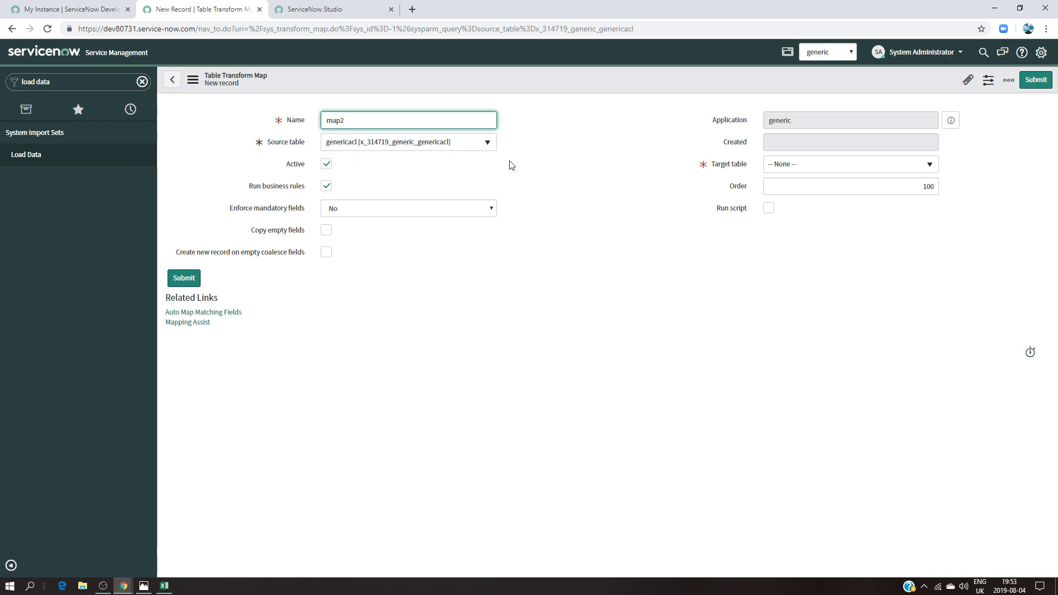
Set the map's target table to generic [x_314719_generic_generic] and auto-map the matching fields
{"action": "left_click", "coordinate": [833, 168]}
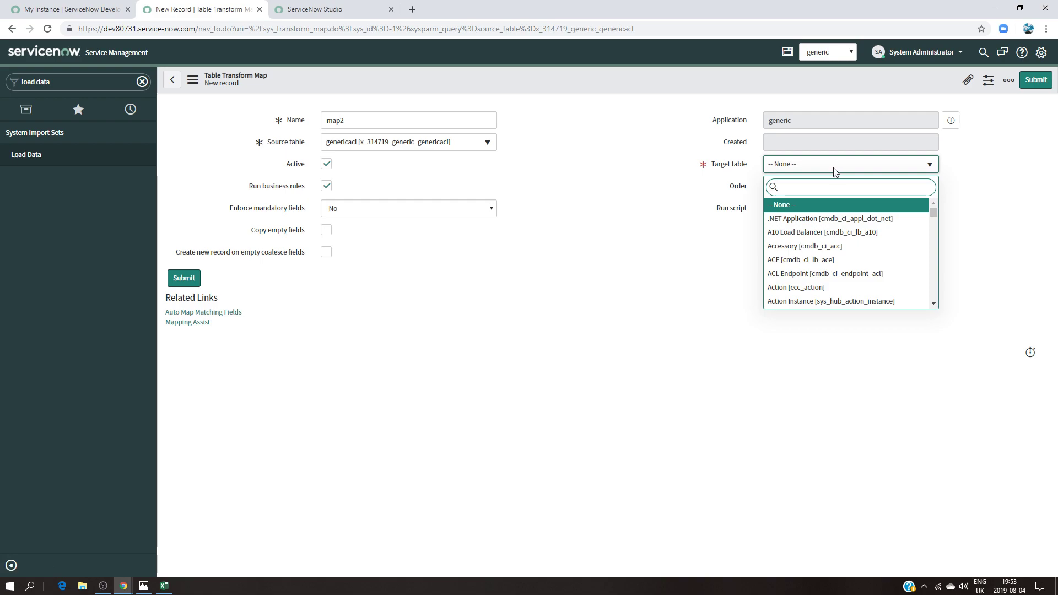
{"action": "type", "text": "ge"}
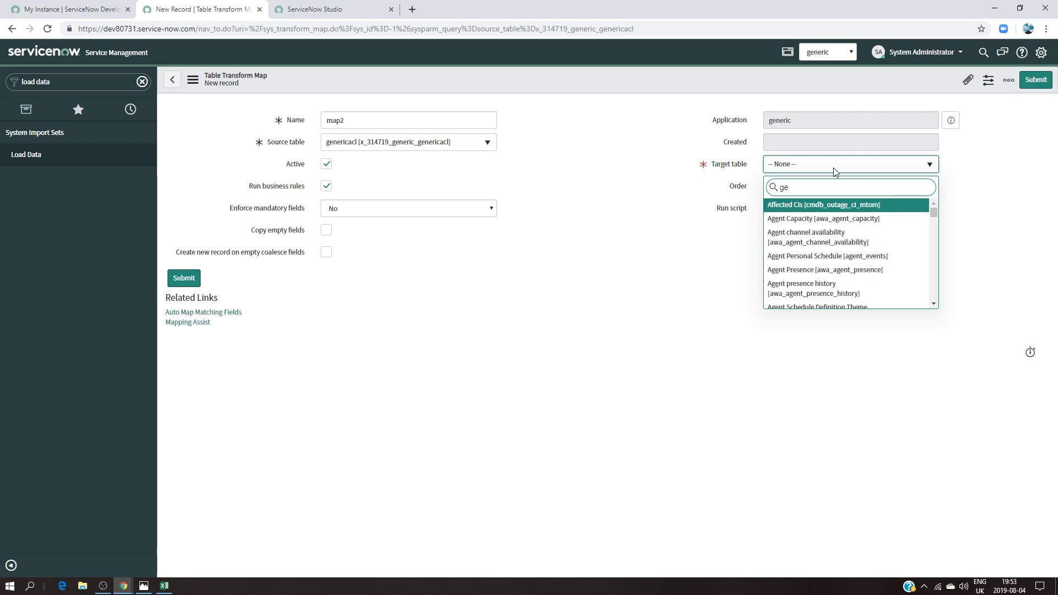
{"action": "type", "text": "neric"}
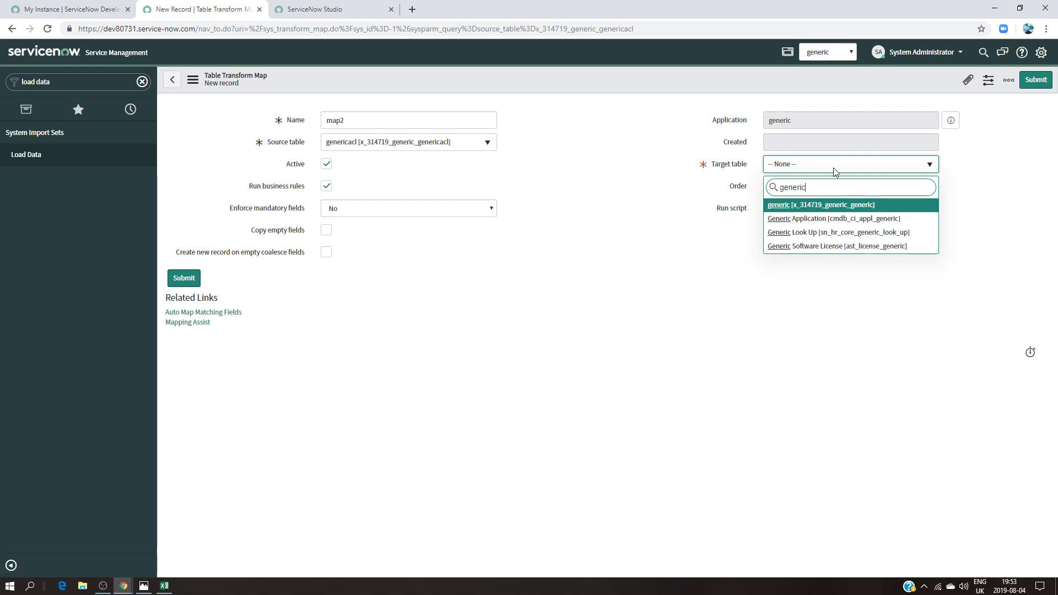
{"action": "left_click", "coordinate": [861, 205]}
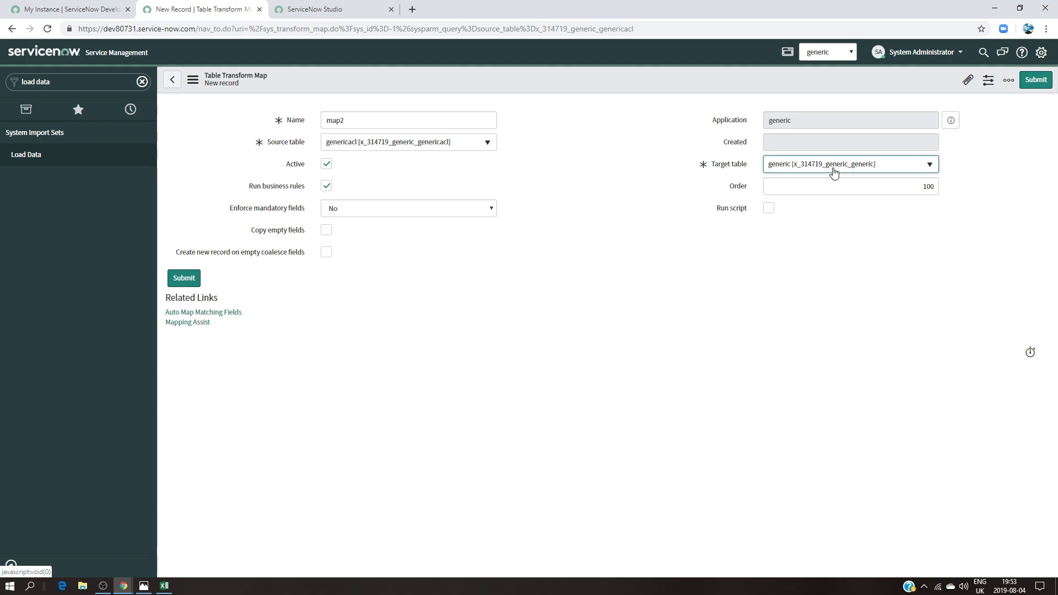
{"action": "left_click", "coordinate": [226, 312]}
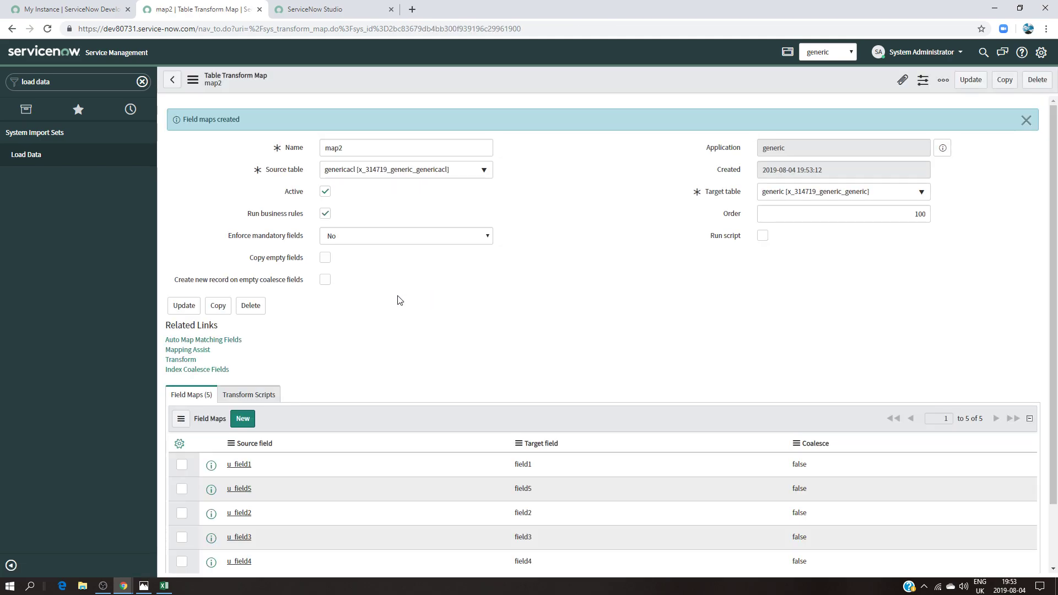
Run the transform on the genericacl import set with map2 and open the processed import set record
{"action": "scroll", "coordinate": [468, 343], "scroll_direction": "down", "scroll_amount": 2}
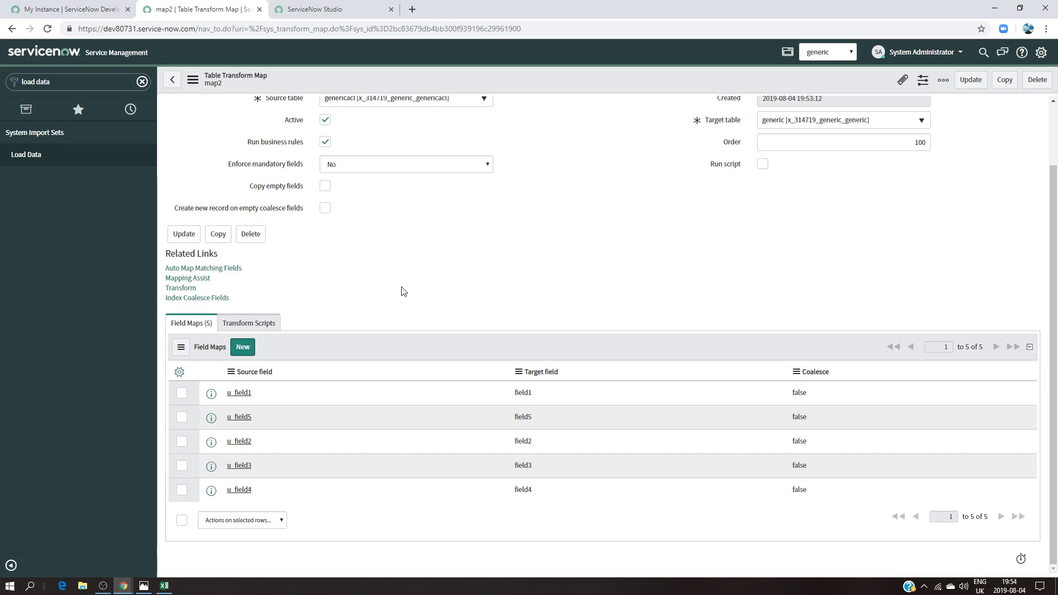
{"action": "left_click", "coordinate": [180, 287]}
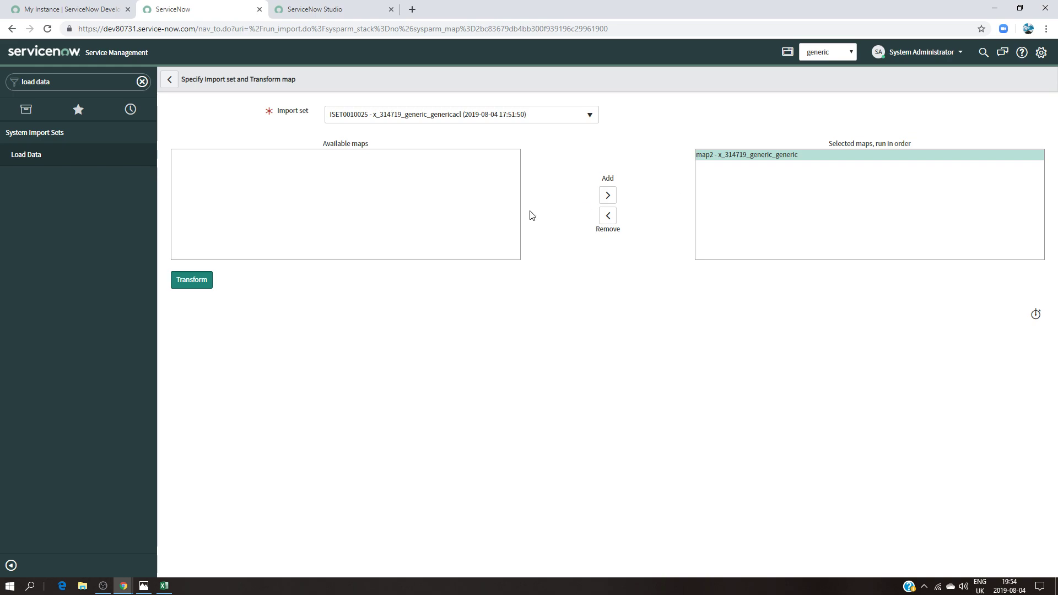
{"action": "left_click", "coordinate": [208, 283]}
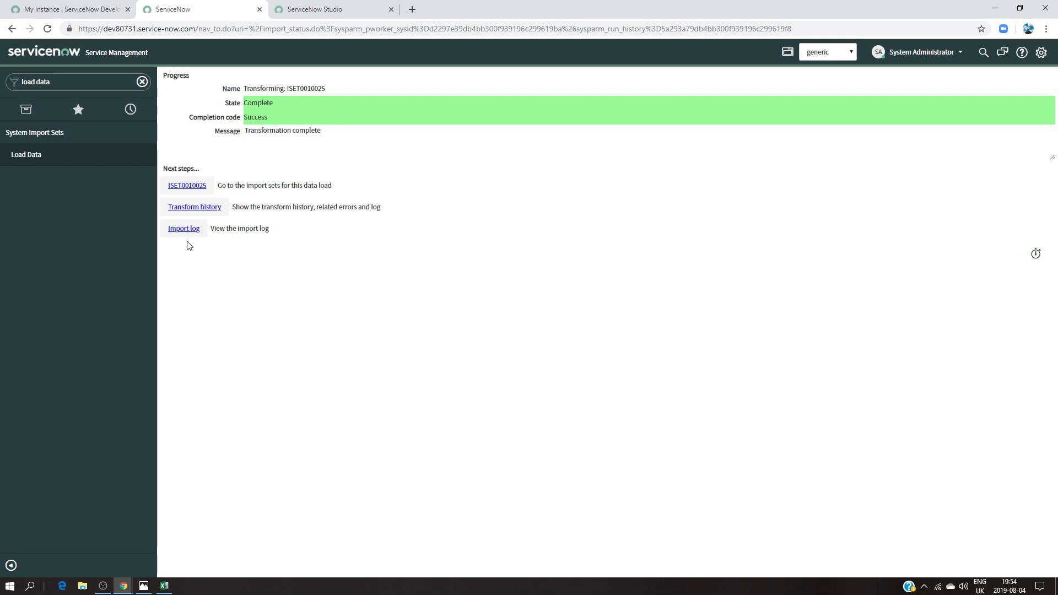
{"action": "left_click", "coordinate": [176, 190]}
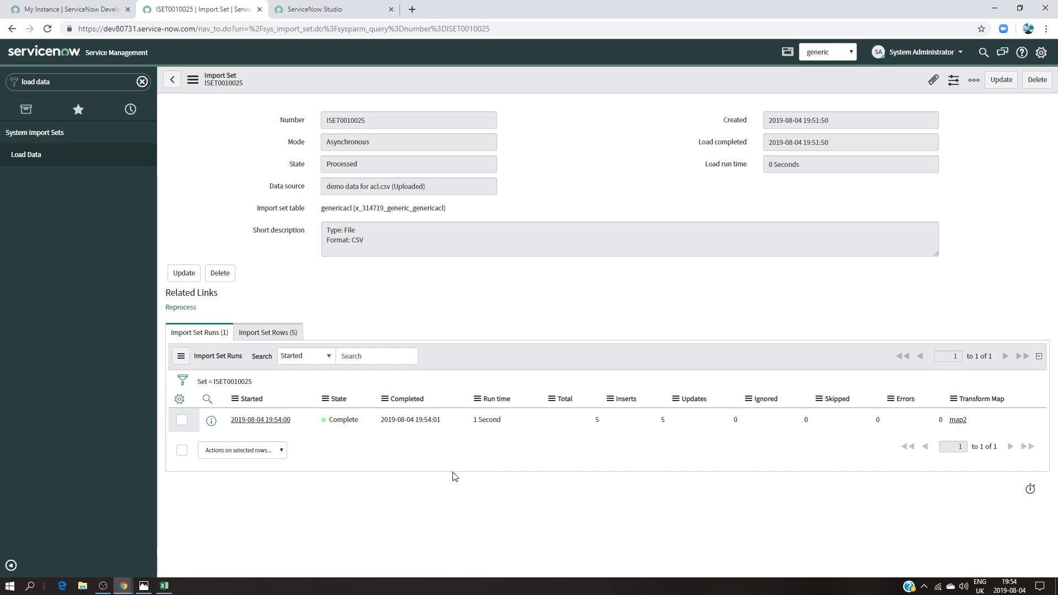
Open the list of all generic records to check the imported rows
{"action": "left_click", "coordinate": [56, 83]}
{"action": "key", "text": "BackSpace"}
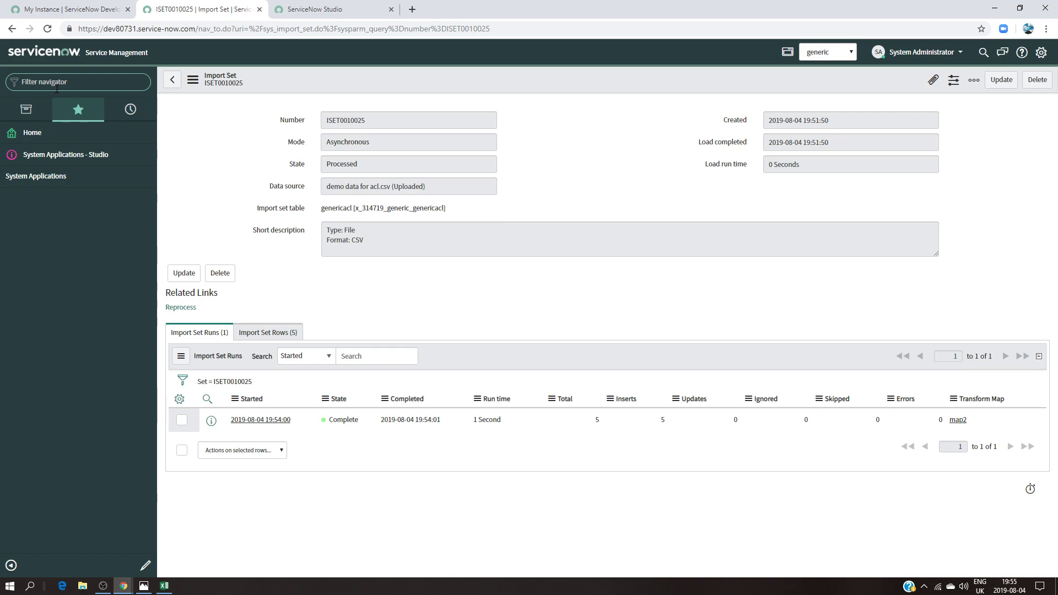
{"action": "type", "text": "gener"}
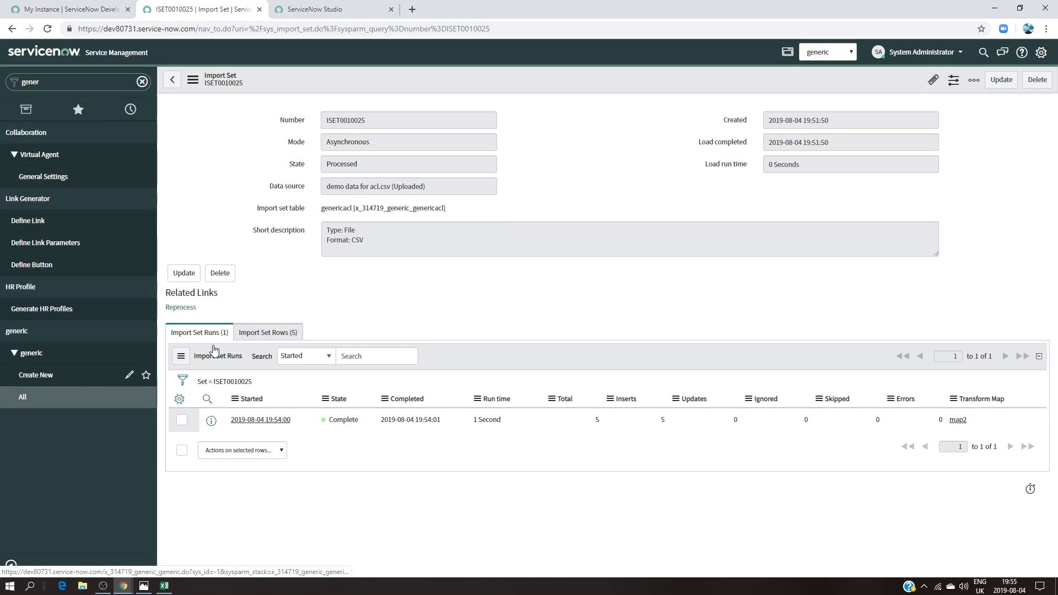
{"action": "left_click", "coordinate": [28, 396]}
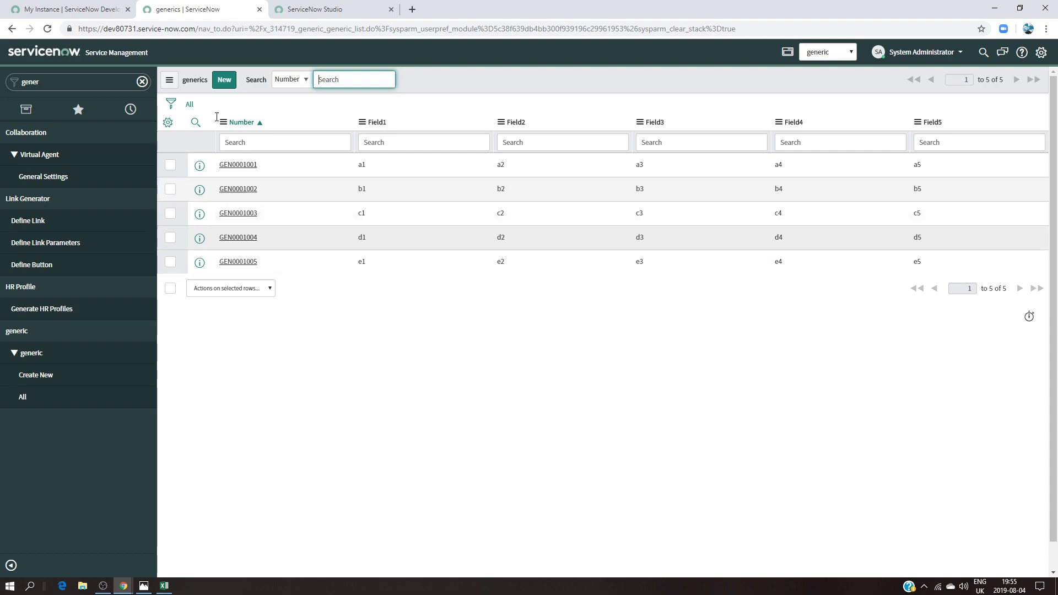
Remove the Number column from the generics list so that it shows only Field1 through Field5
{"action": "left_click", "coordinate": [168, 123]}
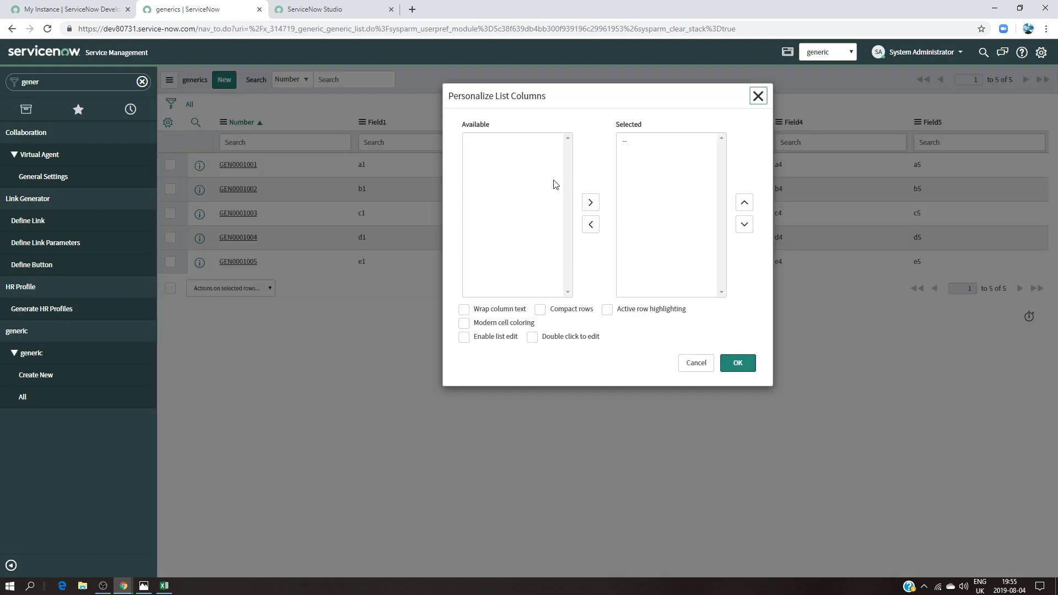
{"action": "left_click", "coordinate": [590, 225]}
{"action": "left_click", "coordinate": [737, 363]}
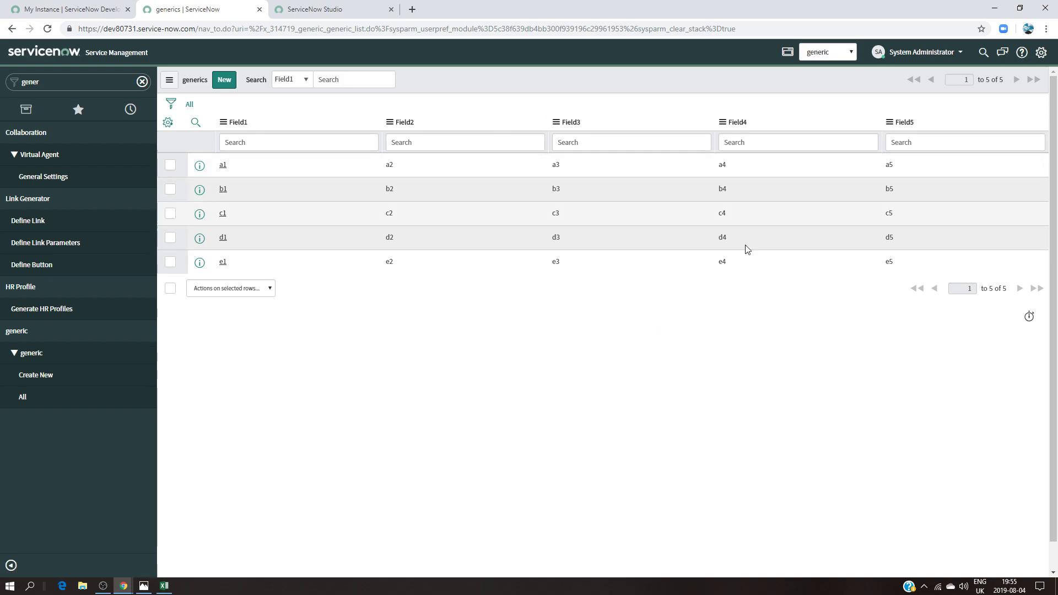
Review the expected_result.png image and the generic application's roles in ServiceNow Studio
{"action": "left_click", "coordinate": [144, 585]}
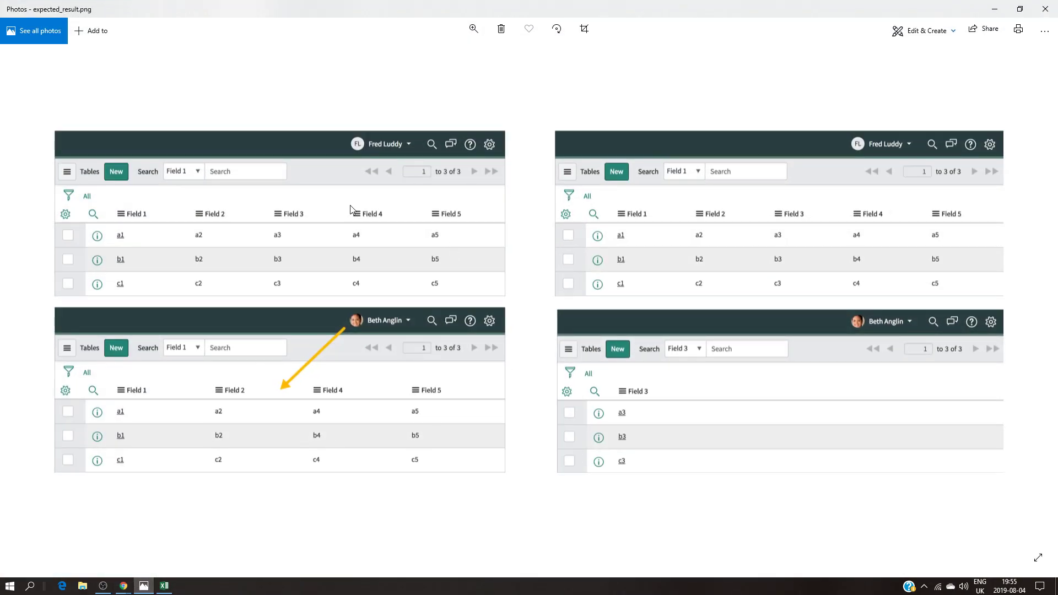
{"action": "left_click", "coordinate": [992, 9]}
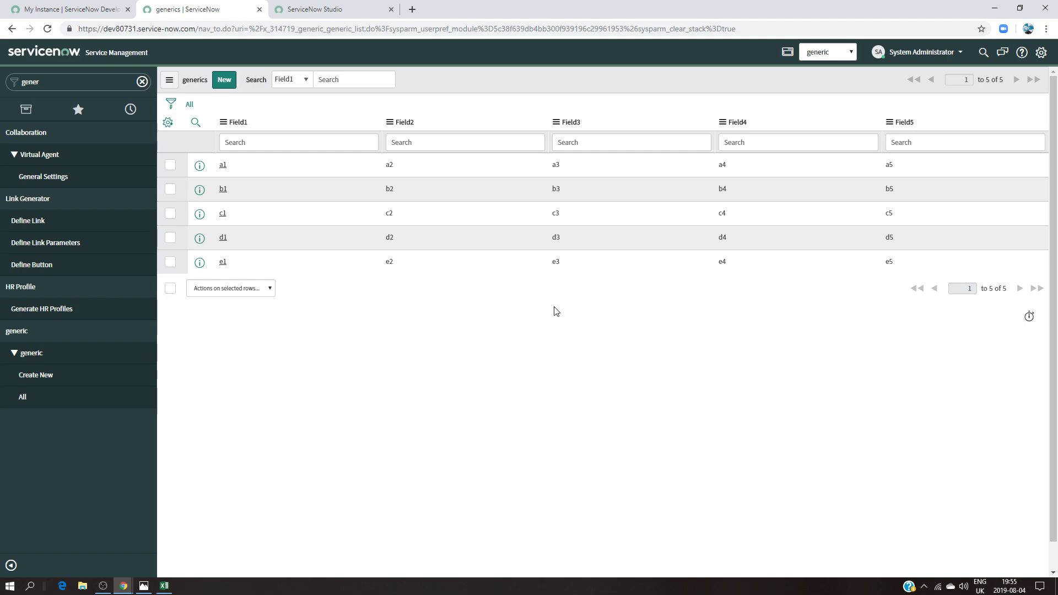
{"action": "left_click", "coordinate": [325, 10]}
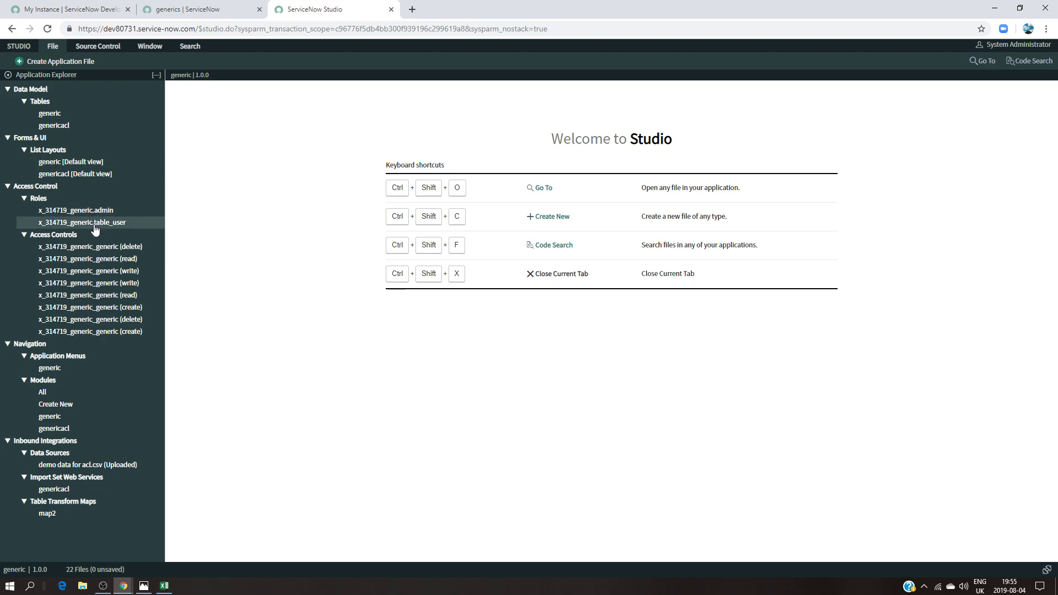
Filter the instance's navigator for user and open the Users list under User Administration
{"action": "left_click", "coordinate": [187, 9]}
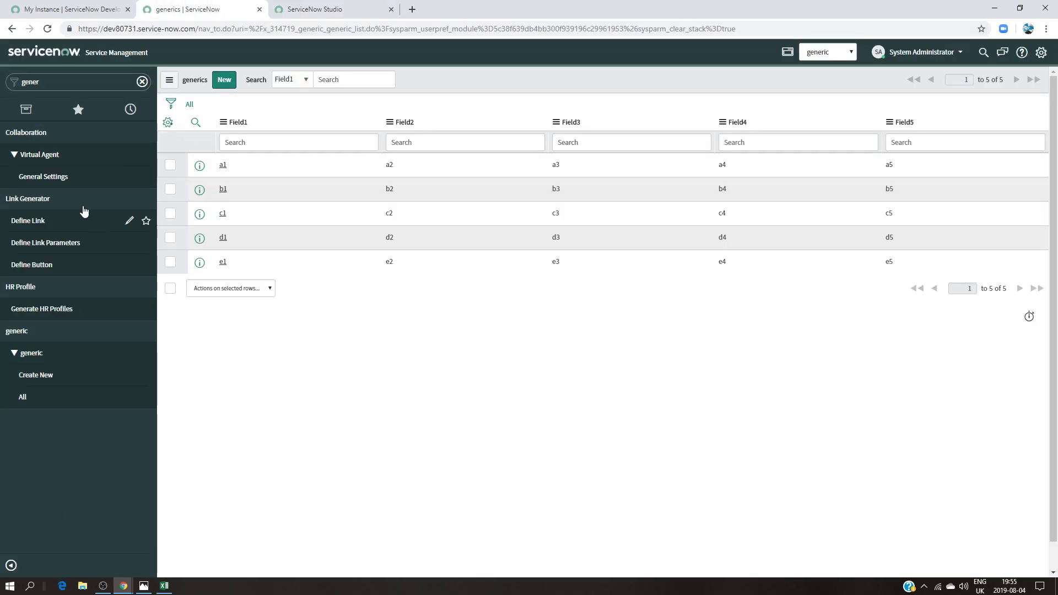
{"action": "double_click", "coordinate": [63, 83]}
{"action": "key", "text": "BackSpace"}
{"action": "type", "text": "us"}
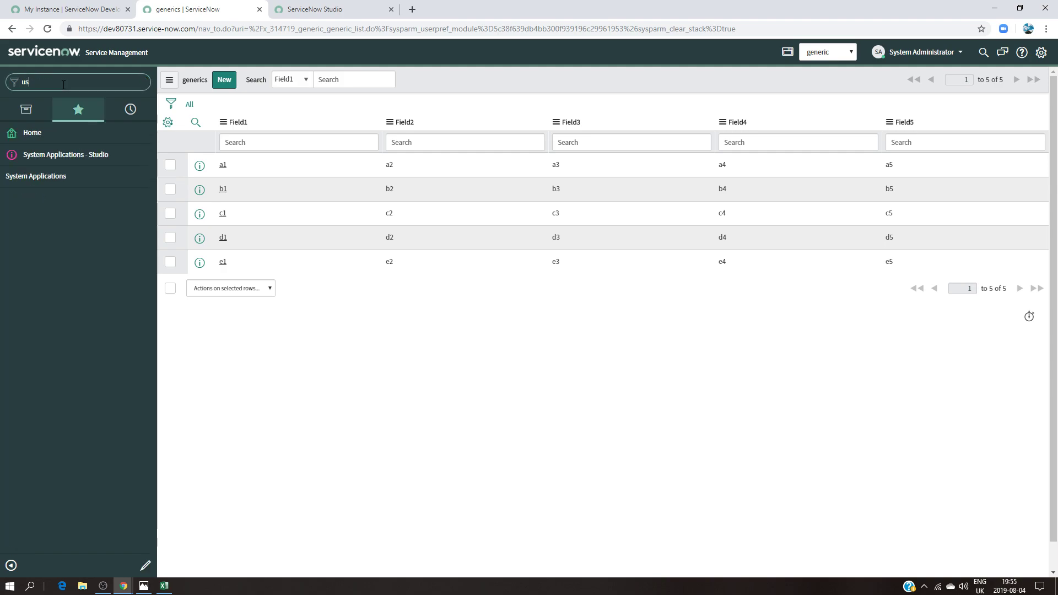
{"action": "type", "text": "er"}
{"action": "scroll", "coordinate": [94, 350], "scroll_direction": "down", "scroll_amount": 7}
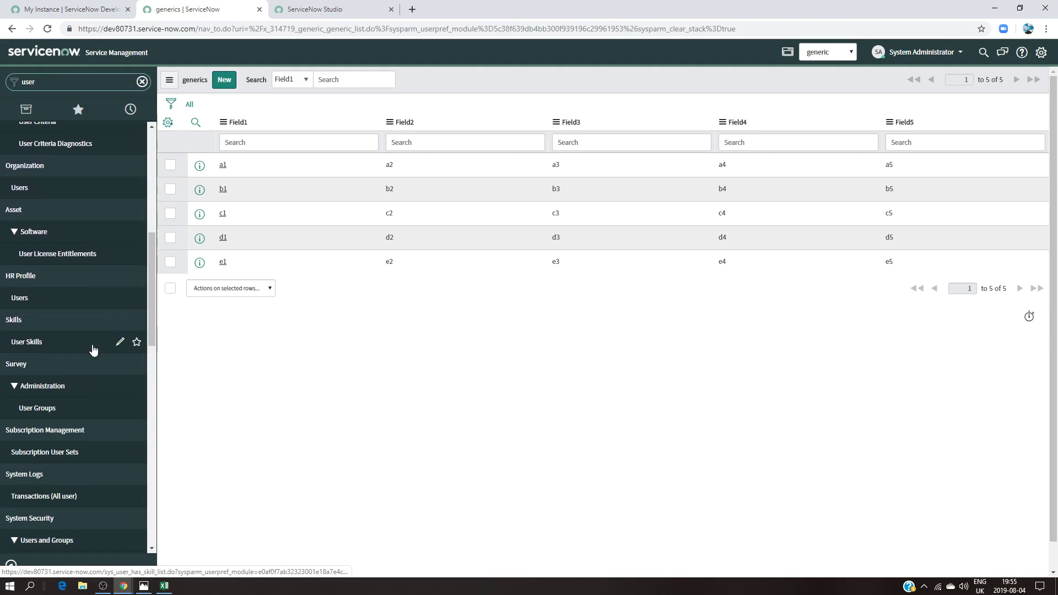
{"action": "scroll", "coordinate": [94, 350], "scroll_direction": "down", "scroll_amount": 7}
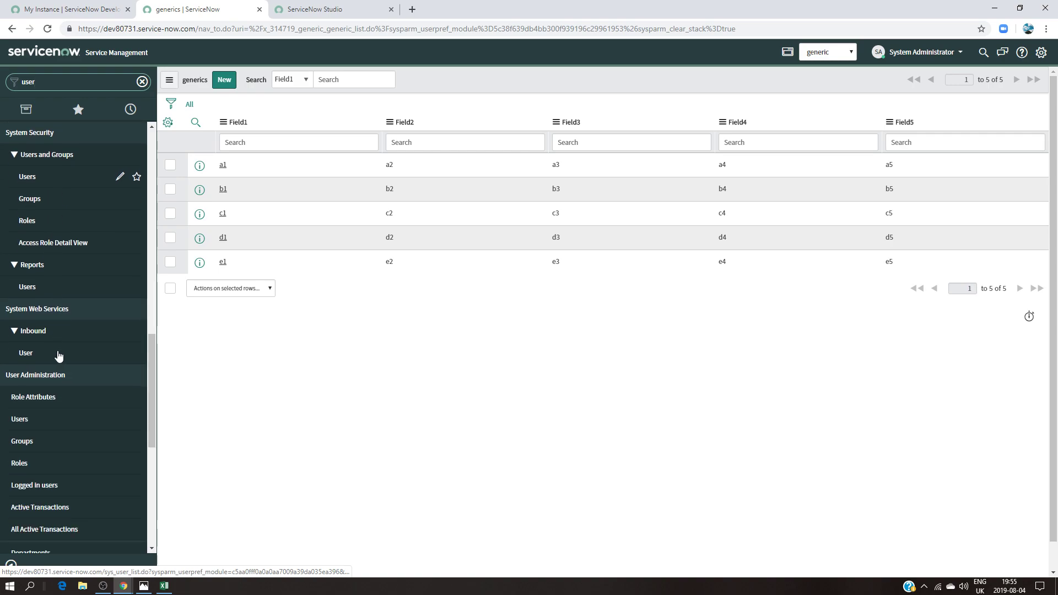
{"action": "scroll", "coordinate": [59, 356], "scroll_direction": "down", "scroll_amount": 2}
{"action": "left_click", "coordinate": [27, 310]}
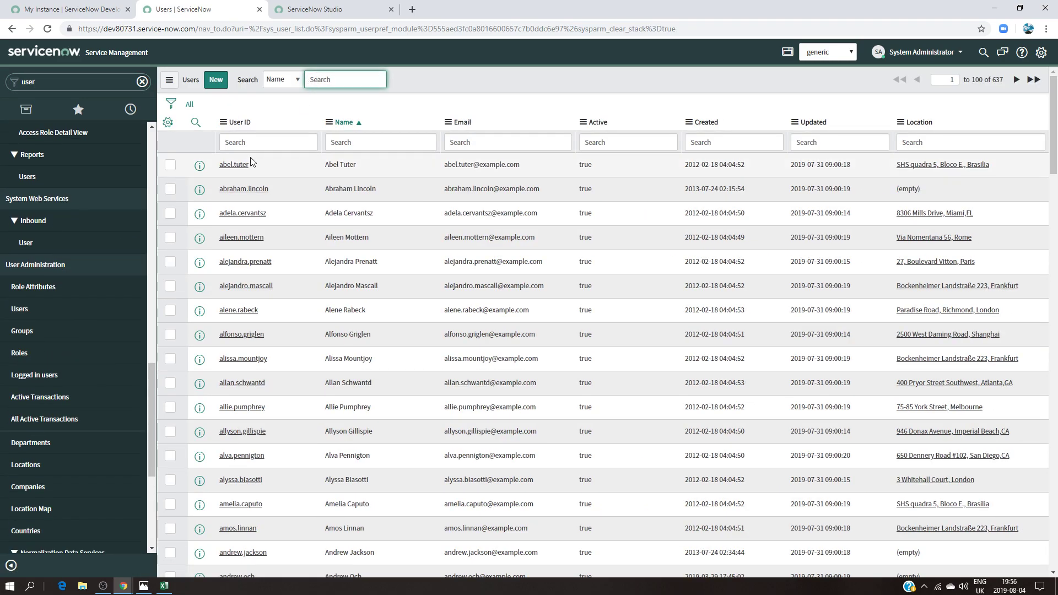
Filter the users by the User ID of the first test user in the expected result image and open that record
{"action": "left_click", "coordinate": [252, 142]}
{"action": "type", "text": "fred"}
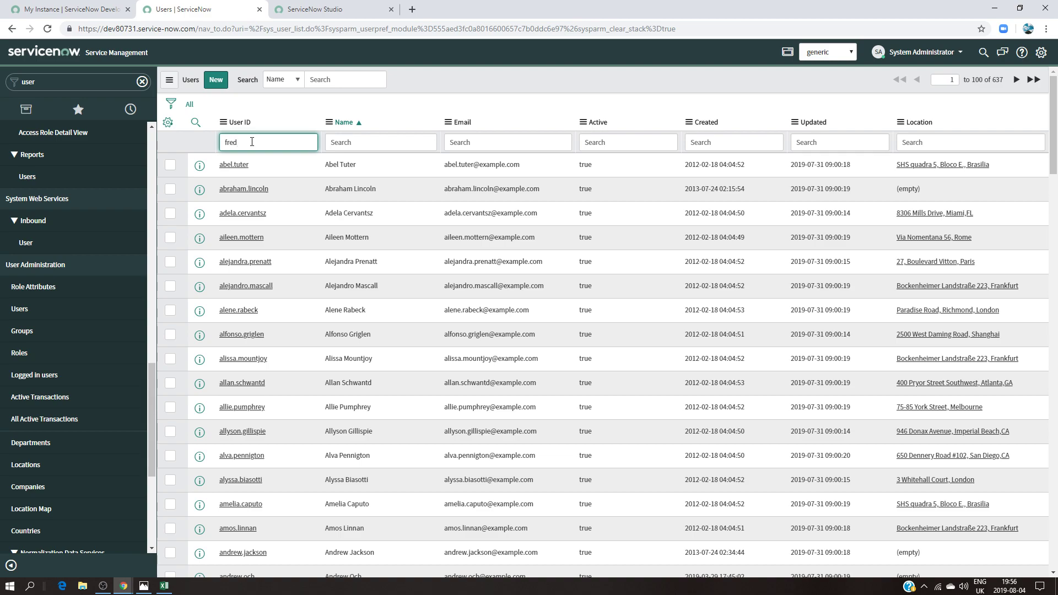
{"action": "key", "text": "Return"}
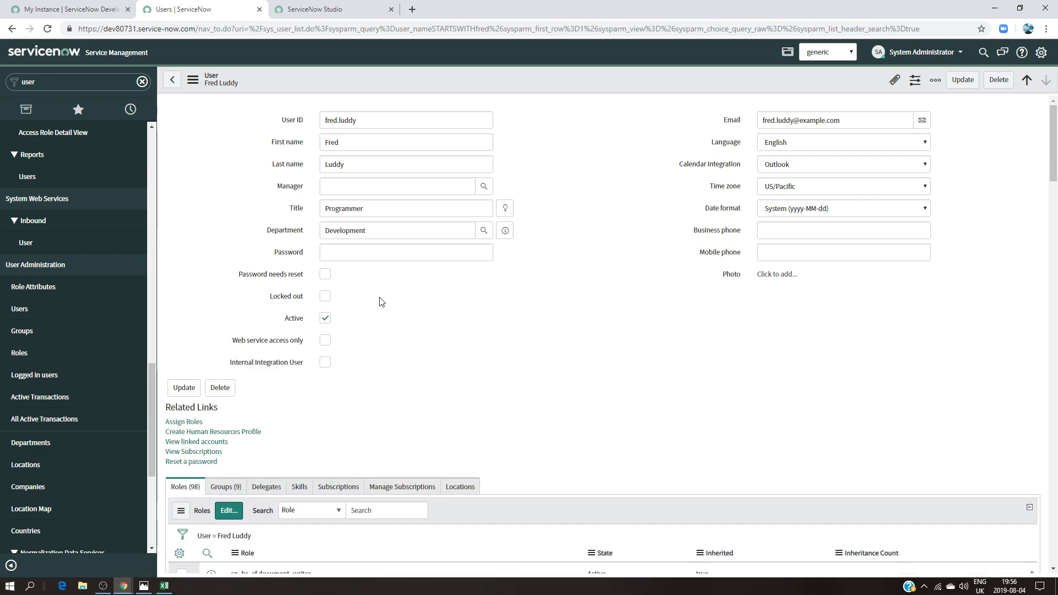
Add the x_314719_generic.admin role to this user's roles and save
{"action": "scroll", "coordinate": [467, 354], "scroll_direction": "down", "scroll_amount": 3}
{"action": "left_click", "coordinate": [229, 345]}
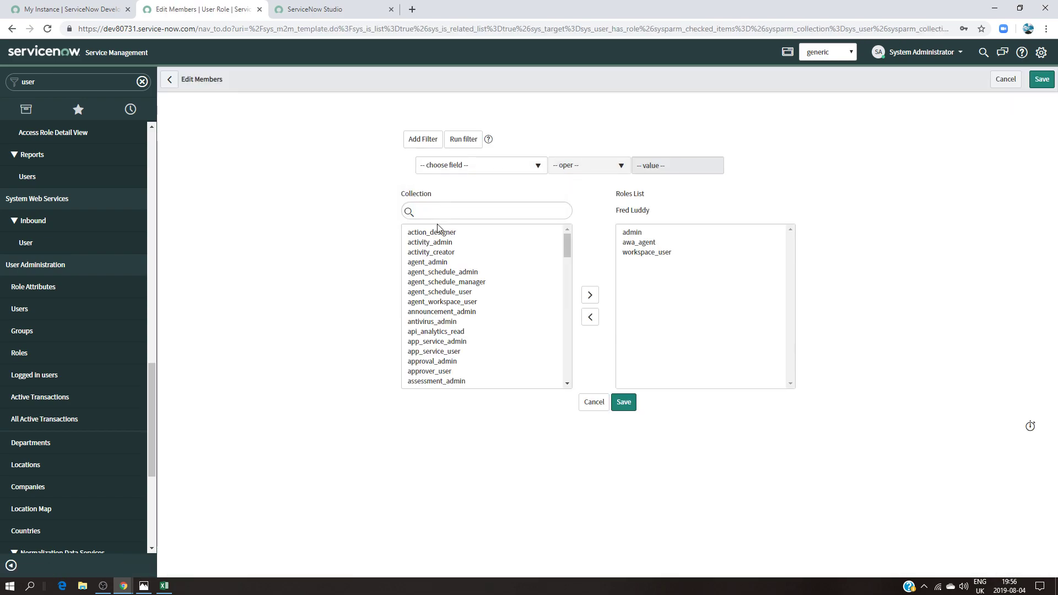
{"action": "left_click", "coordinate": [437, 212]}
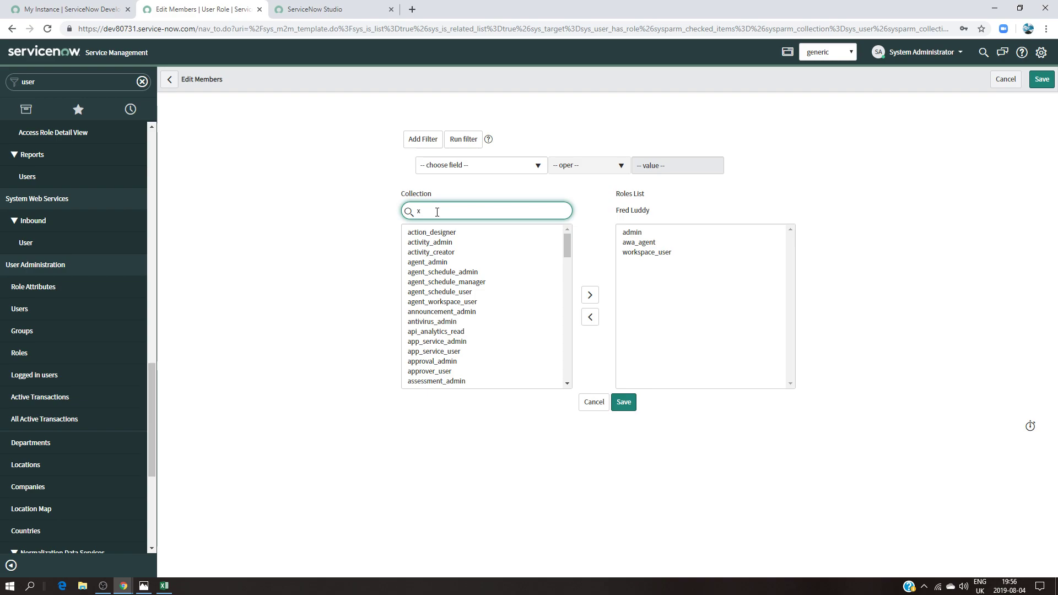
{"action": "left_click", "coordinate": [474, 233]}
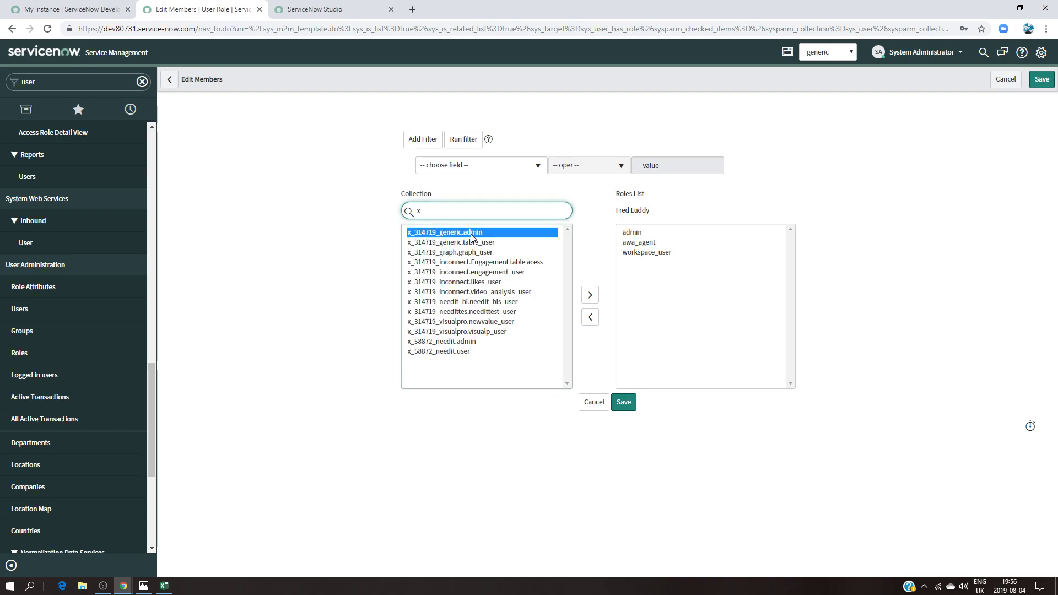
{"action": "left_click", "coordinate": [589, 299]}
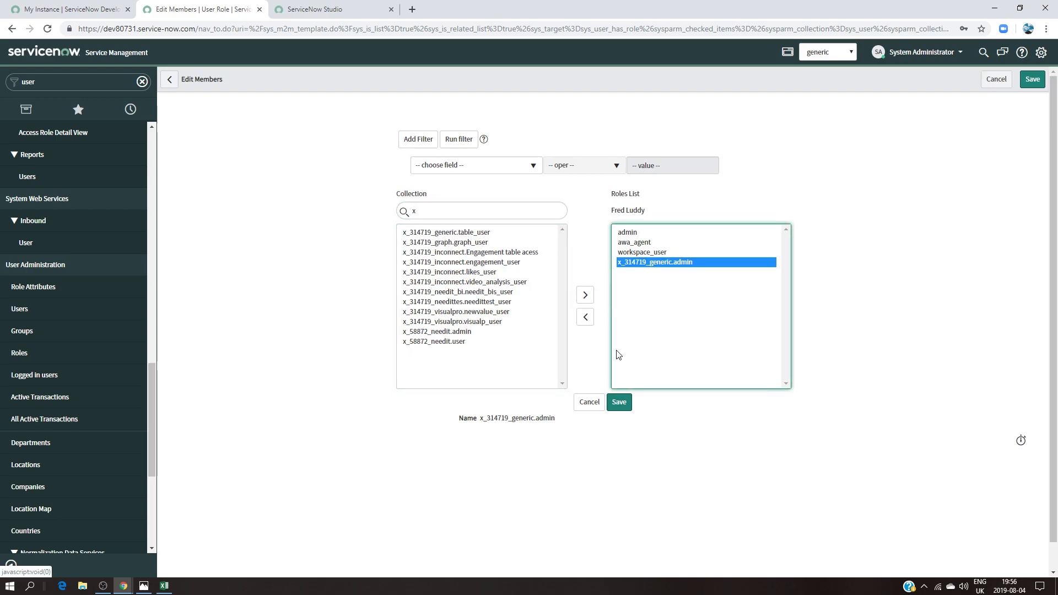
{"action": "left_click", "coordinate": [619, 401]}
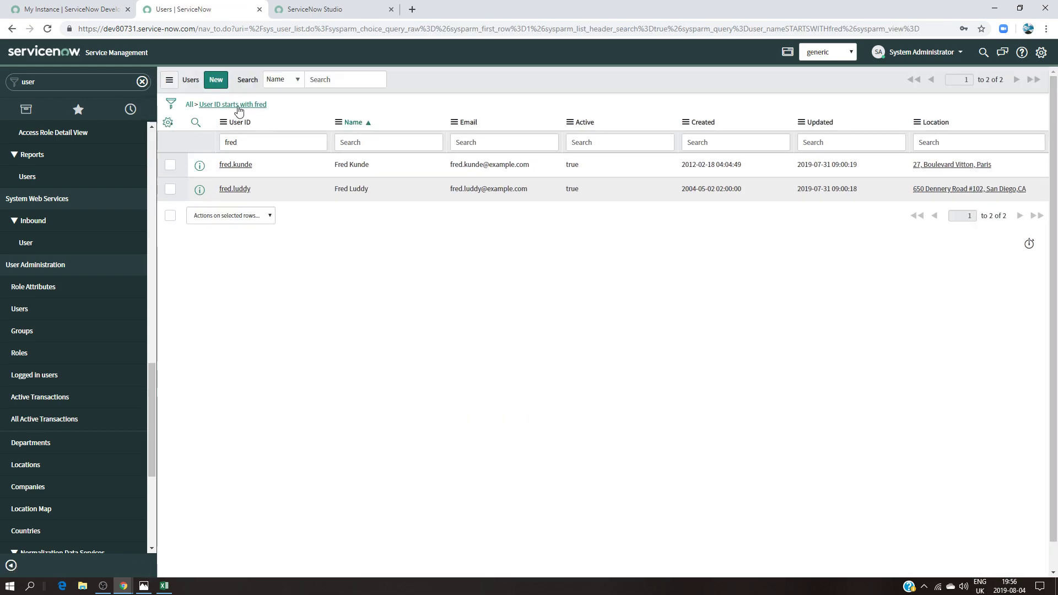
Clear the users filter, search the User ID for the second test user and open that record
{"action": "left_click", "coordinate": [190, 105]}
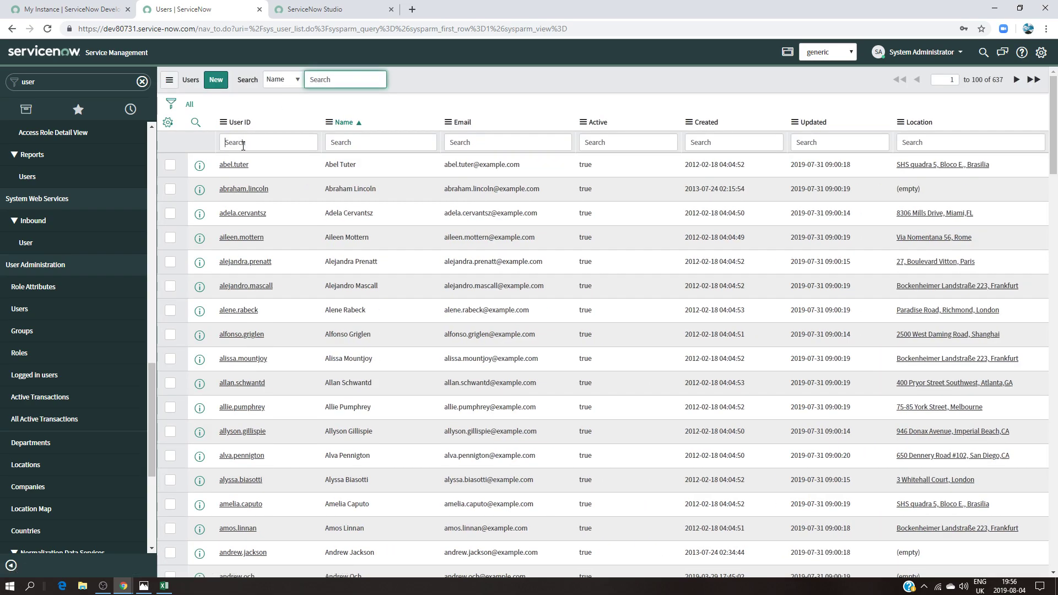
{"action": "left_click", "coordinate": [242, 142]}
{"action": "type", "text": "be"}
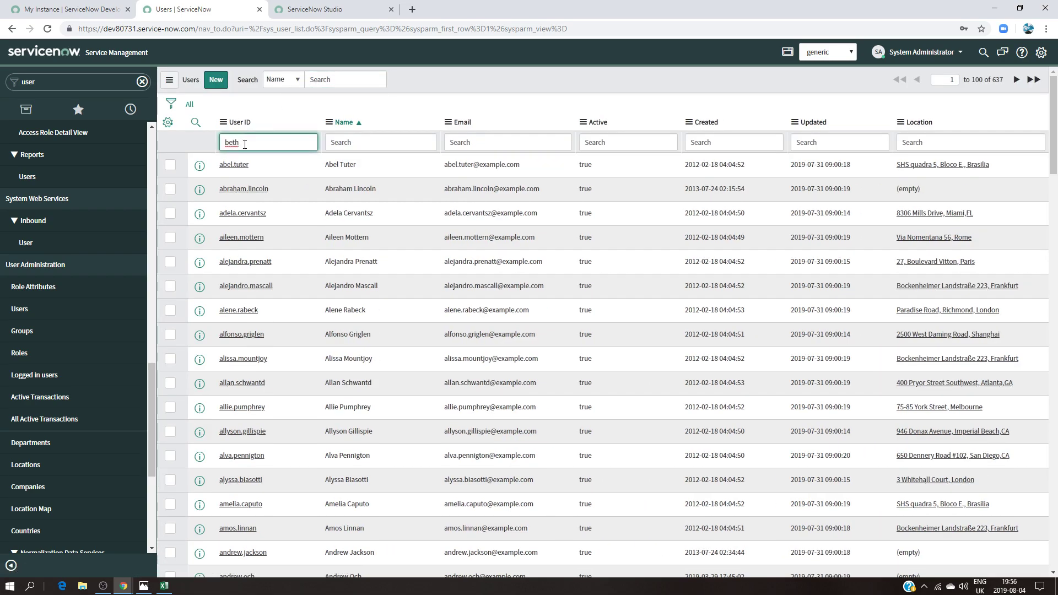
{"action": "type", "text": "th"}
{"action": "key", "text": "Return"}
{"action": "left_click", "coordinate": [236, 164]}
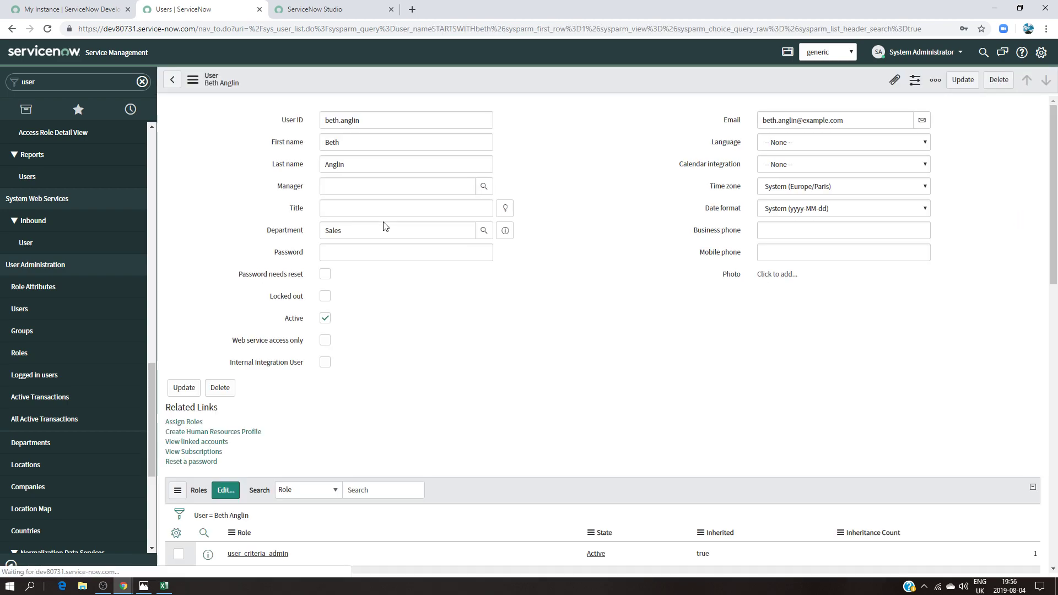
Add the x_314719_generic.table_user role to this user's roles and update the user record
{"action": "scroll", "coordinate": [263, 390], "scroll_direction": "down", "scroll_amount": 2}
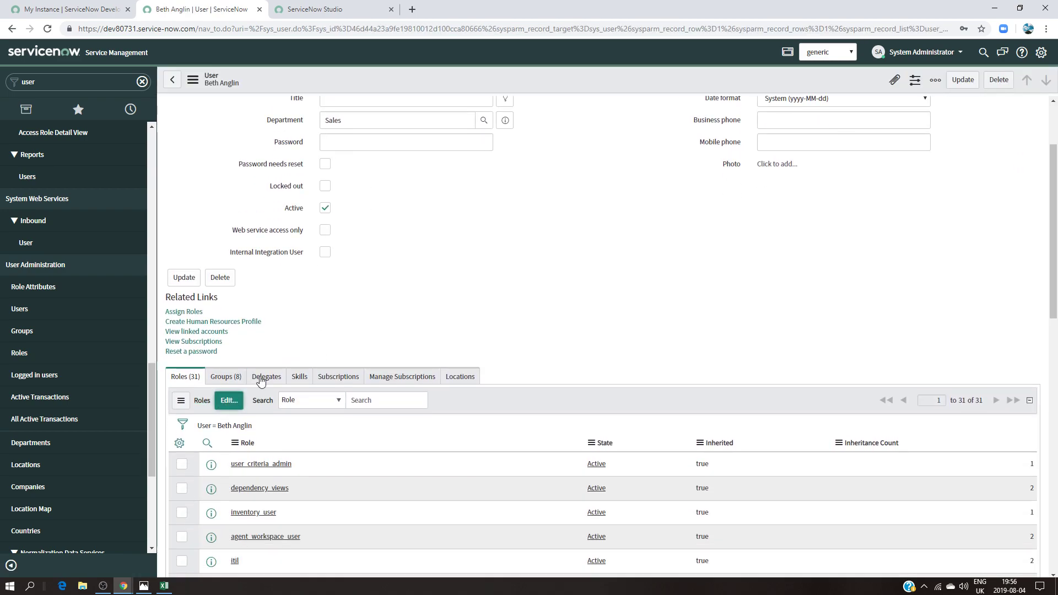
{"action": "key", "text": "F5"}
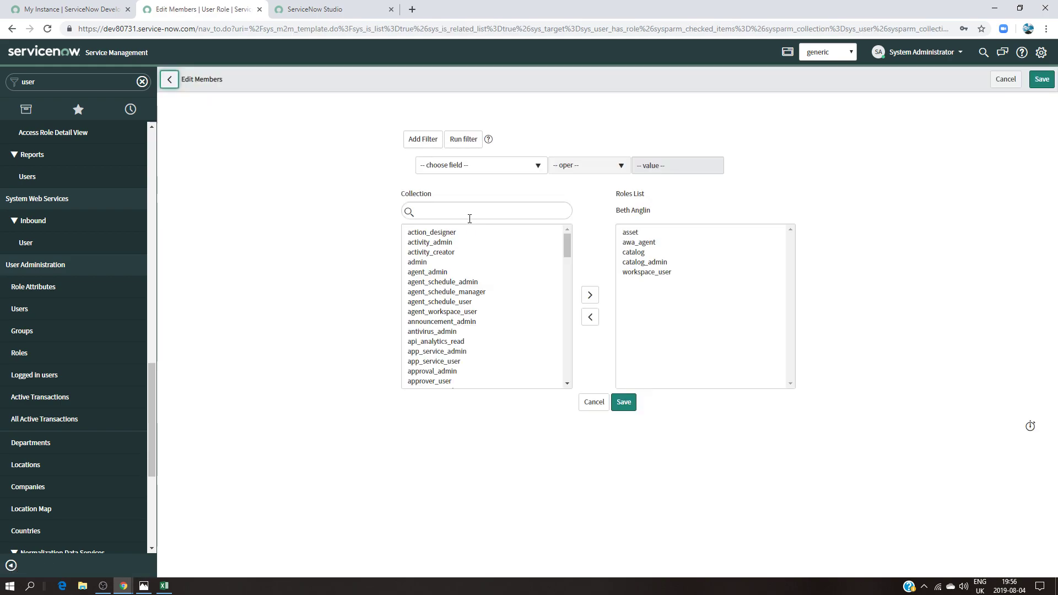
{"action": "left_click", "coordinate": [469, 211]}
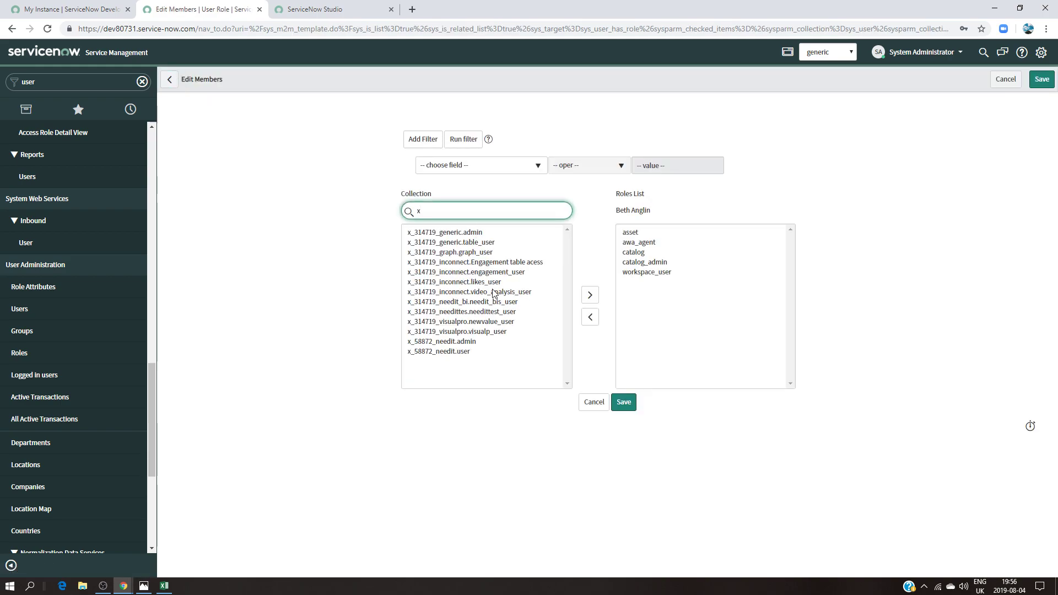
{"action": "left_click", "coordinate": [465, 243]}
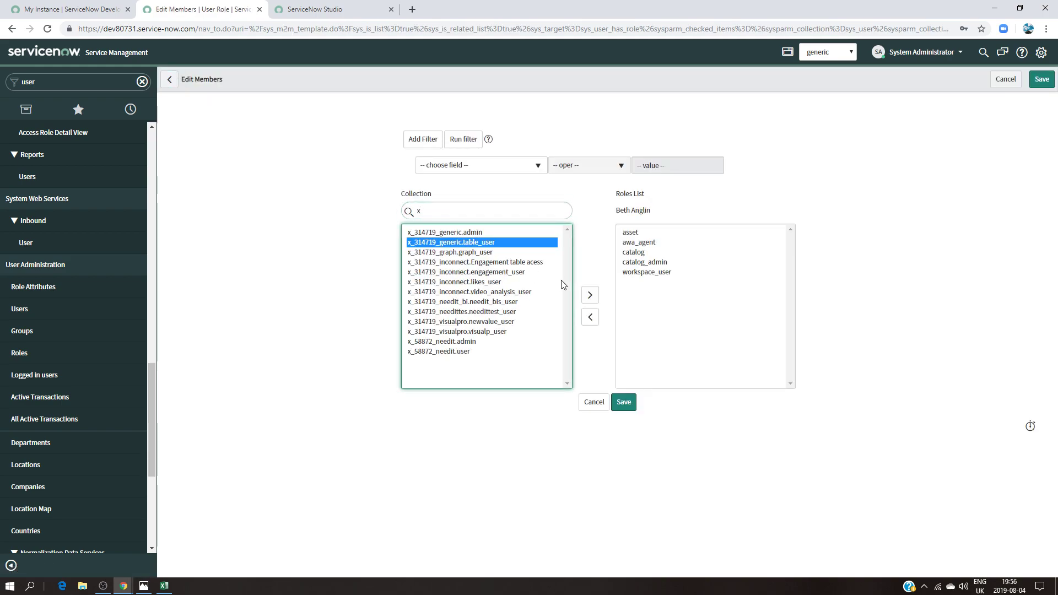
{"action": "left_click", "coordinate": [589, 295]}
{"action": "left_click", "coordinate": [629, 405]}
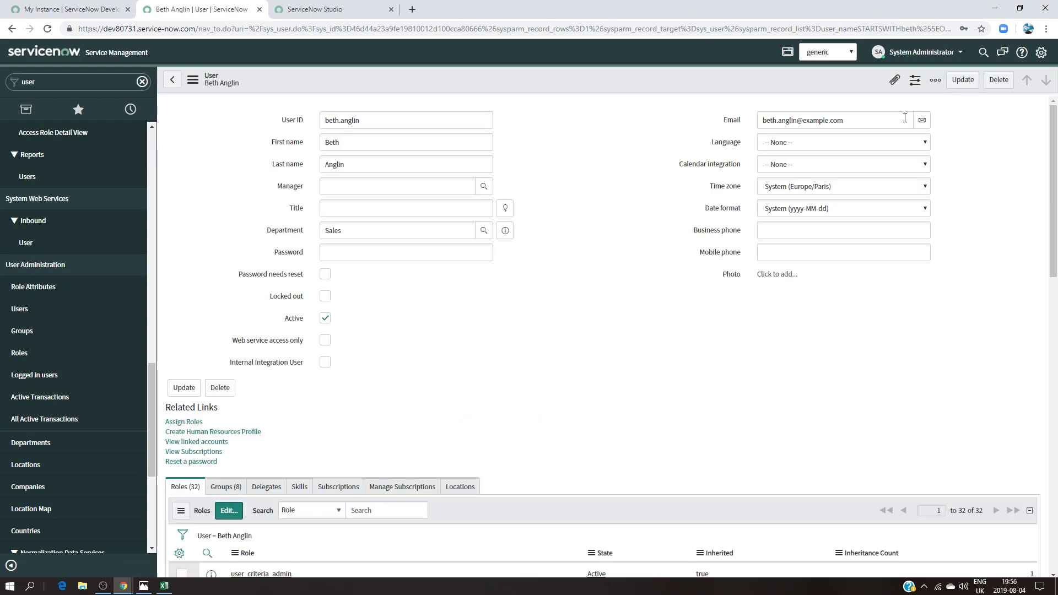
{"action": "left_click", "coordinate": [960, 81]}
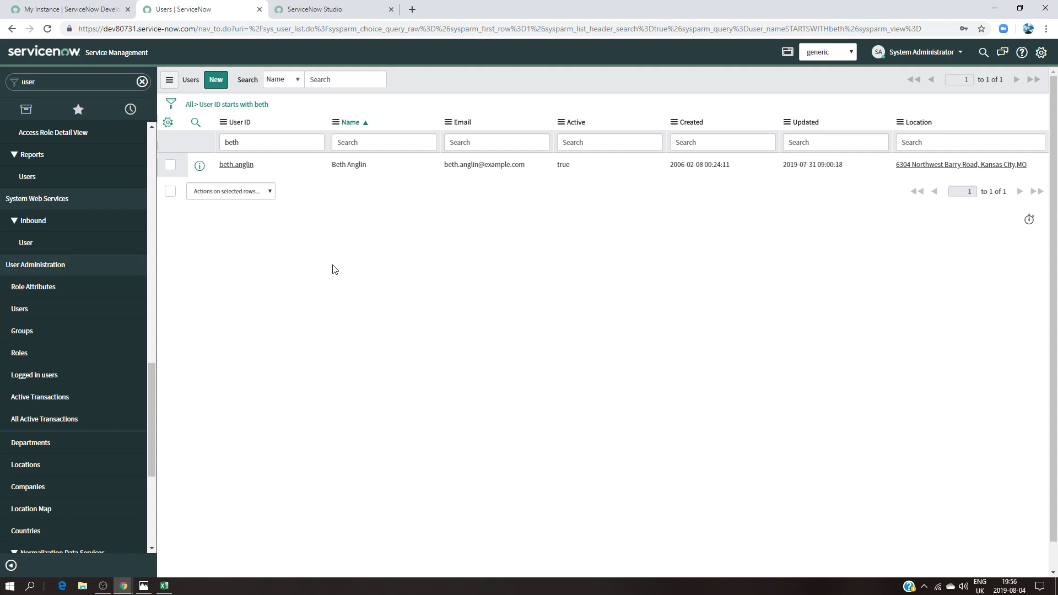
Impersonate the test user holding the generic admin role and open the list of all generic records
{"action": "left_click", "coordinate": [919, 51]}
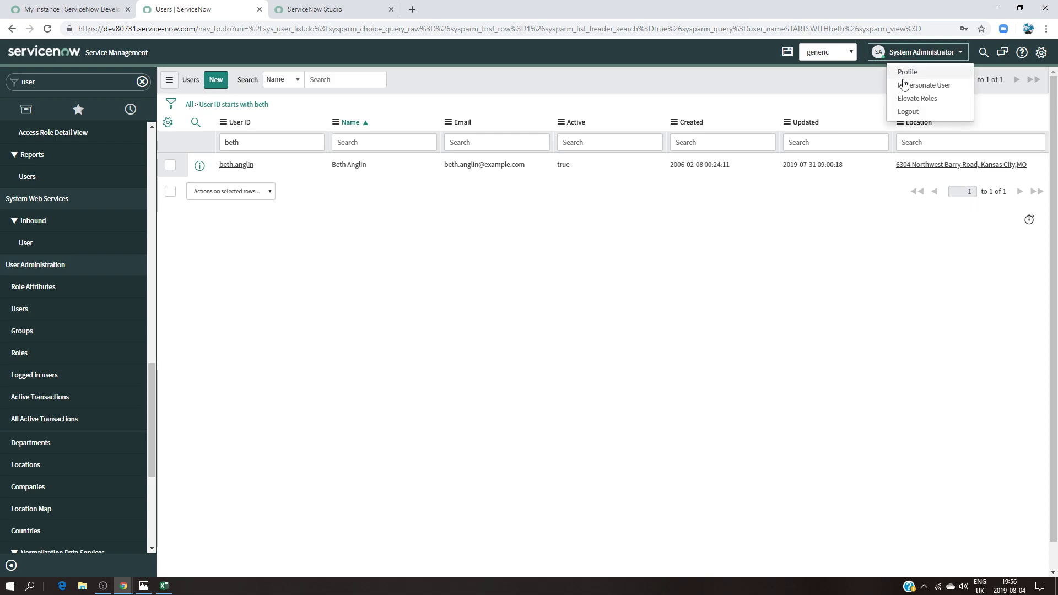
{"action": "left_click", "coordinate": [915, 85]}
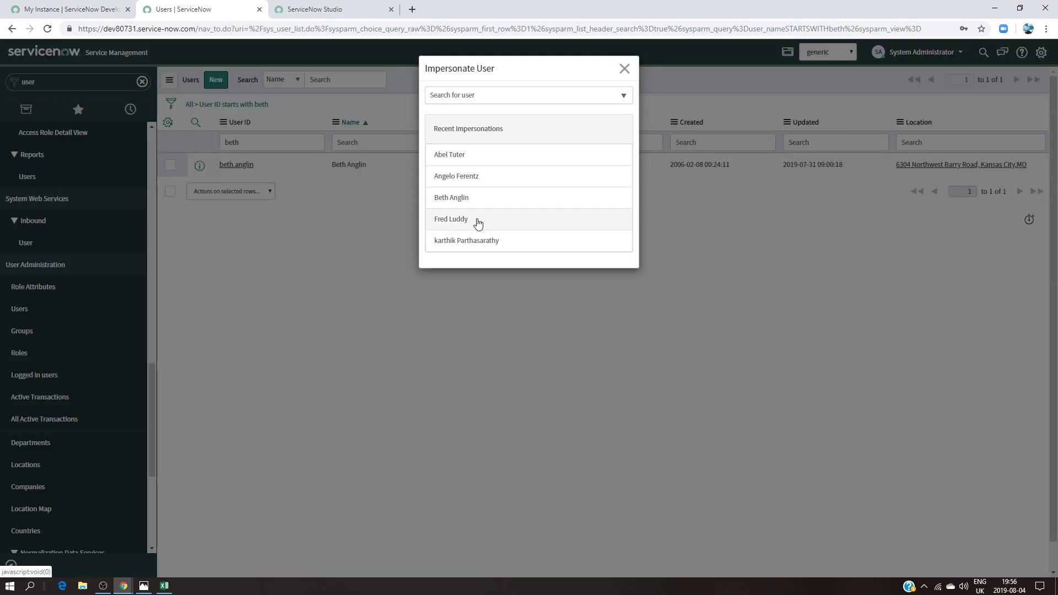
{"action": "left_click", "coordinate": [476, 221]}
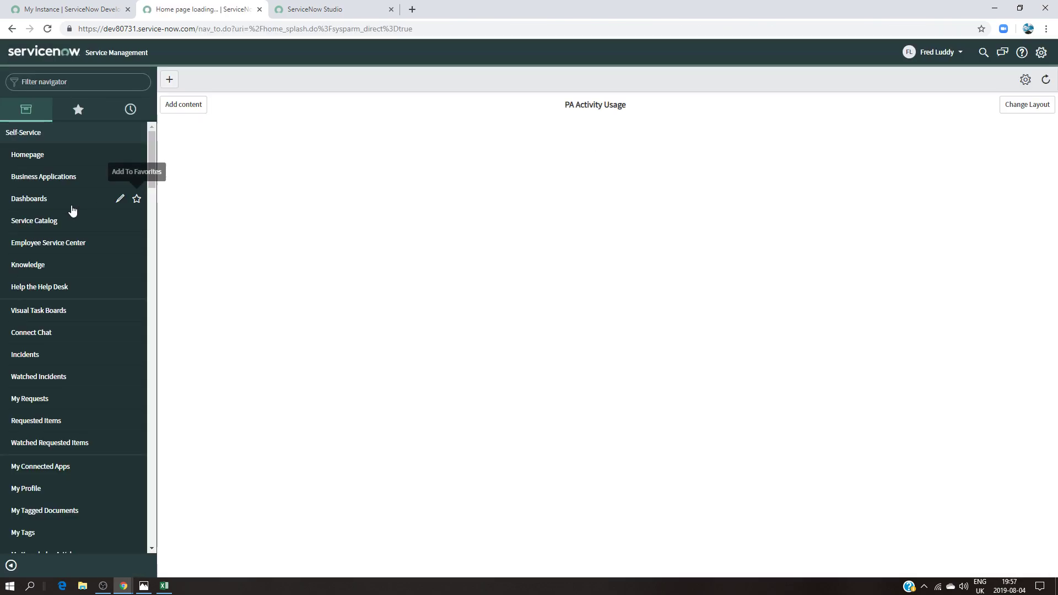
{"action": "type", "text": "gene"}
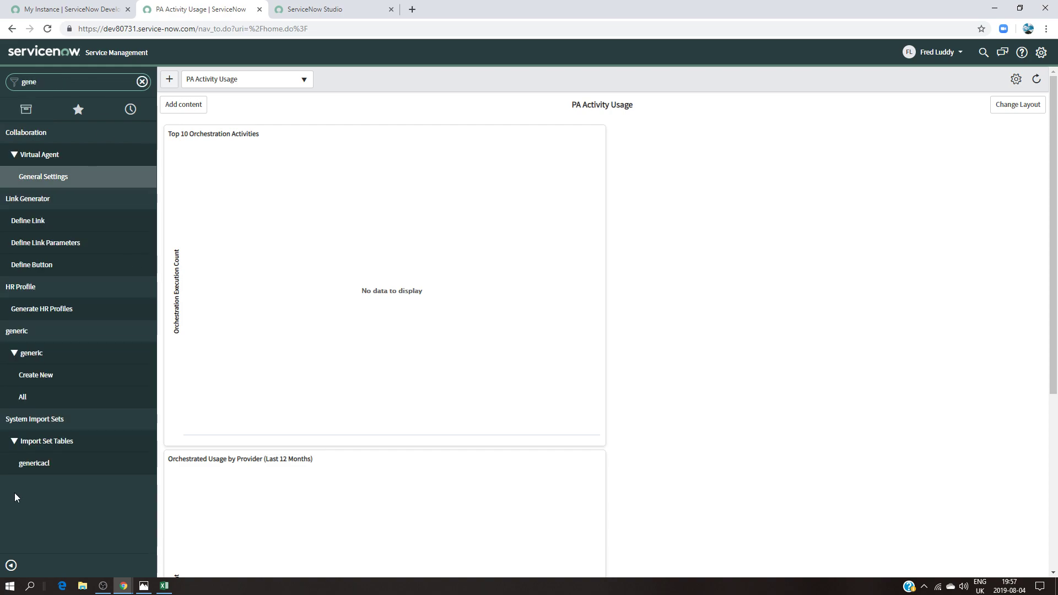
{"action": "left_click", "coordinate": [30, 402]}
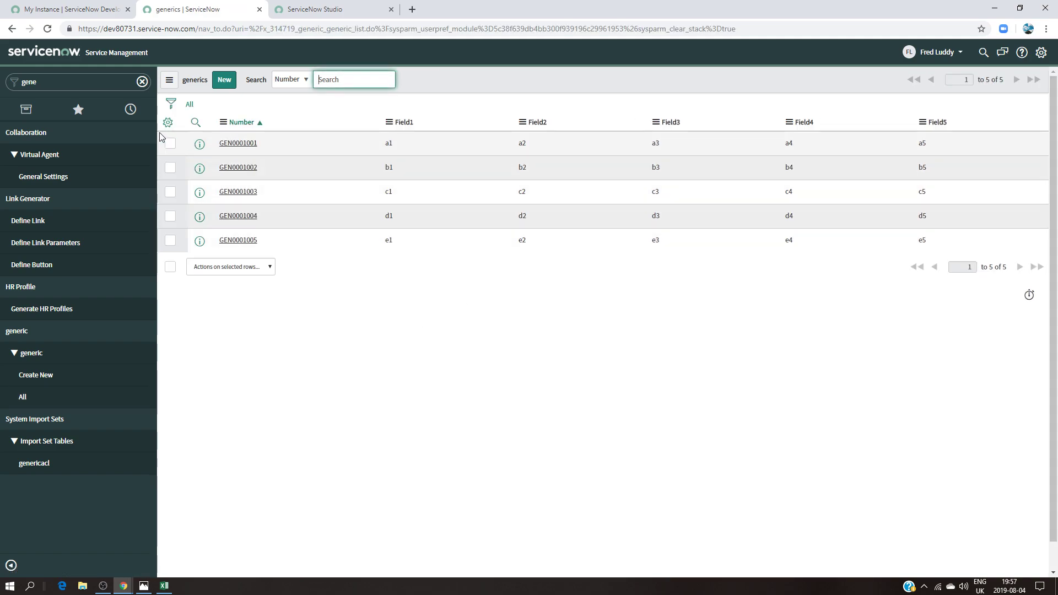
Remove the Number column from this user's generics list and end the impersonation
{"action": "left_click", "coordinate": [167, 122]}
{"action": "left_click", "coordinate": [631, 141]}
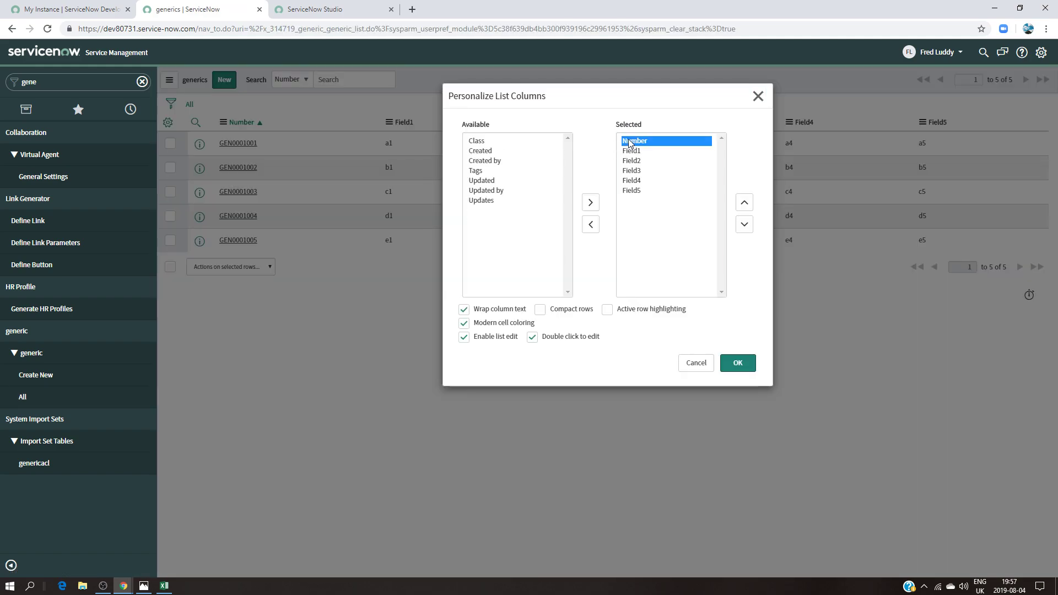
{"action": "left_click", "coordinate": [590, 224]}
{"action": "left_click", "coordinate": [736, 362]}
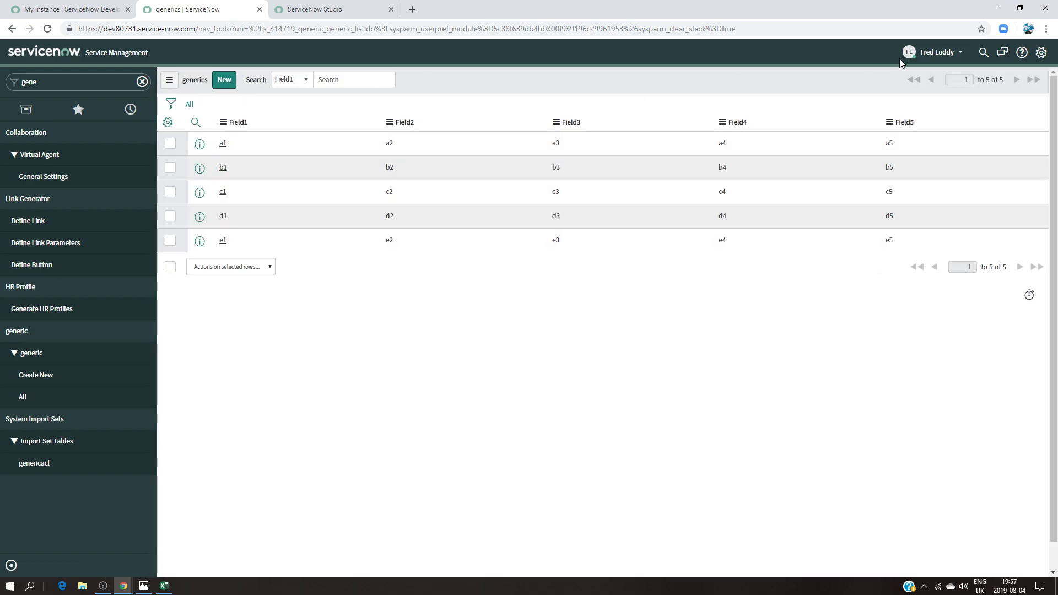
{"action": "left_click", "coordinate": [959, 54]}
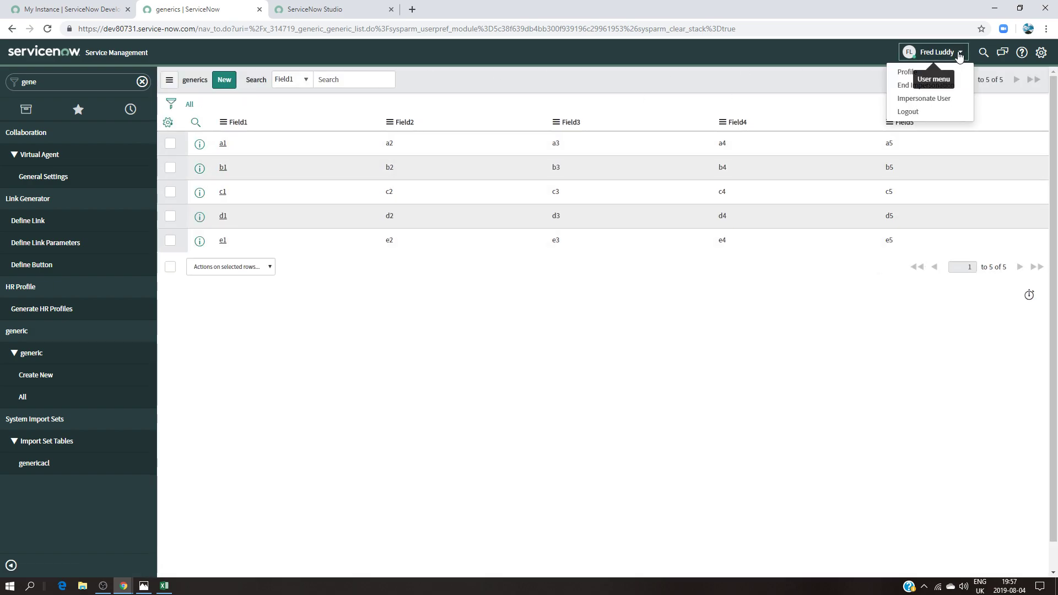
{"action": "left_click", "coordinate": [930, 88]}
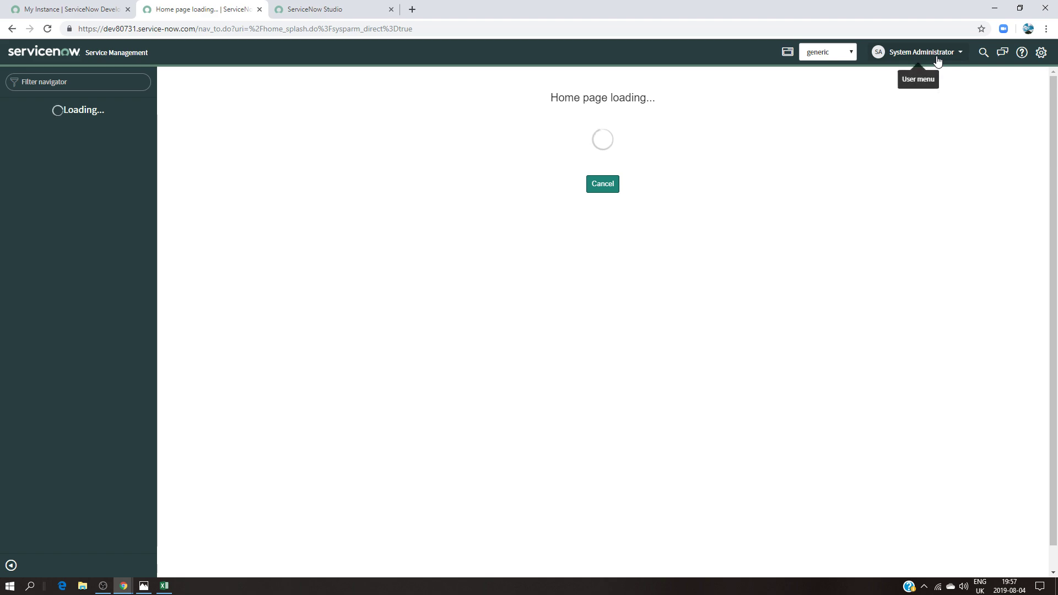
Impersonate the test user holding the table_user role and open the list of all generic records
{"action": "left_click", "coordinate": [938, 55]}
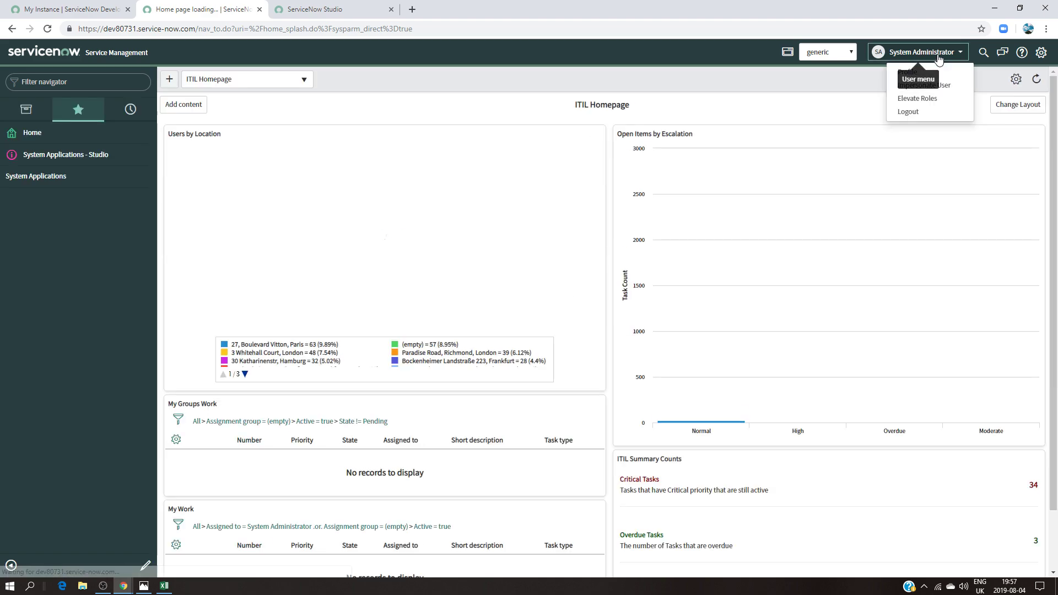
{"action": "left_click", "coordinate": [931, 85]}
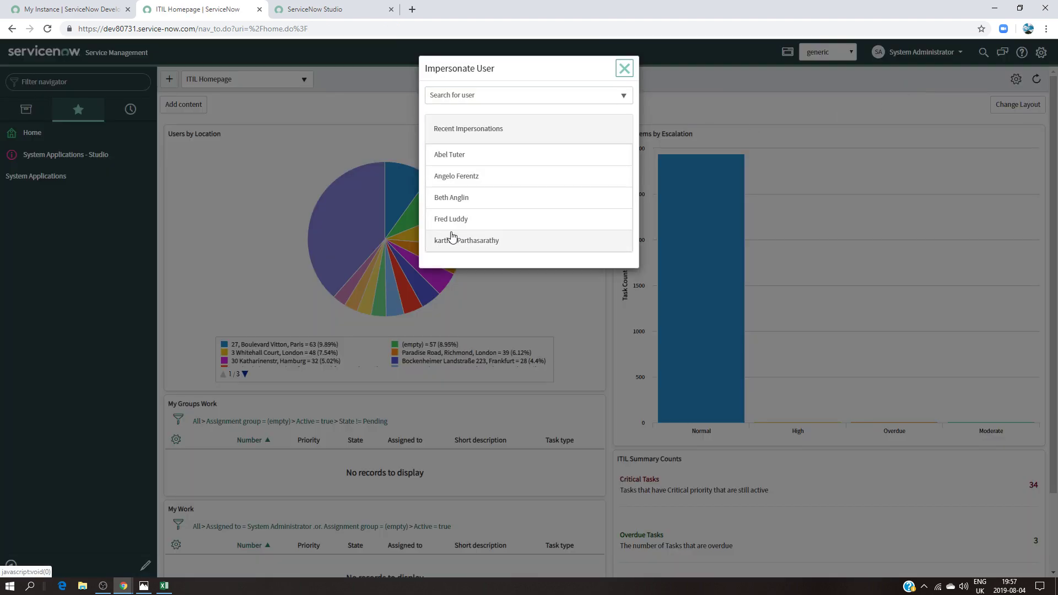
{"action": "left_click", "coordinate": [449, 204]}
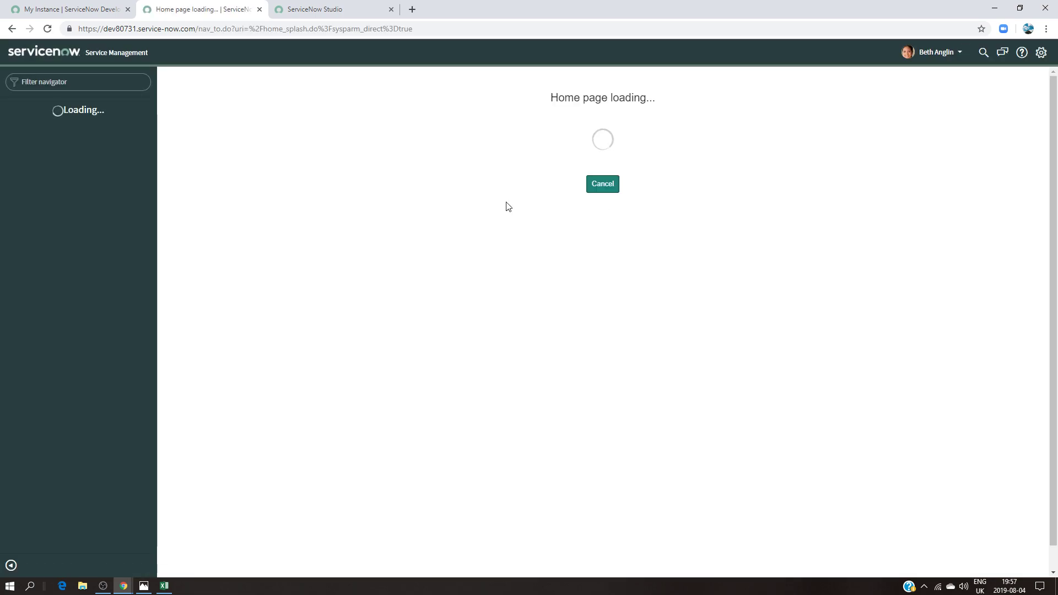
{"action": "left_click", "coordinate": [51, 83]}
{"action": "type", "text": "gene"}
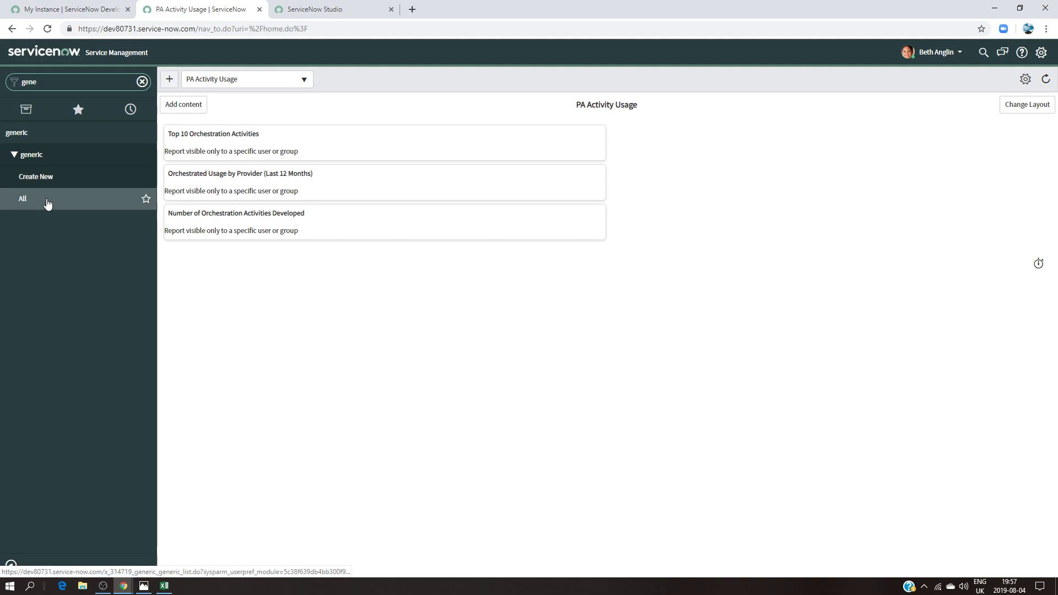
{"action": "left_click", "coordinate": [22, 198]}
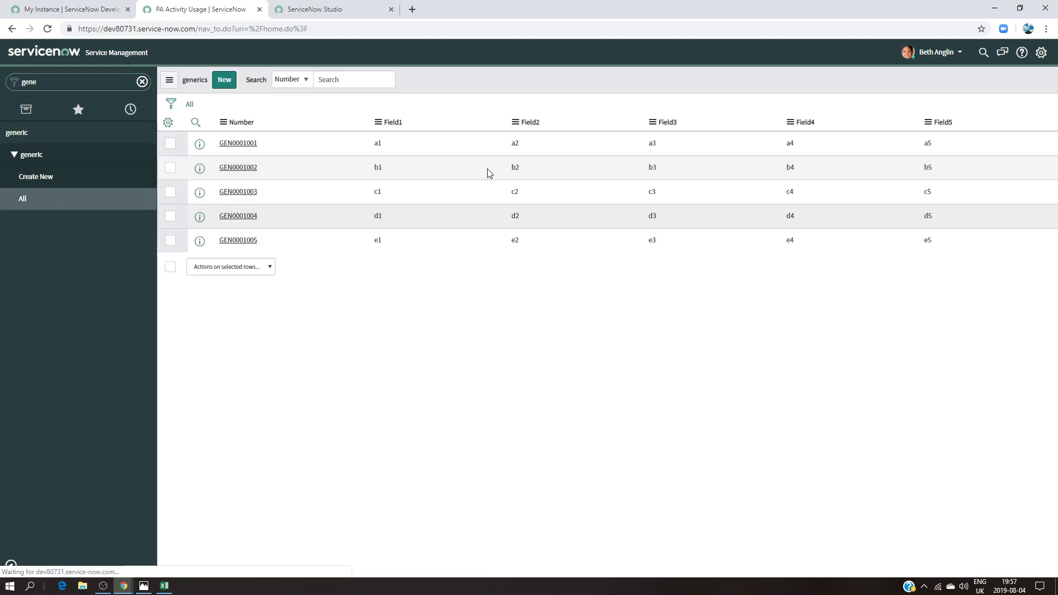
Remove the Number column from the impersonated user's generics list
{"action": "left_click", "coordinate": [168, 121]}
{"action": "left_click", "coordinate": [630, 141]}
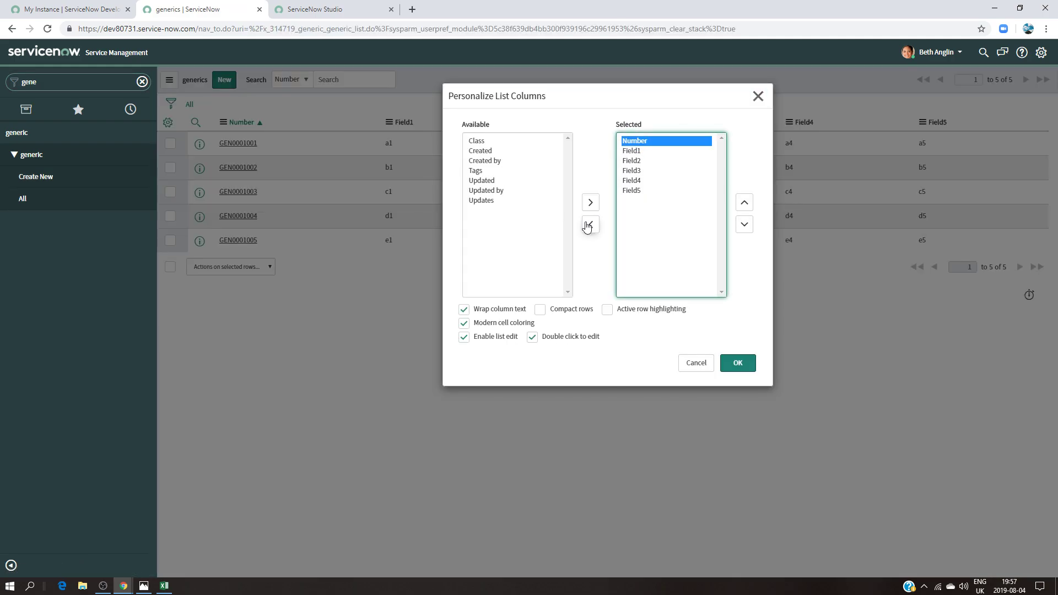
{"action": "left_click", "coordinate": [590, 224]}
{"action": "left_click", "coordinate": [739, 363]}
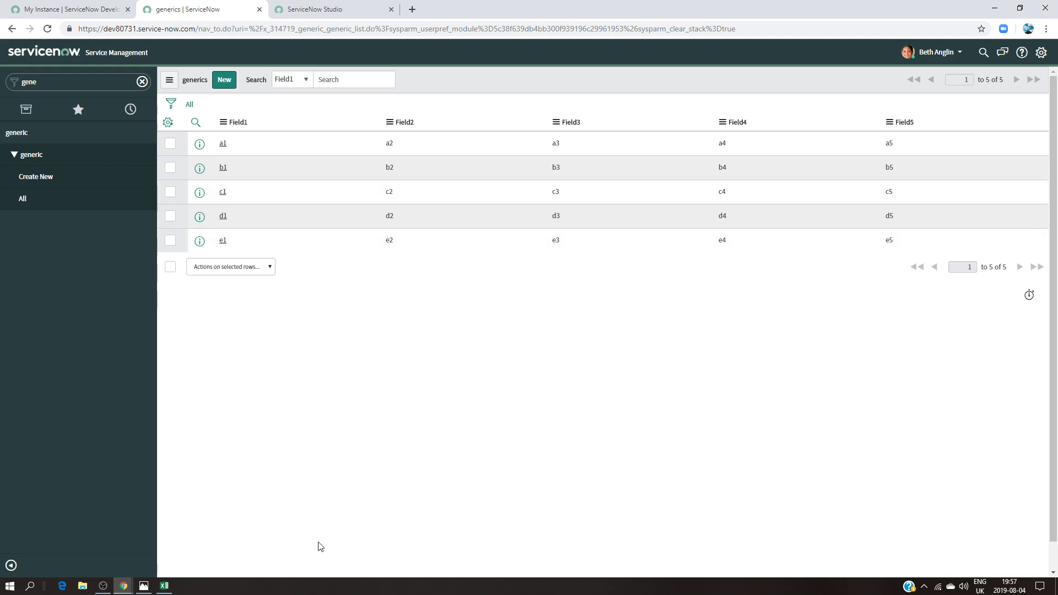
Review the target field visibility in expected_result.png, glance at the Studio application files and return to the generics list
{"action": "left_click", "coordinate": [143, 585]}
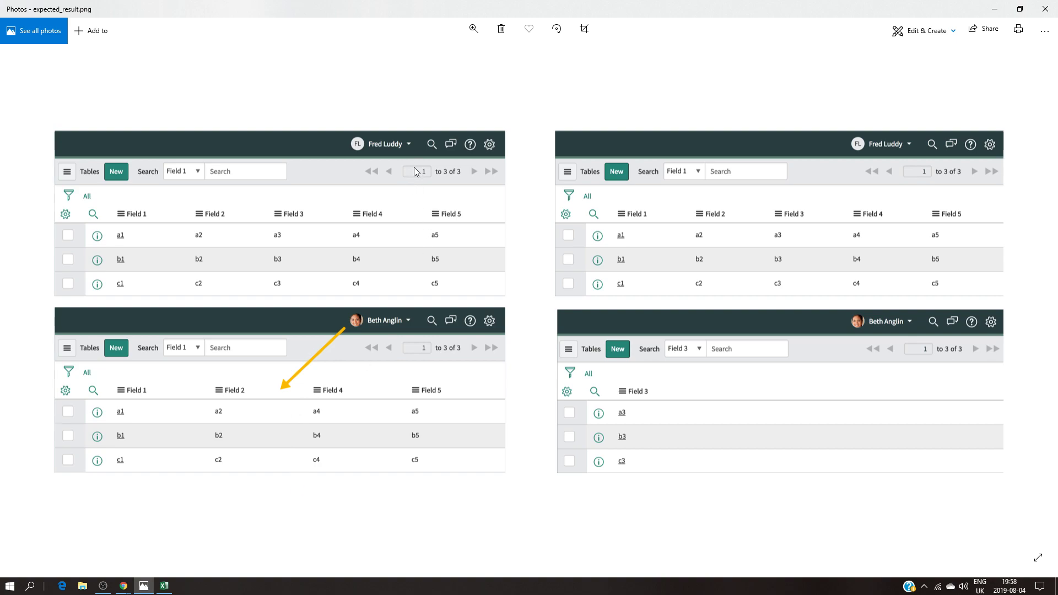
{"action": "left_click", "coordinate": [994, 8]}
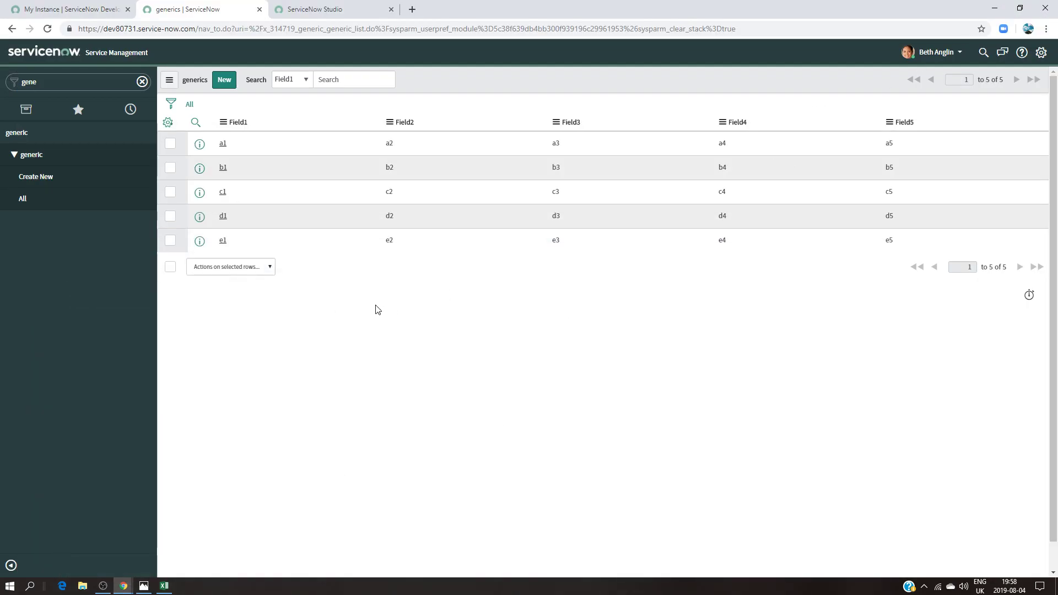
{"action": "left_click", "coordinate": [339, 9]}
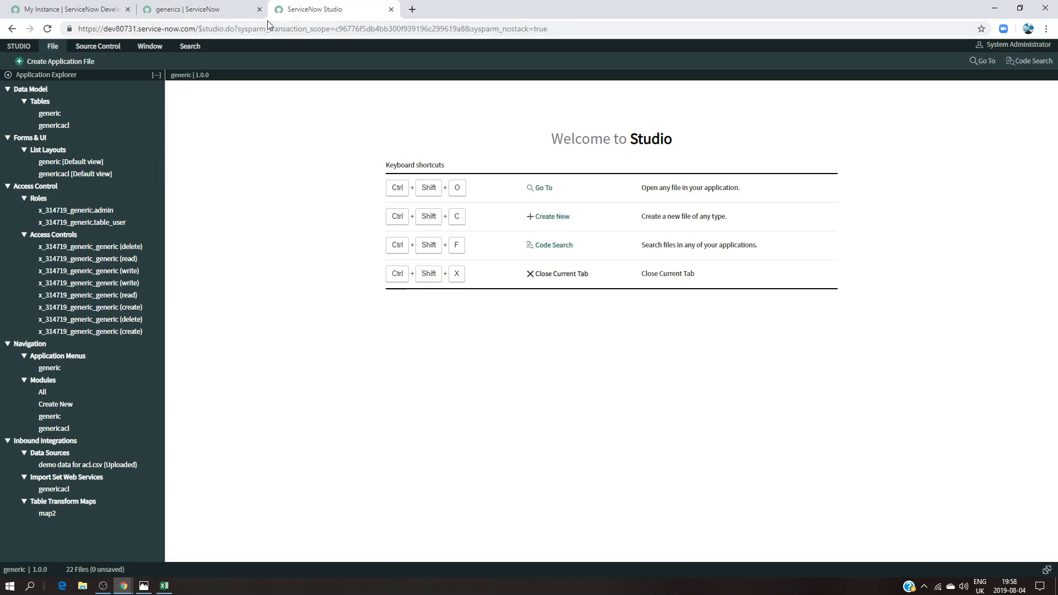
{"action": "left_click", "coordinate": [242, 13]}
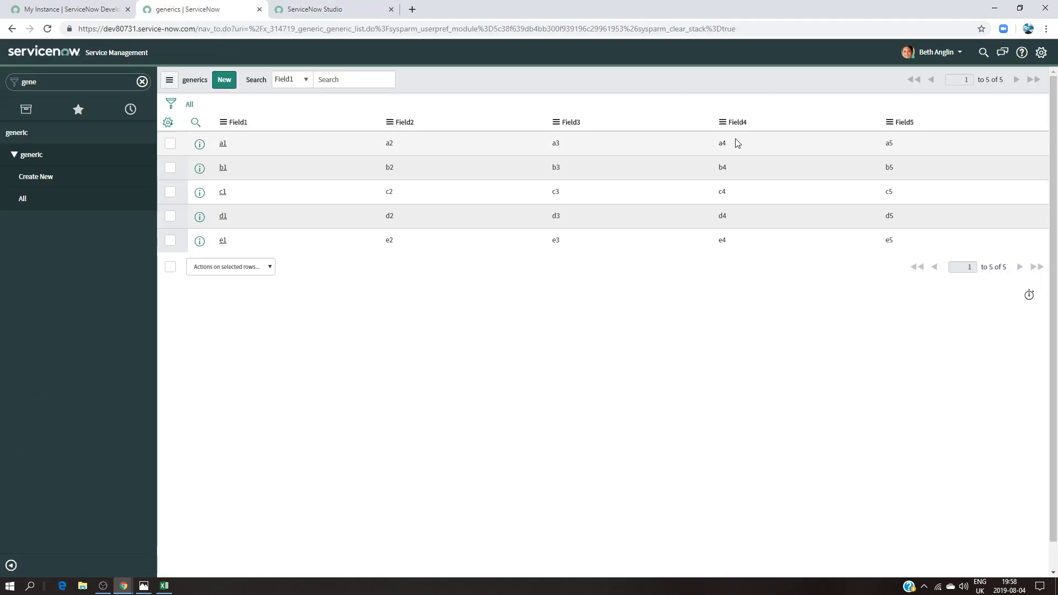
End the impersonation and elevate the administrator session with the security_admin role
{"action": "left_click", "coordinate": [942, 65]}
{"action": "left_click", "coordinate": [941, 87]}
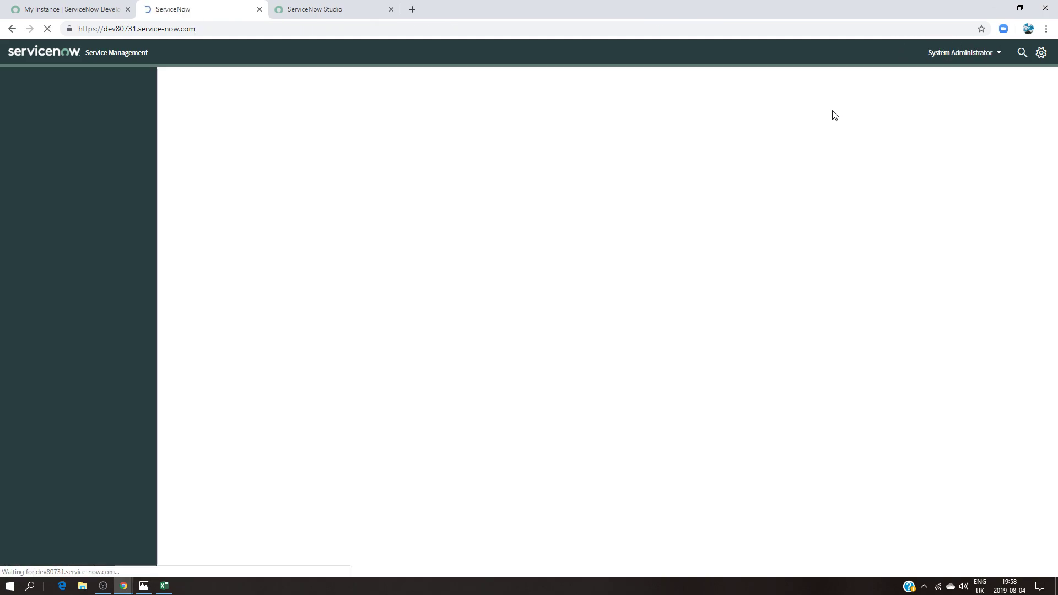
{"action": "left_click", "coordinate": [947, 55]}
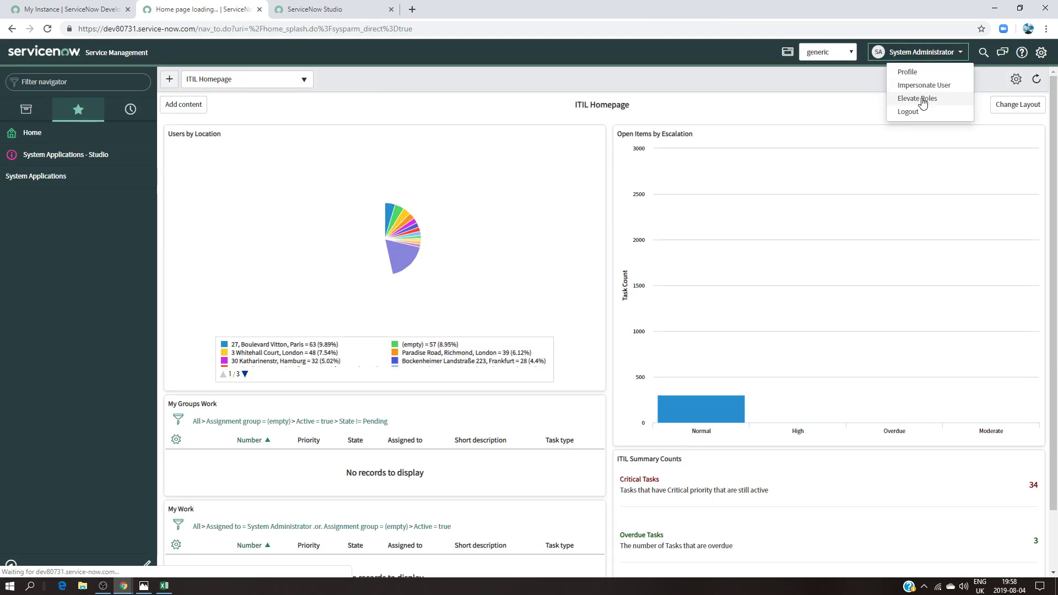
{"action": "left_click", "coordinate": [922, 97]}
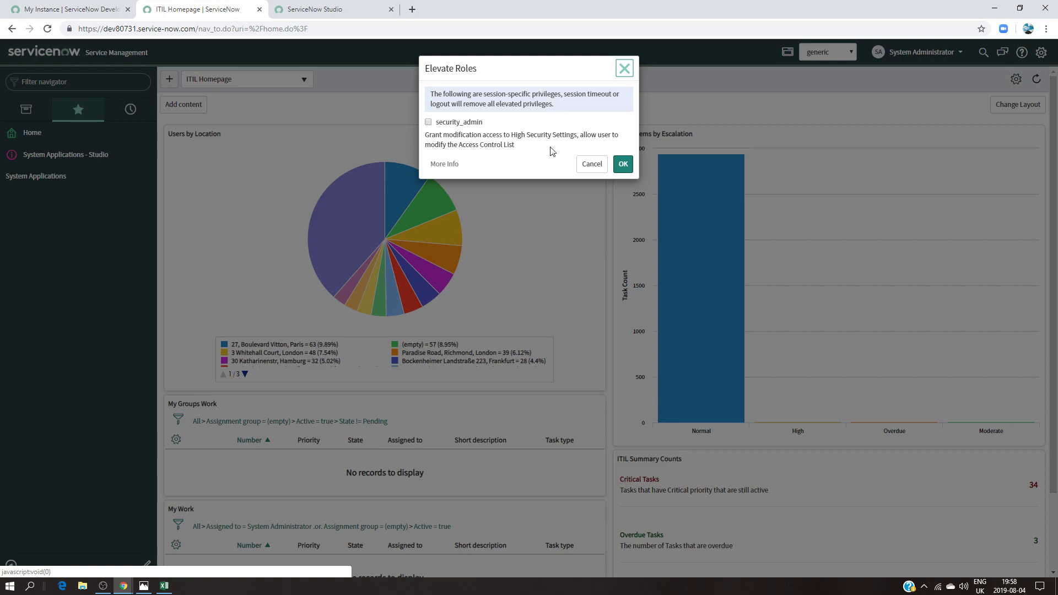
{"action": "left_click", "coordinate": [428, 123]}
{"action": "left_click", "coordinate": [623, 165]}
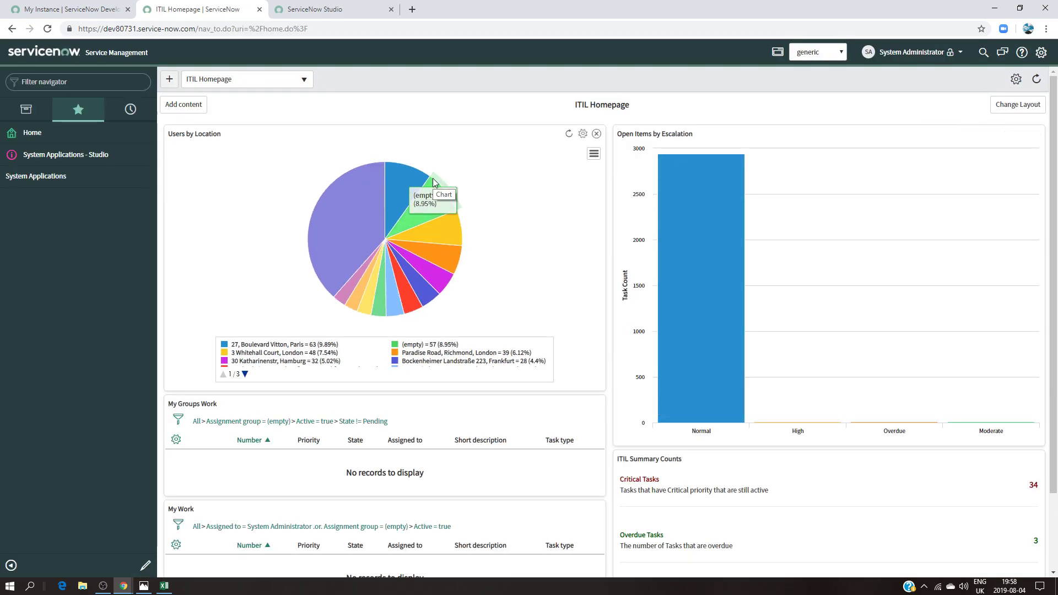
Close the open Studio session and reopen the generic application in a fresh one
{"action": "left_click", "coordinate": [322, 11]}
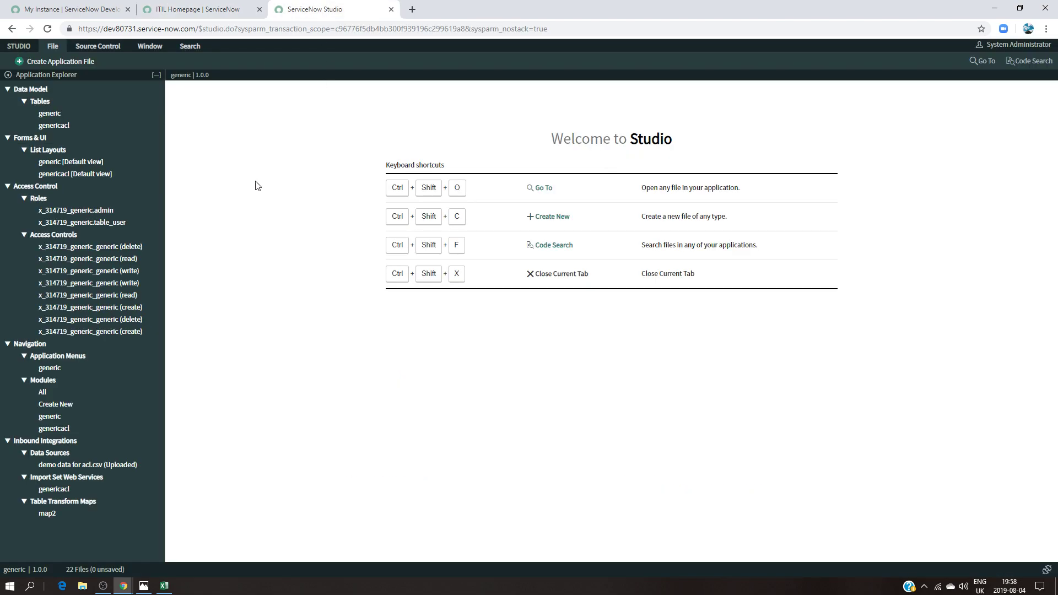
{"action": "left_click", "coordinate": [391, 9]}
{"action": "left_click", "coordinate": [41, 226]}
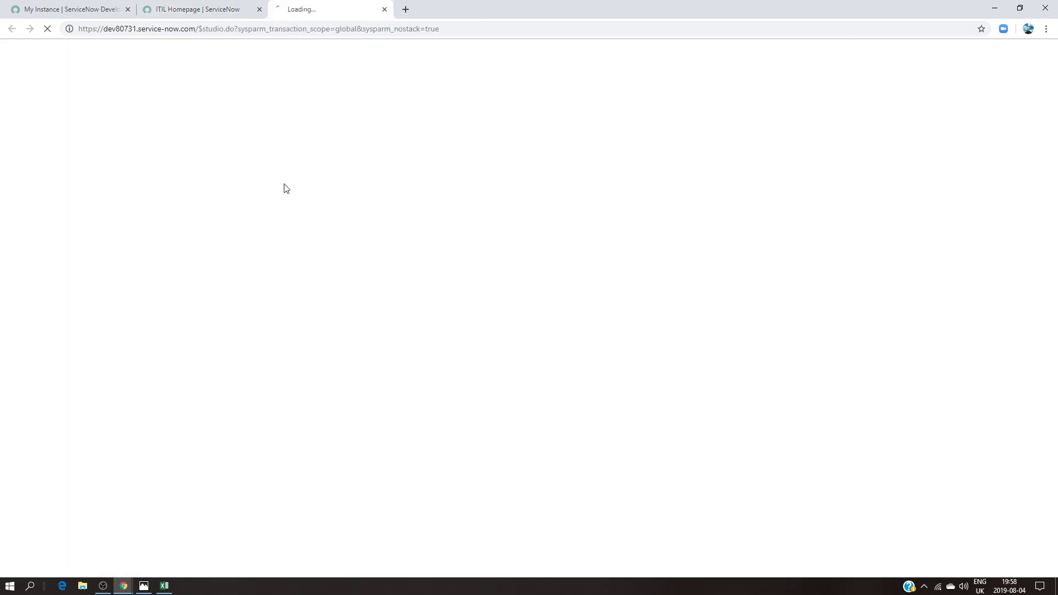
{"action": "left_click", "coordinate": [343, 159]}
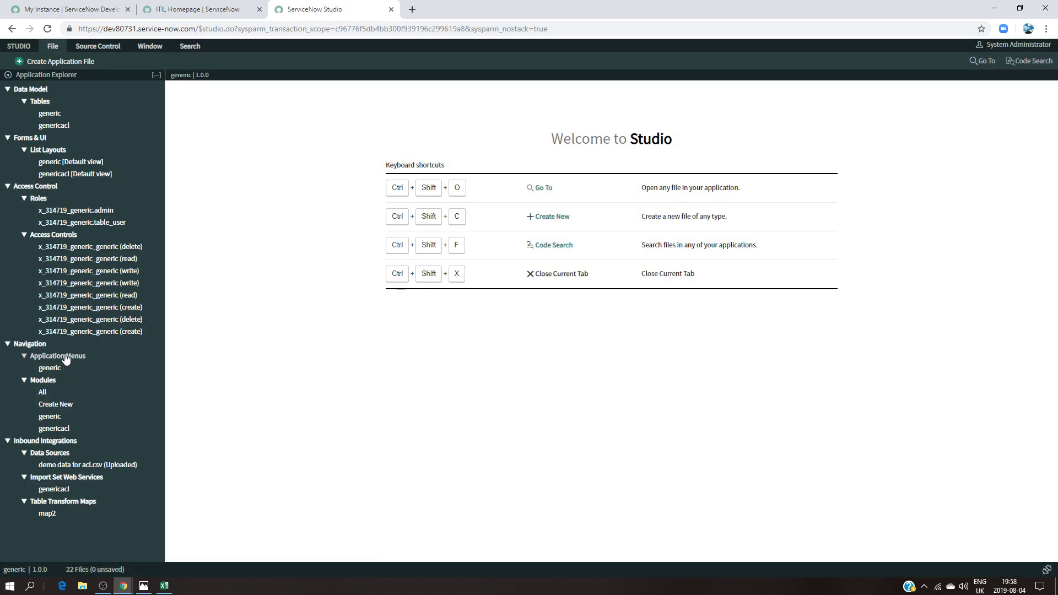
Open both read access controls of the generic table, keep the table_user rule's field at None and close the other rule
{"action": "left_click", "coordinate": [108, 259]}
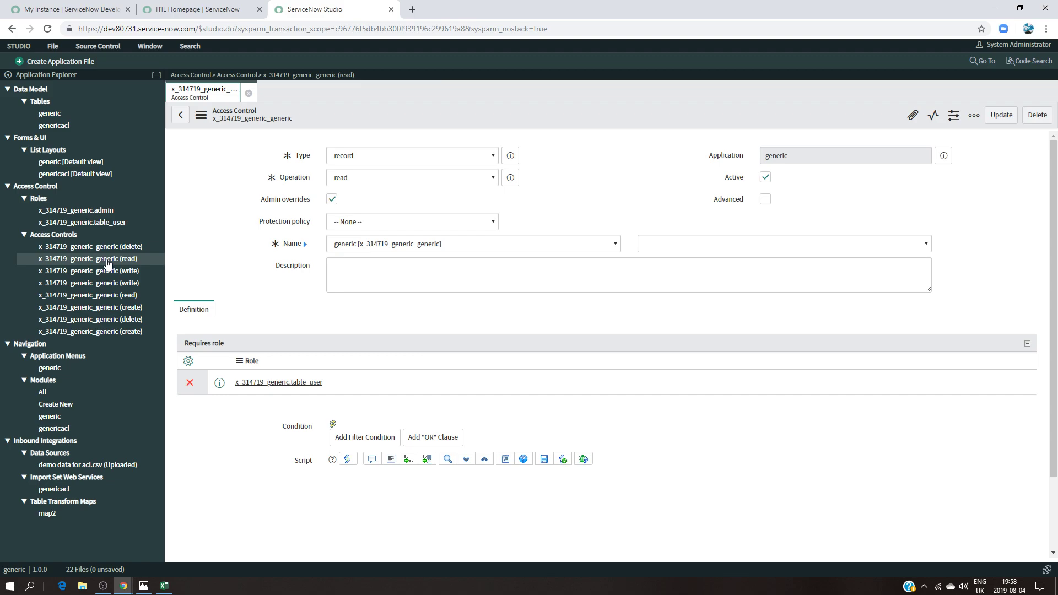
{"action": "left_click", "coordinate": [106, 295]}
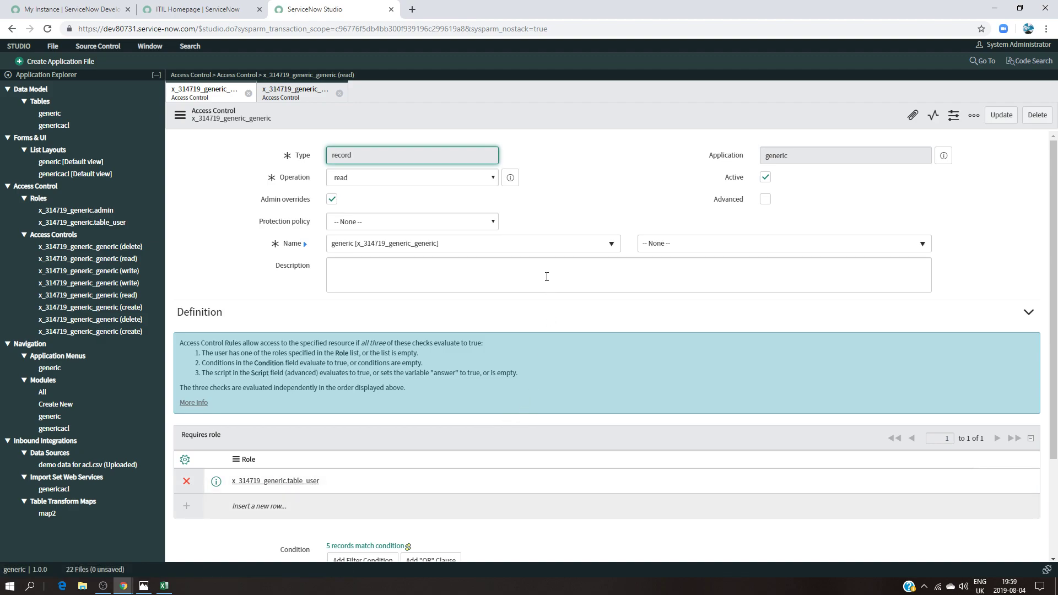
{"action": "left_click", "coordinate": [665, 249]}
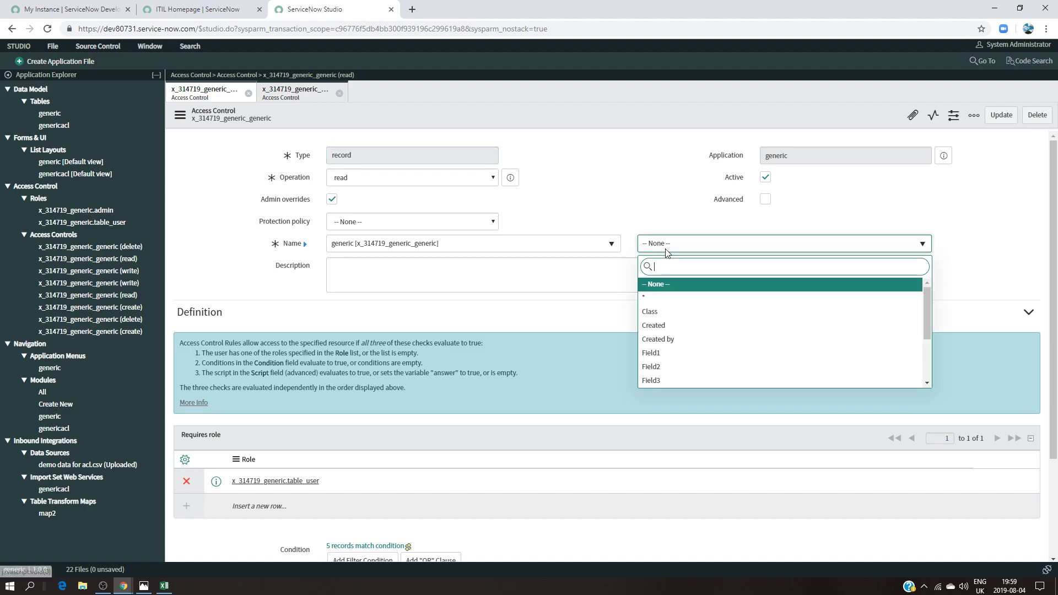
{"action": "left_click", "coordinate": [664, 284]}
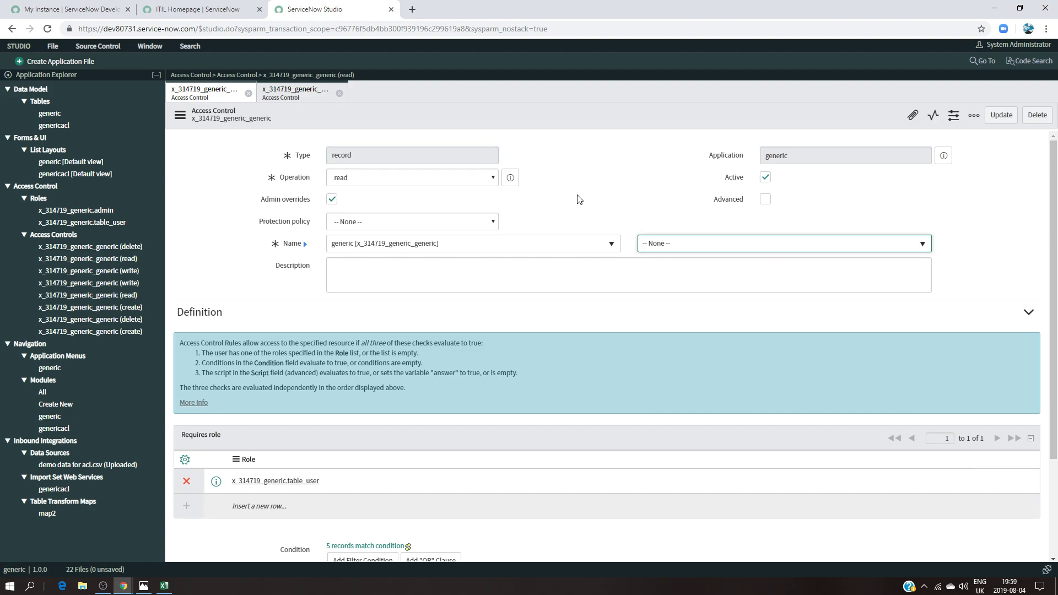
{"action": "left_click", "coordinate": [339, 93]}
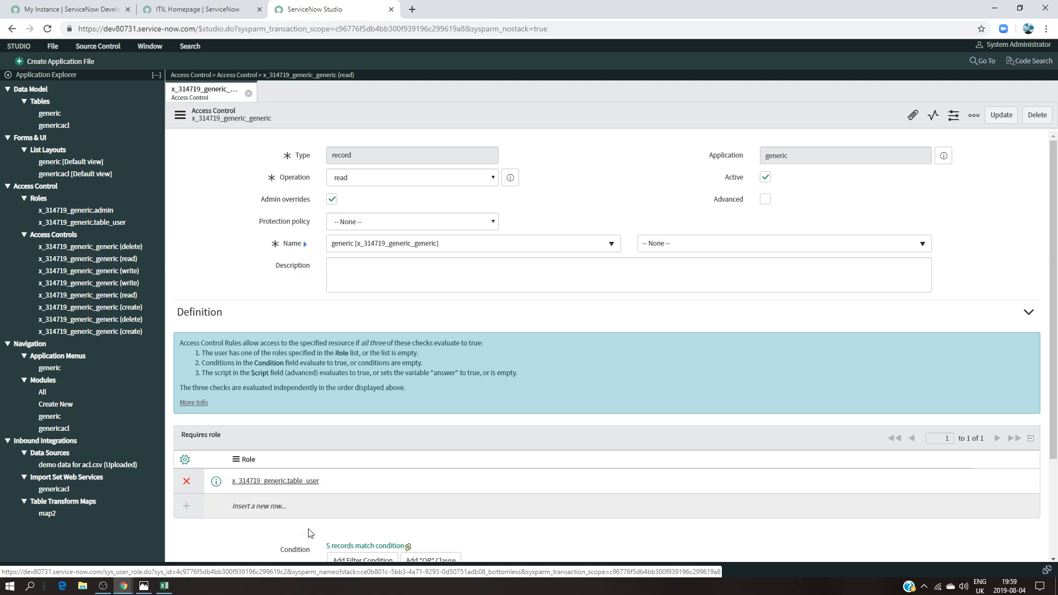
Add x_314719_generic.admin to the required roles of the table-level read access control and update the rule
{"action": "double_click", "coordinate": [273, 507]}
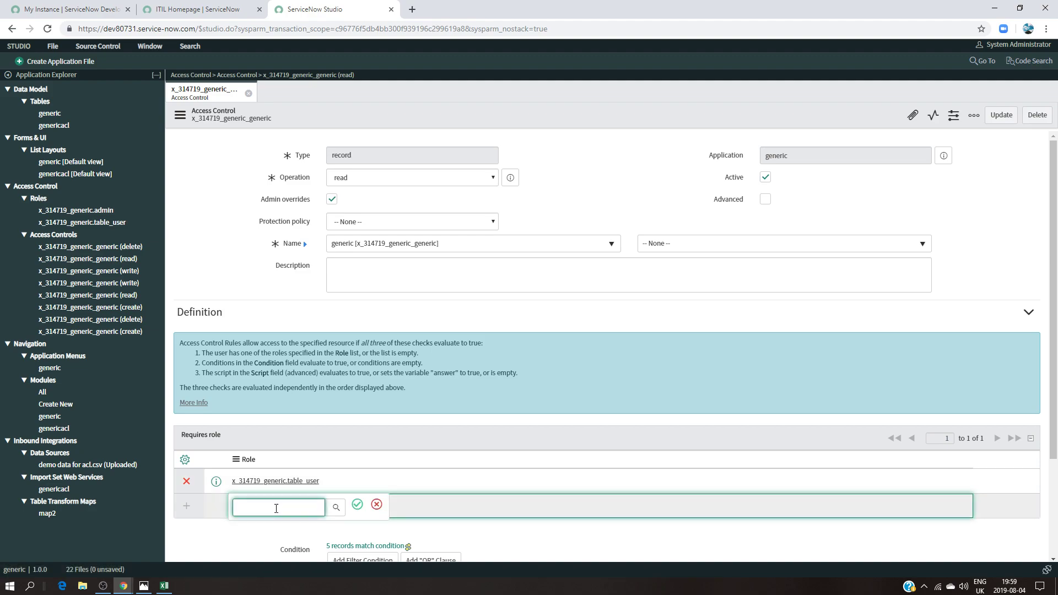
{"action": "type", "text": "x"}
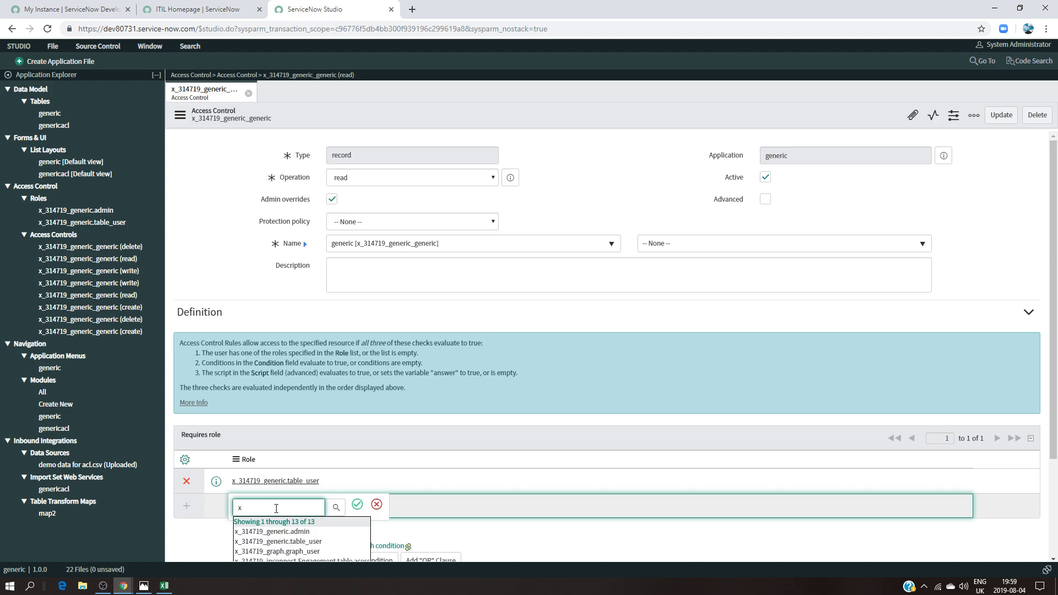
{"action": "left_click", "coordinate": [287, 532]}
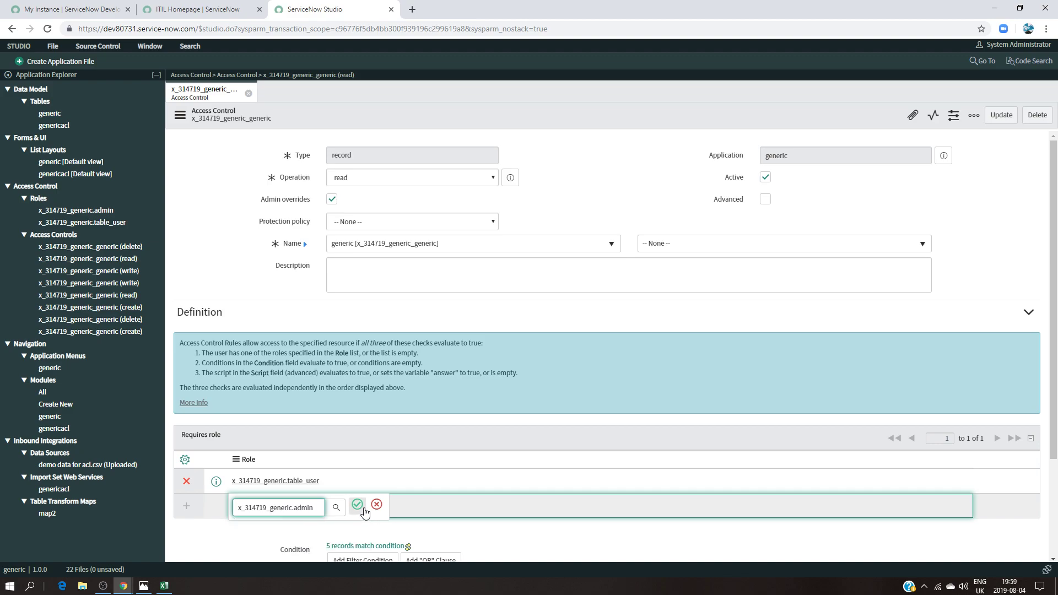
{"action": "left_click", "coordinate": [357, 504]}
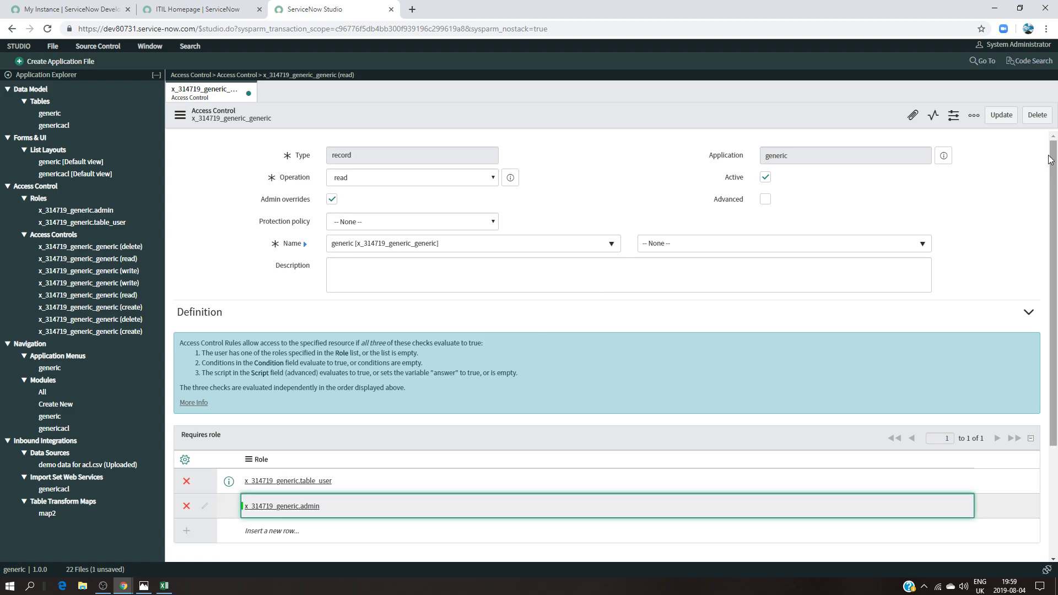
{"action": "left_click", "coordinate": [1000, 115]}
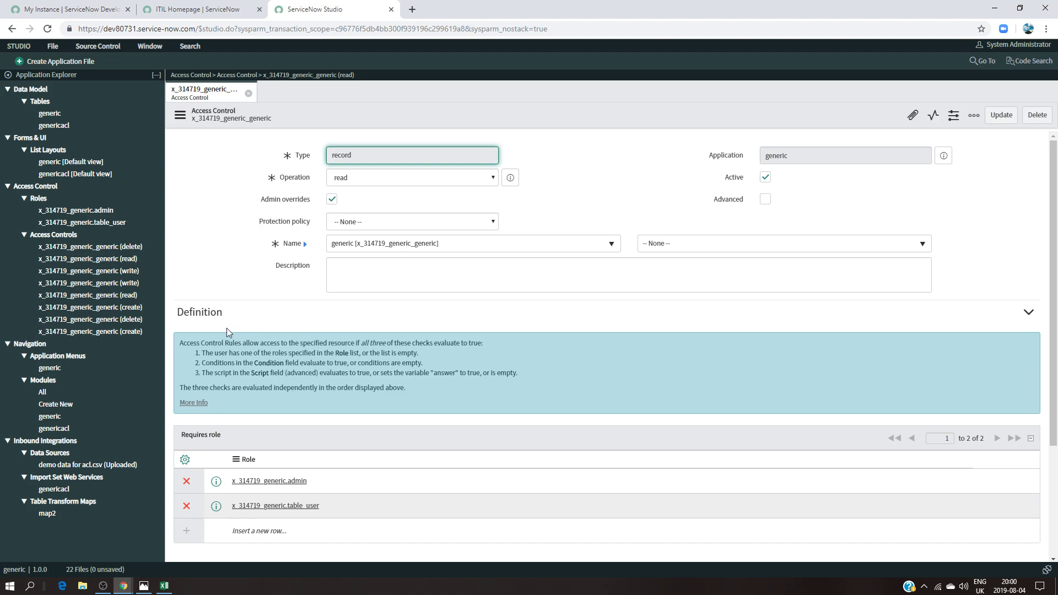
Open the other read access control, which requires the generic admin role, and set its field to Field3
{"action": "left_click", "coordinate": [125, 300]}
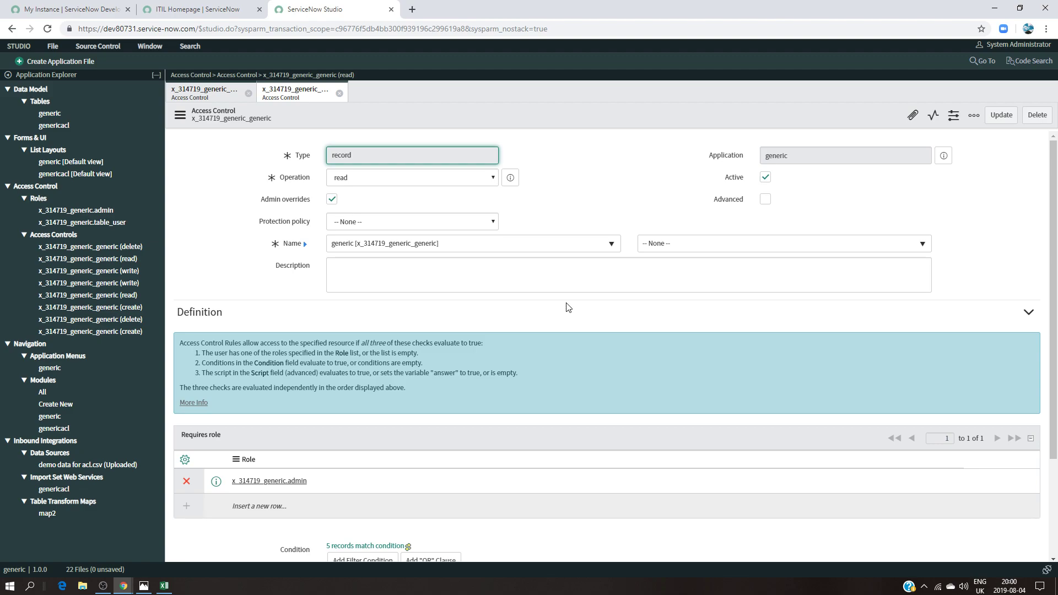
{"action": "left_click", "coordinate": [721, 244]}
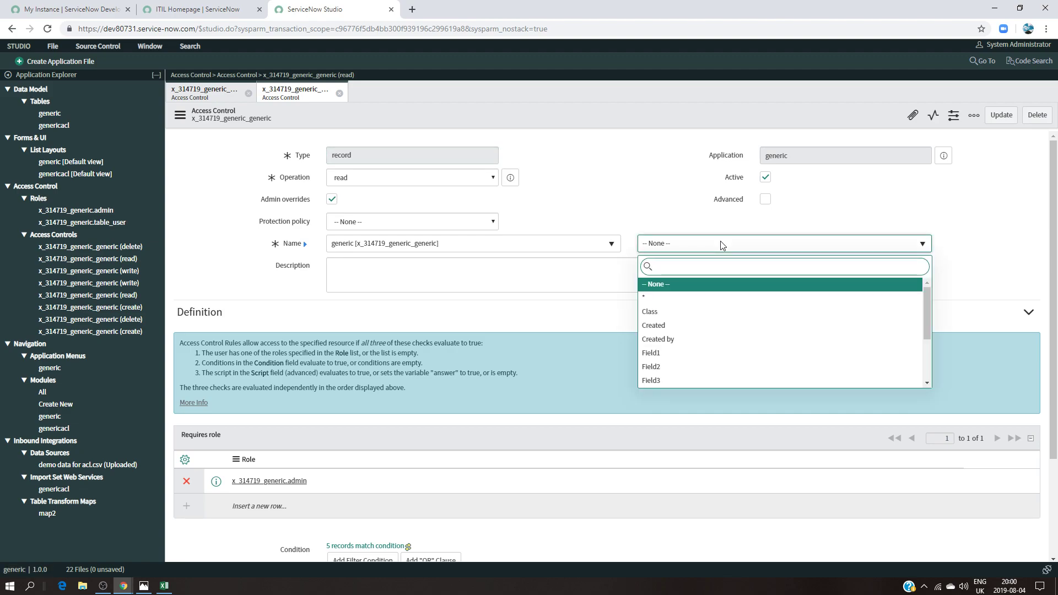
{"action": "scroll", "coordinate": [716, 303], "scroll_direction": "down", "scroll_amount": 1}
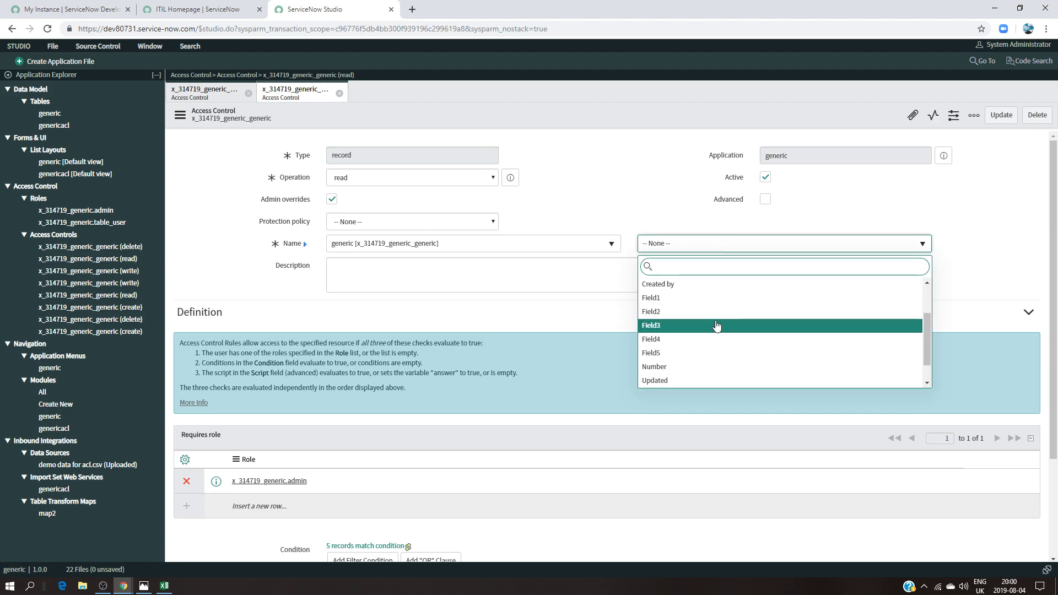
{"action": "left_click", "coordinate": [703, 326]}
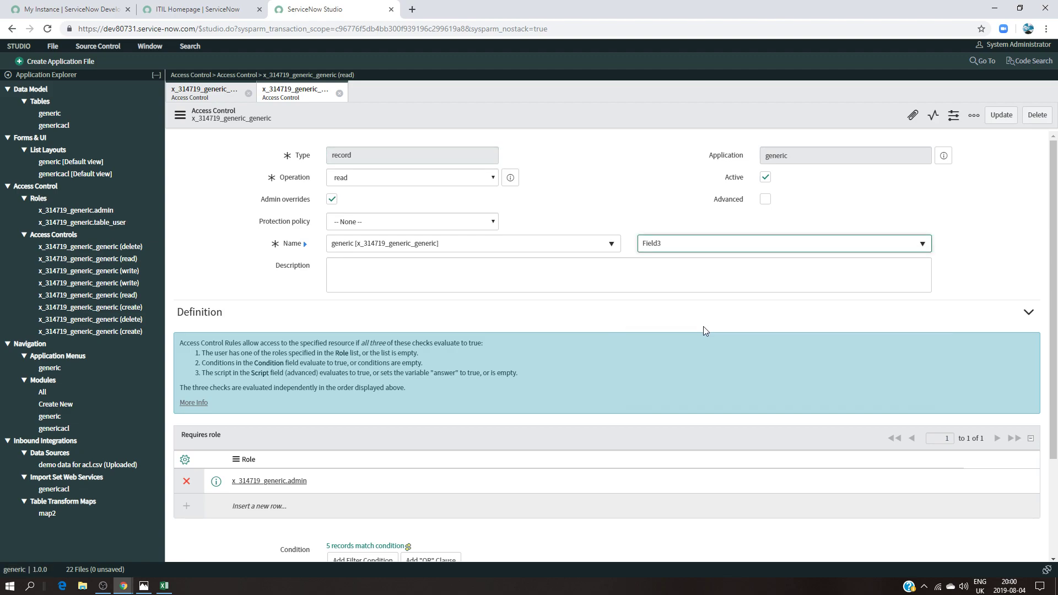
Check the expected_result.png comparison against the table-level read rule and return to the Field3 read access control
{"action": "left_click", "coordinate": [144, 585]}
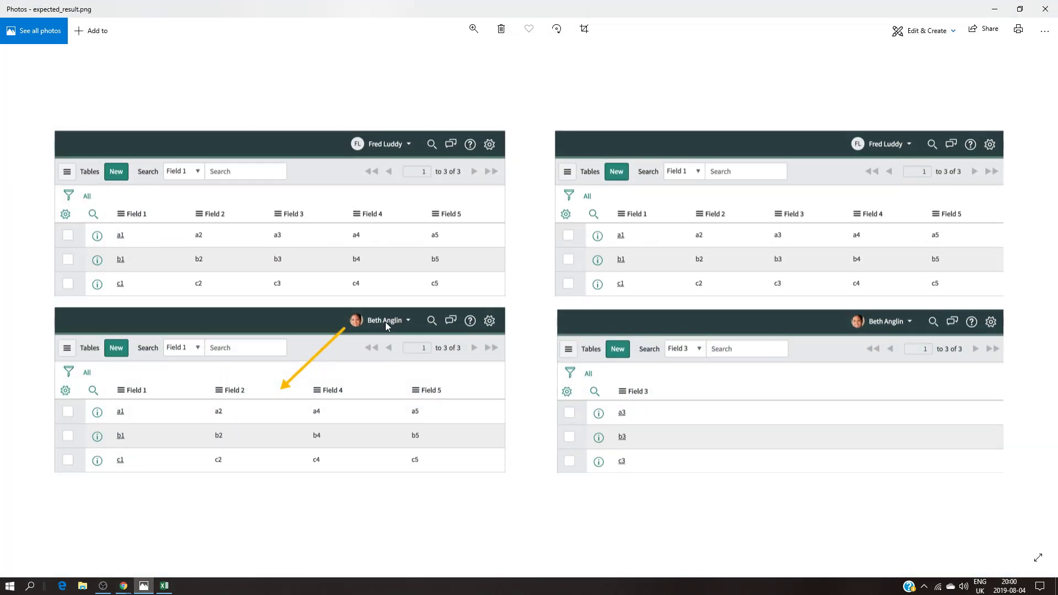
{"action": "left_click", "coordinate": [1043, 5]}
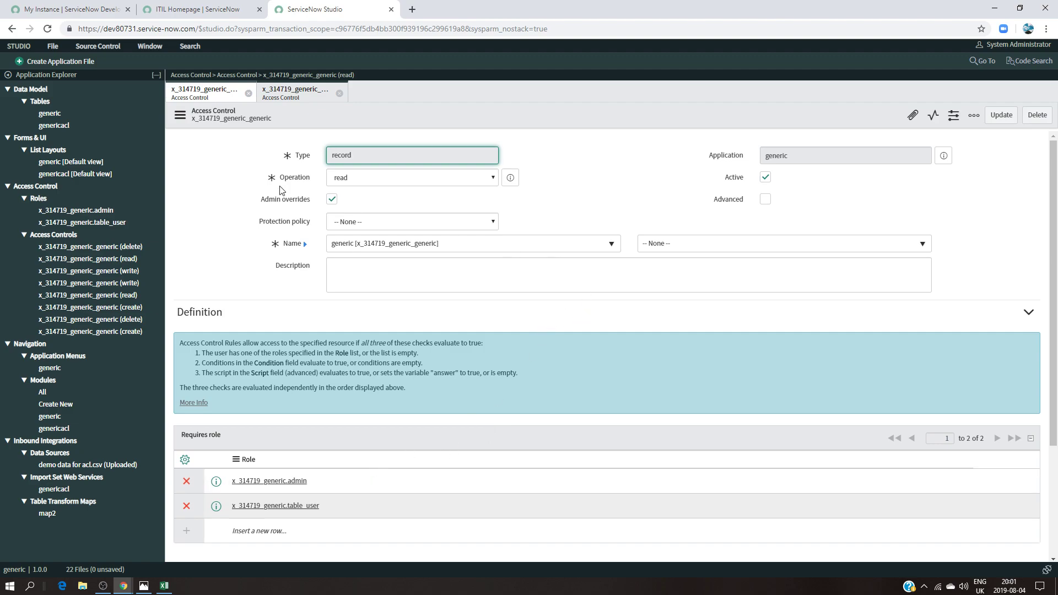
{"action": "left_click", "coordinate": [264, 91]}
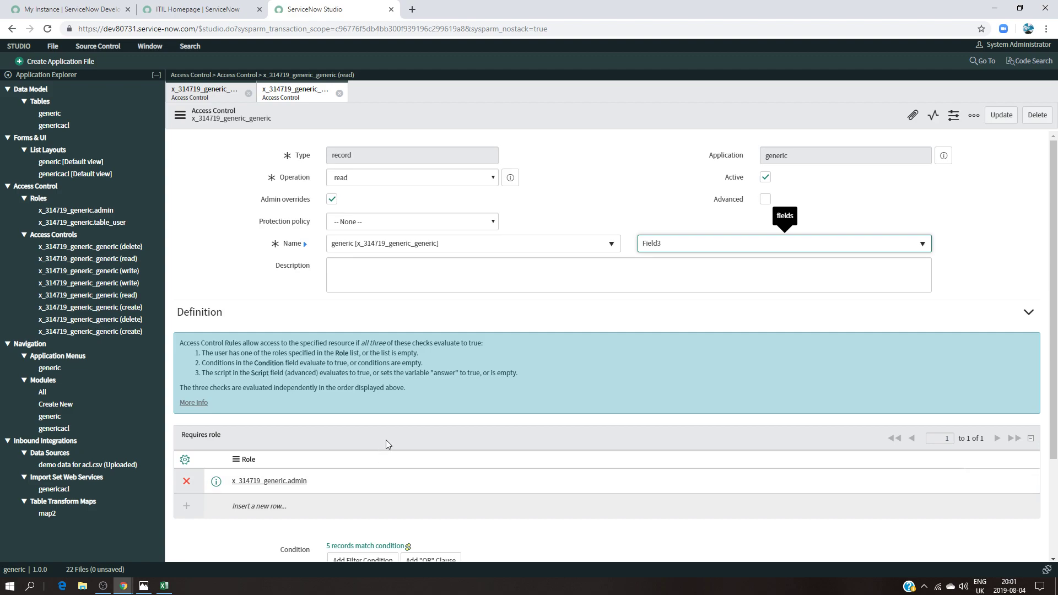
Save the generic table's read access control with its field set to Field3
{"action": "left_click", "coordinate": [1000, 114]}
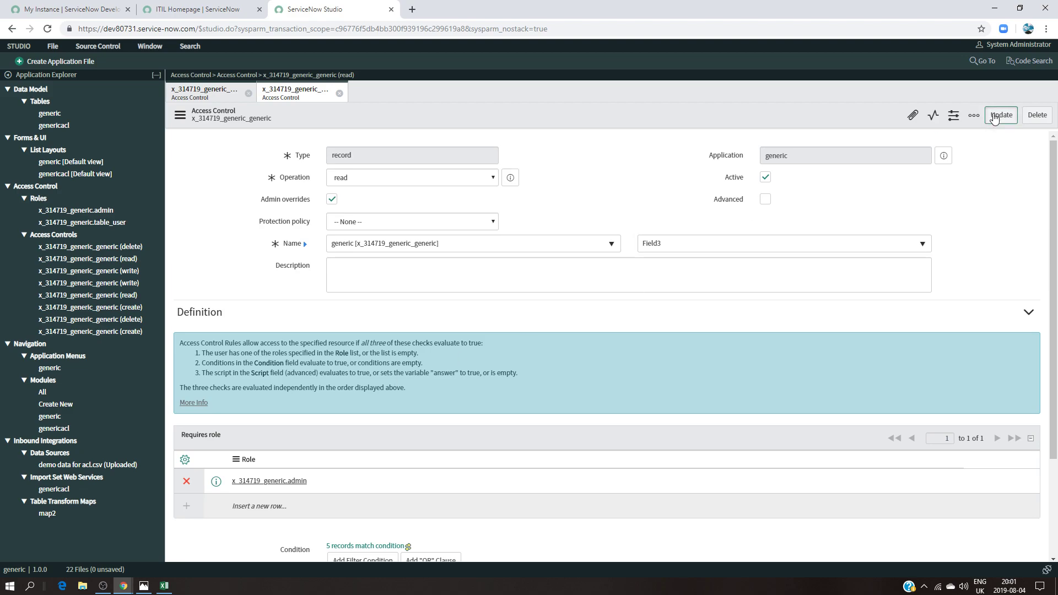
{"action": "left_click", "coordinate": [745, 239]}
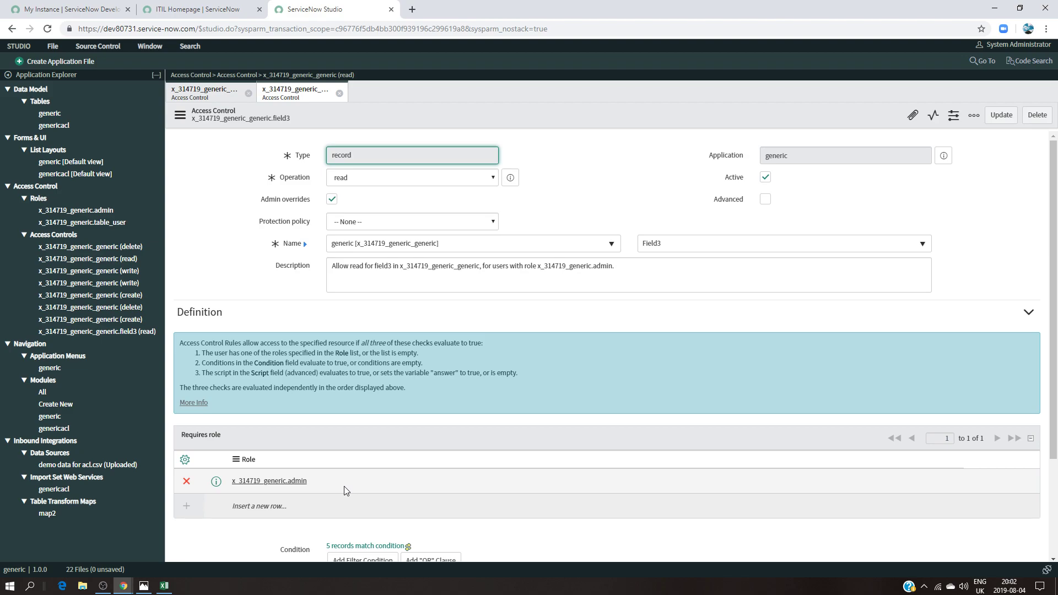
{"action": "left_click", "coordinate": [174, 14]}
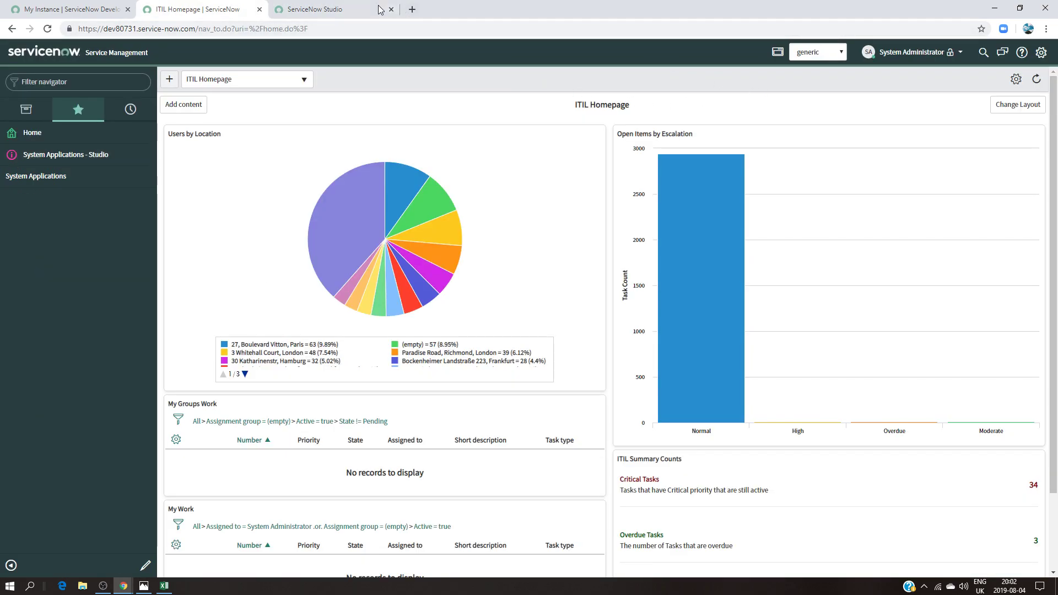
{"action": "left_click", "coordinate": [317, 9]}
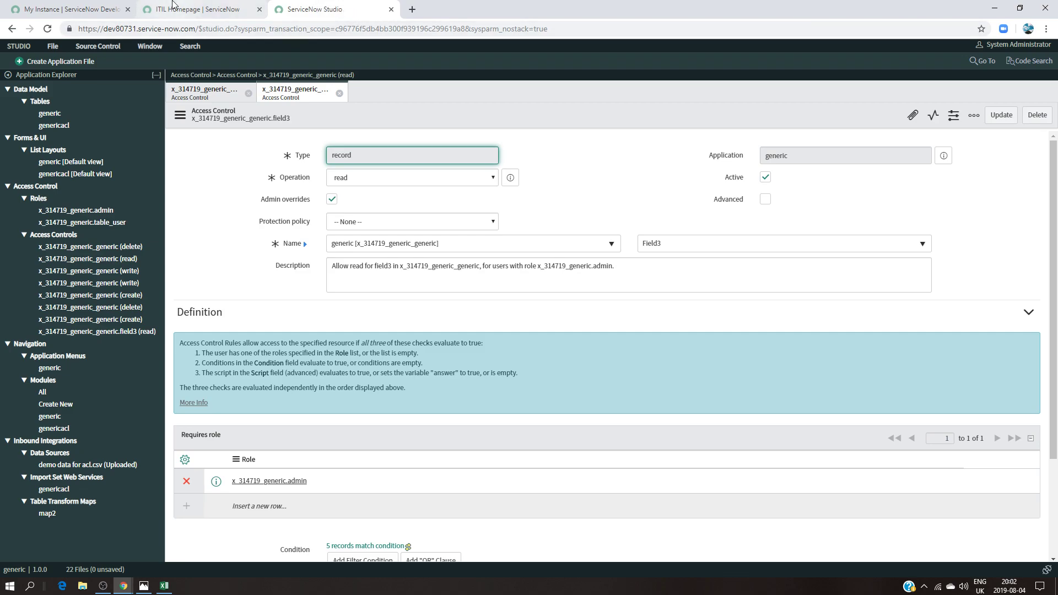
On the ServiceNow homepage, impersonate the generic admin test user, fourth among the recent impersonations
{"action": "left_click", "coordinate": [187, 10]}
{"action": "left_click", "coordinate": [915, 52]}
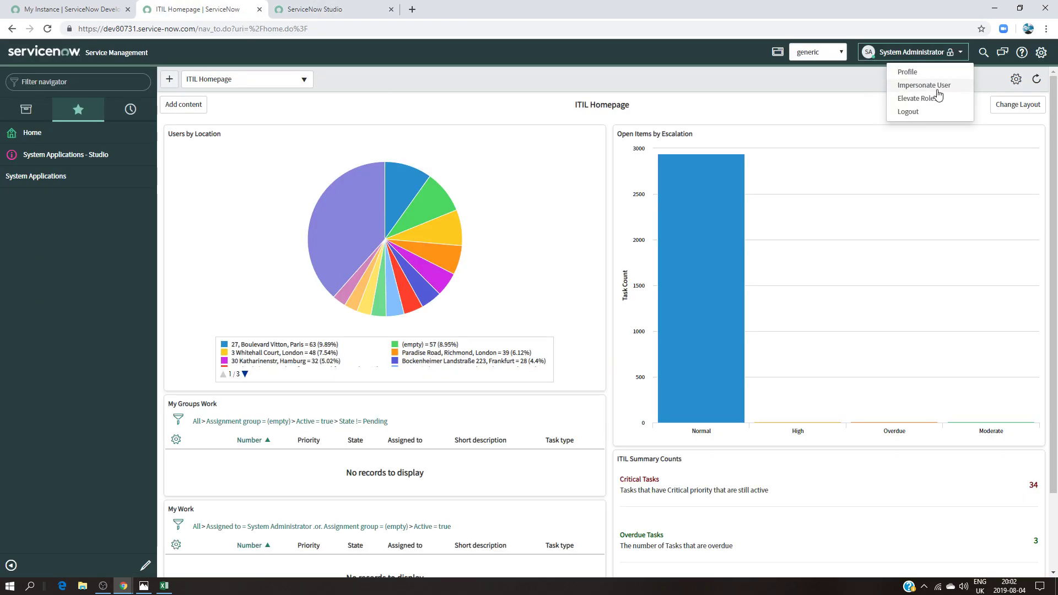
{"action": "left_click", "coordinate": [927, 86]}
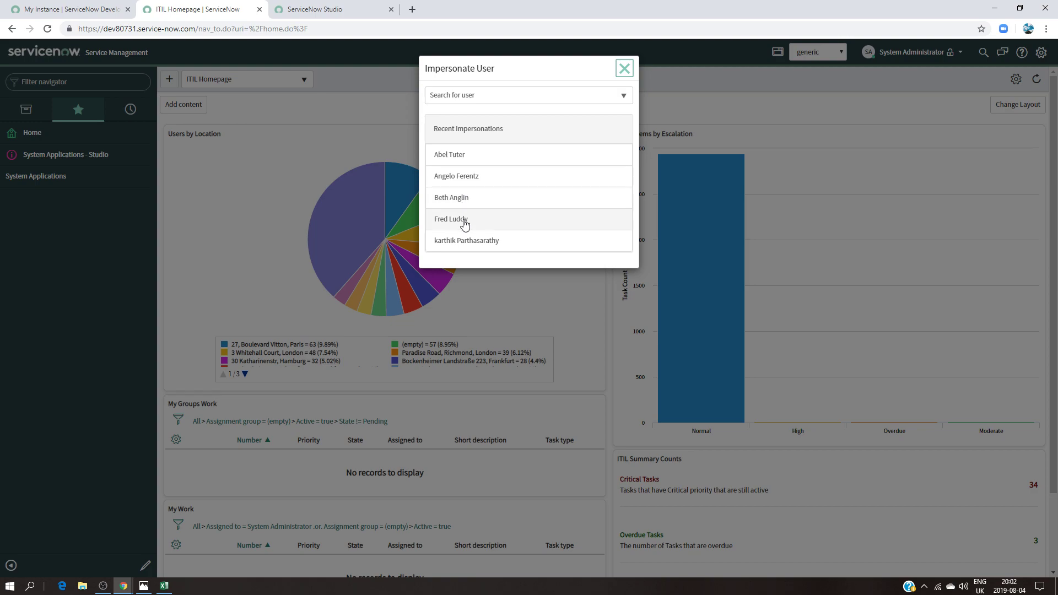
{"action": "left_click", "coordinate": [604, 220]}
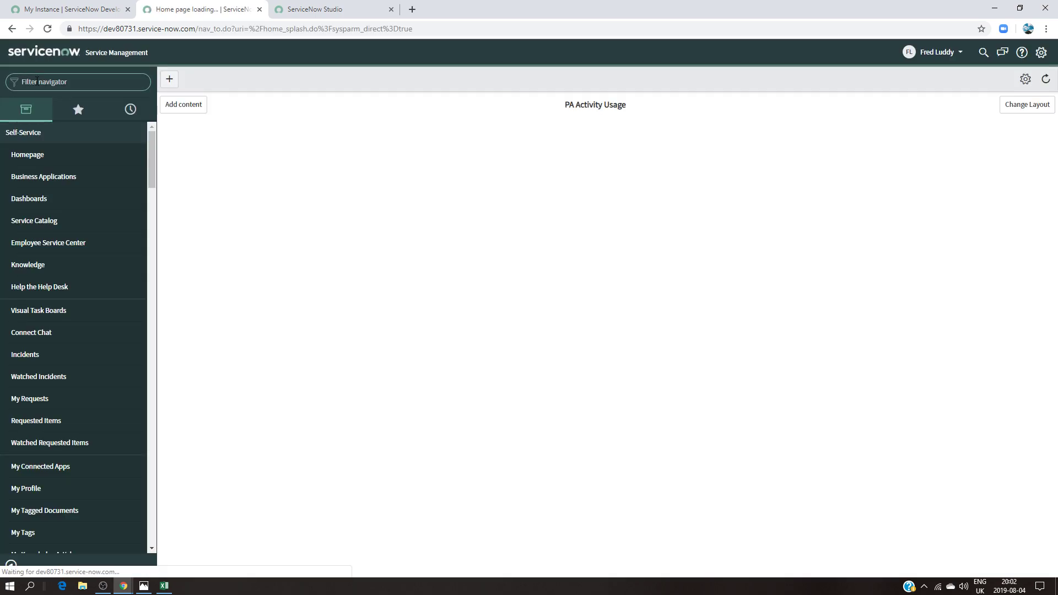
Filter the navigator for generic and open the generic table's All list to check its visible fields
{"action": "type", "text": "fre"}
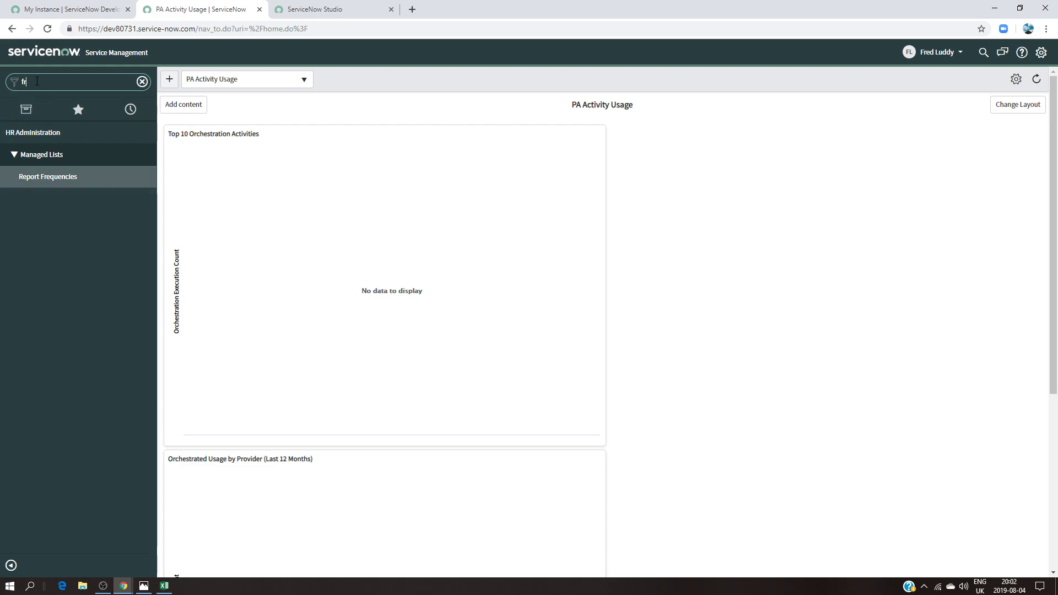
{"action": "key", "text": "BackSpace"}
{"action": "key", "text": "BackSpace"}
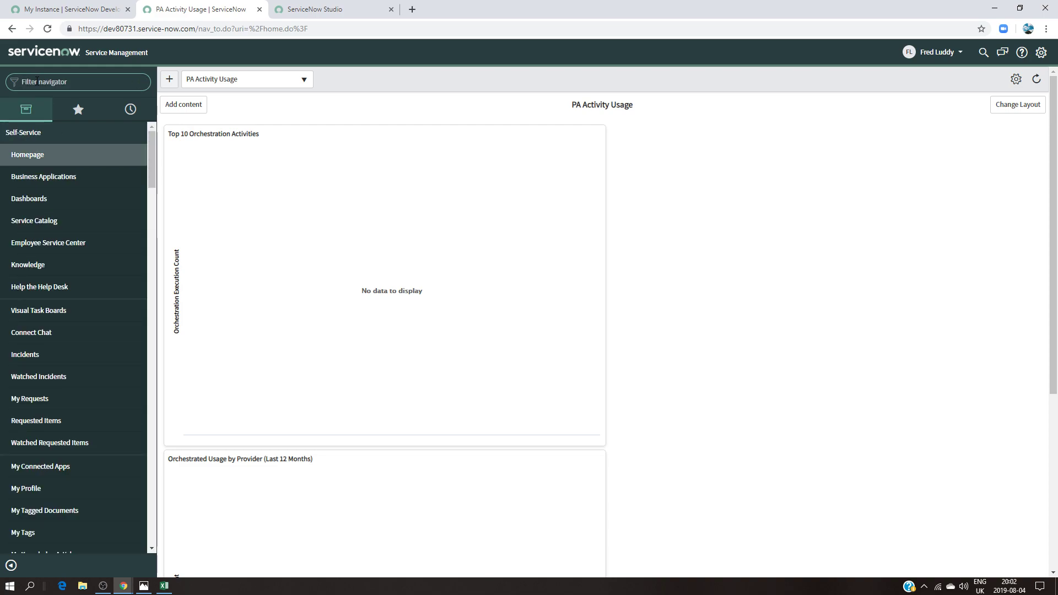
{"action": "type", "text": "gener"}
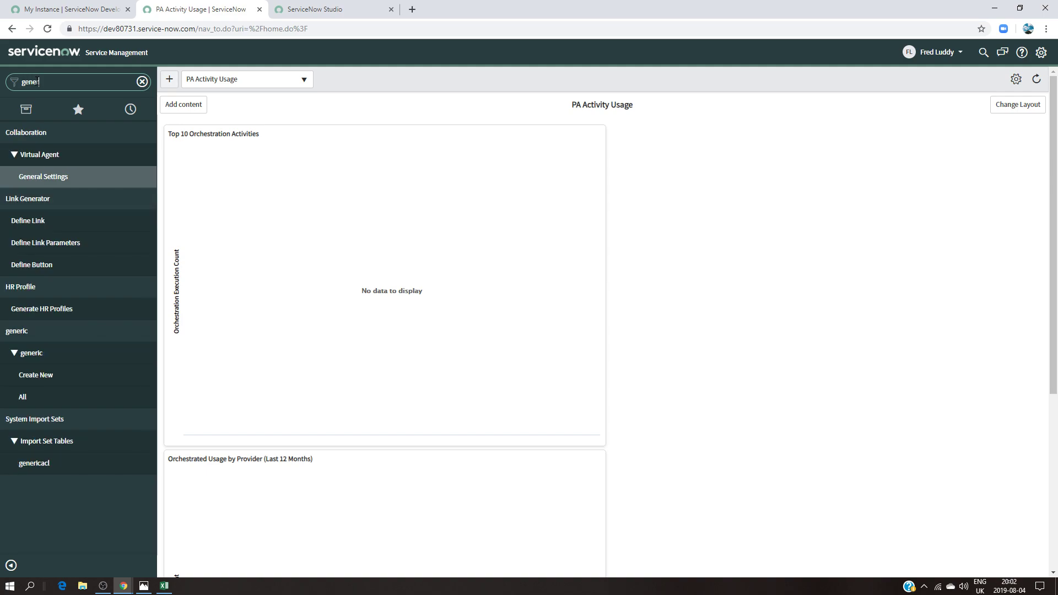
{"action": "type", "text": "ic"}
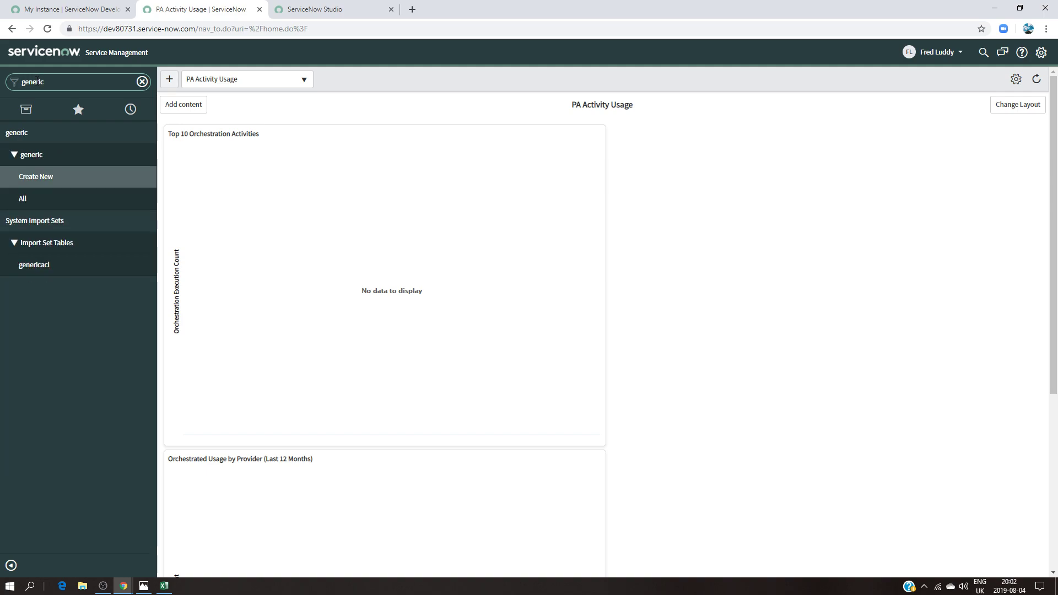
{"action": "left_click", "coordinate": [48, 203]}
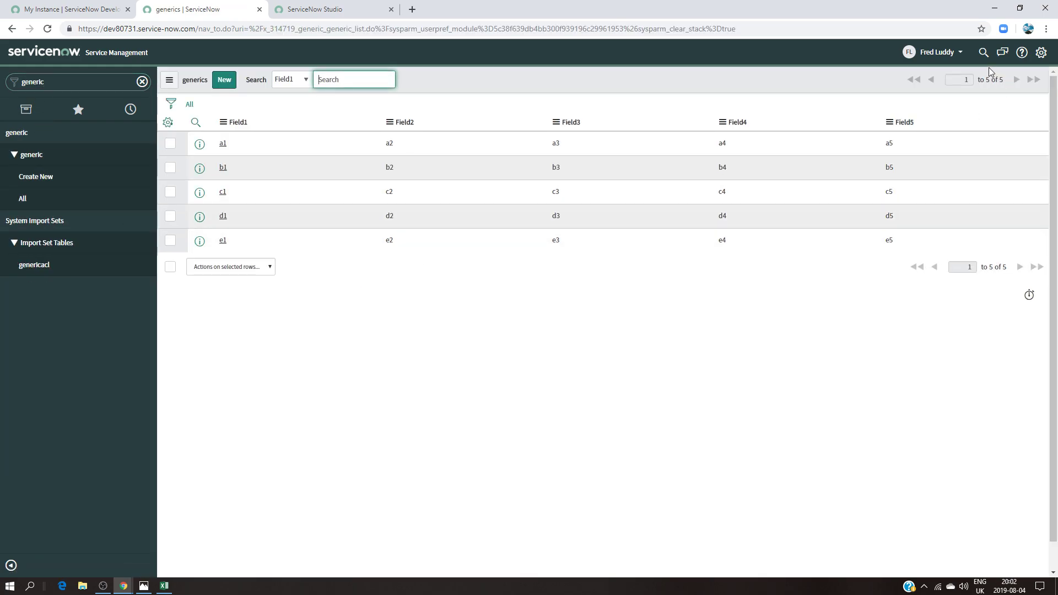
Impersonate the table_user test user, fourth among the recent impersonations, and open the generic All list to check its fields
{"action": "left_click", "coordinate": [939, 52]}
{"action": "left_click", "coordinate": [939, 99]}
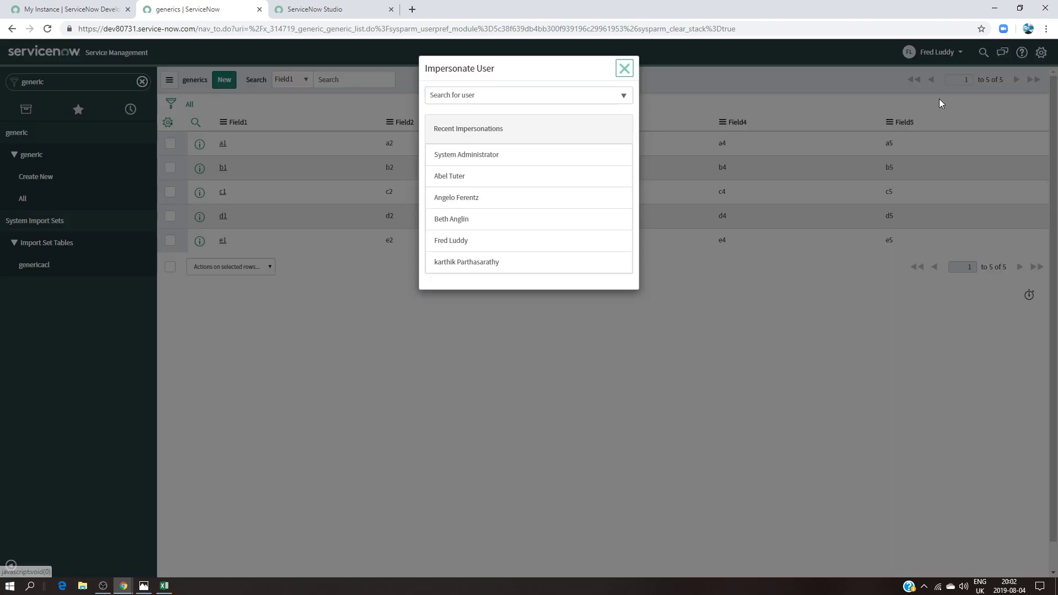
{"action": "left_click", "coordinate": [459, 223]}
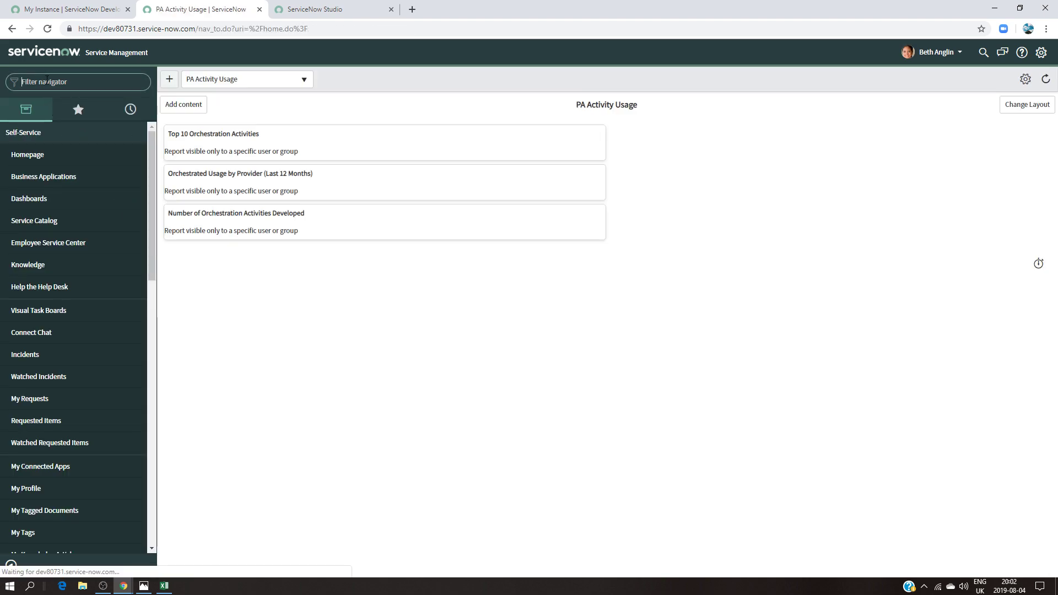
{"action": "type", "text": "generic"}
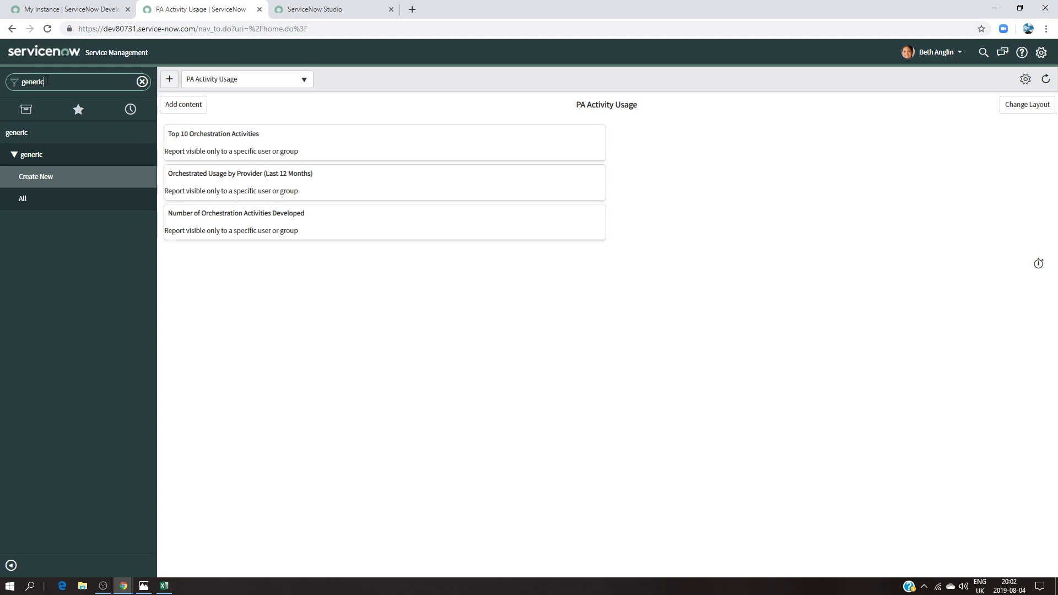
{"action": "left_click", "coordinate": [53, 195]}
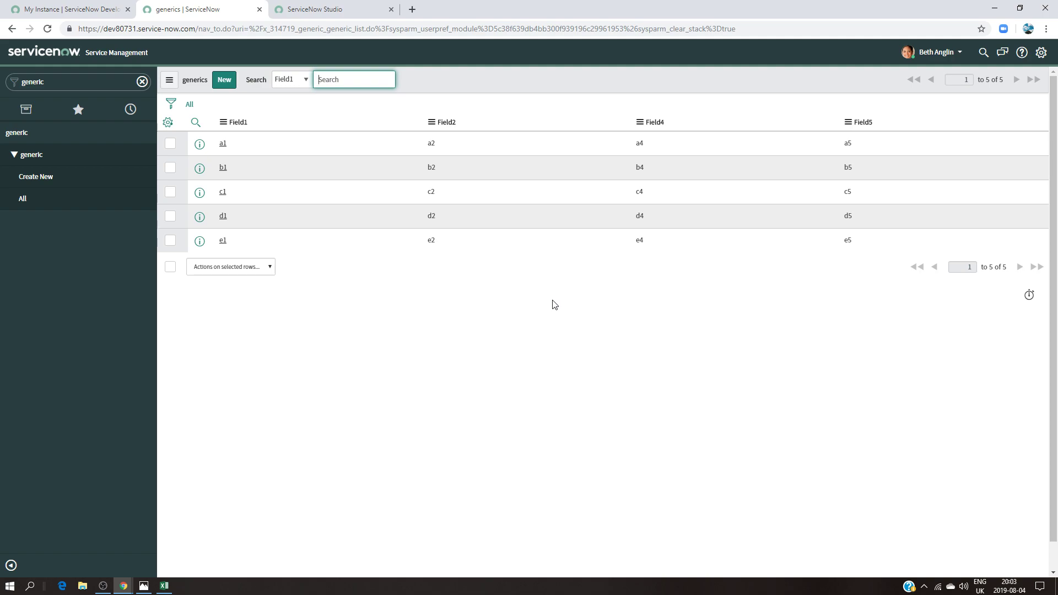
Compare the Field3 read rule in Studio with expected_result.png and open the table-level read access control
{"action": "left_click", "coordinate": [341, 7]}
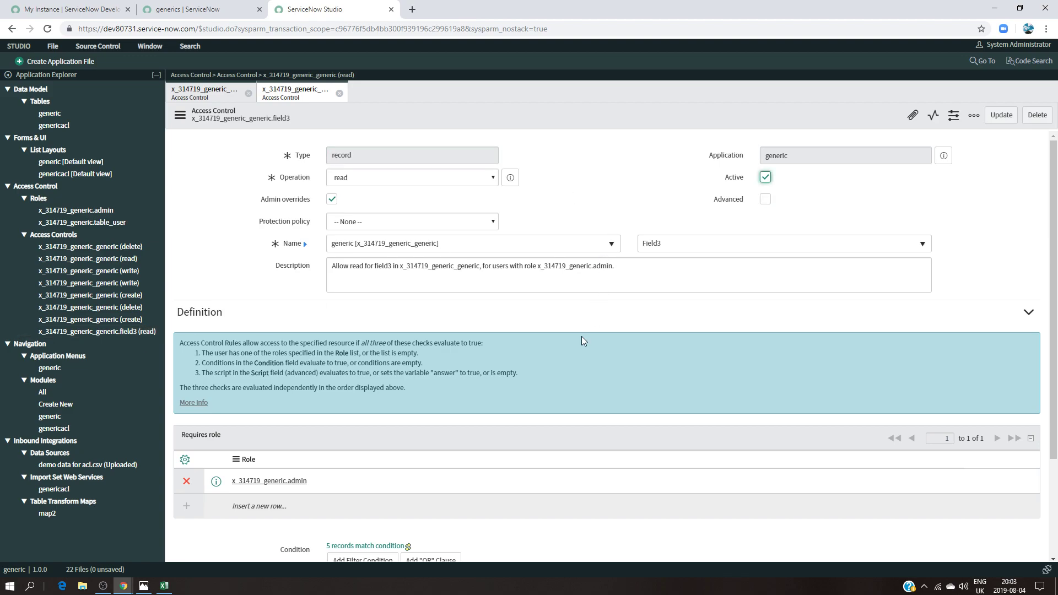
{"action": "left_click", "coordinate": [144, 585]}
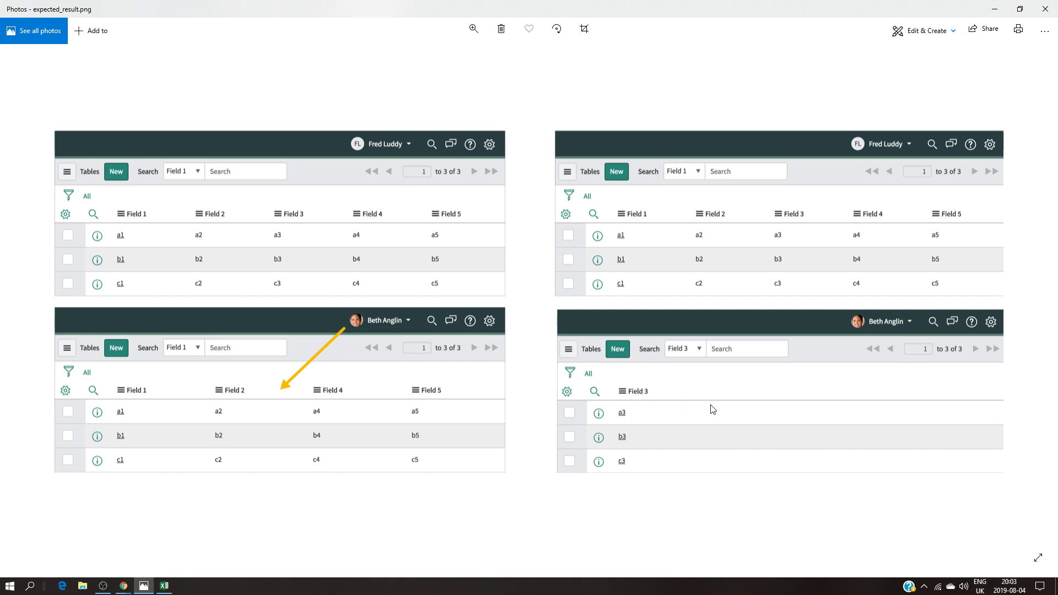
{"action": "left_click", "coordinate": [993, 9]}
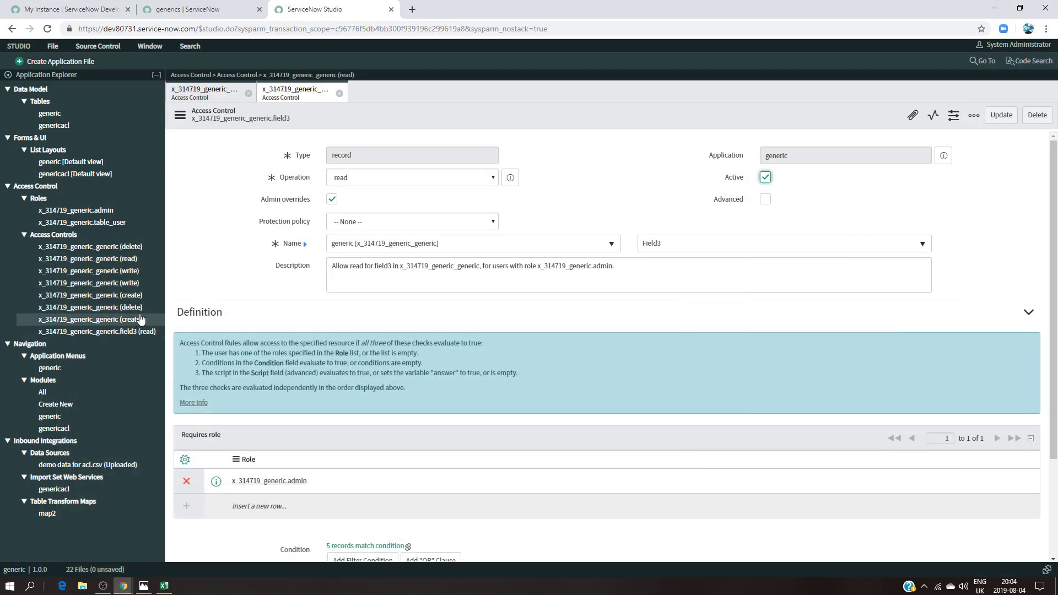
{"action": "left_click", "coordinate": [126, 261]}
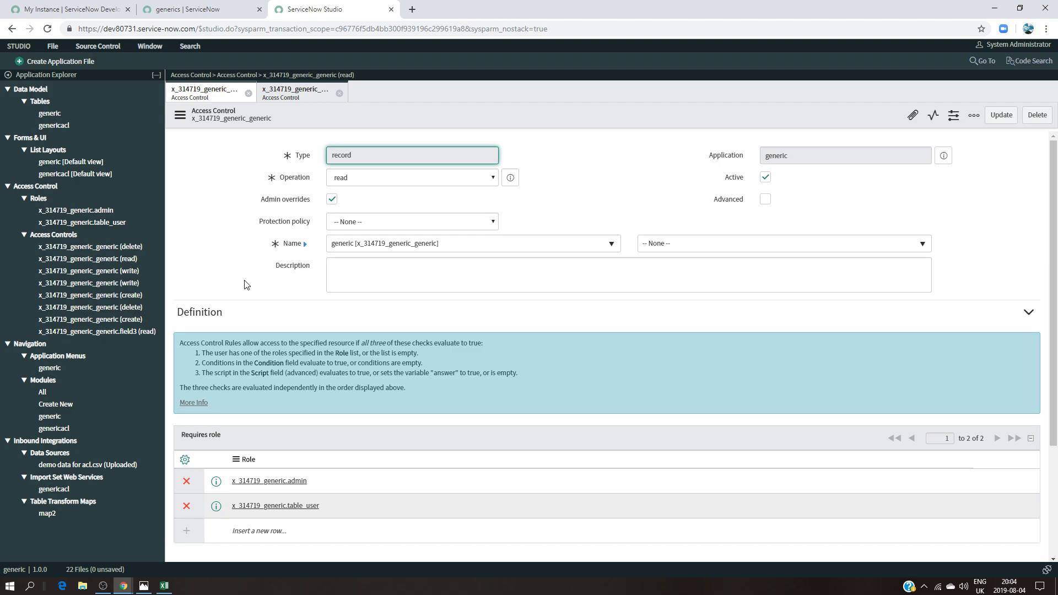
Dismiss the new application file dialog and switch the impersonation on the main instance page back to System Administrator
{"action": "left_click", "coordinate": [60, 62]}
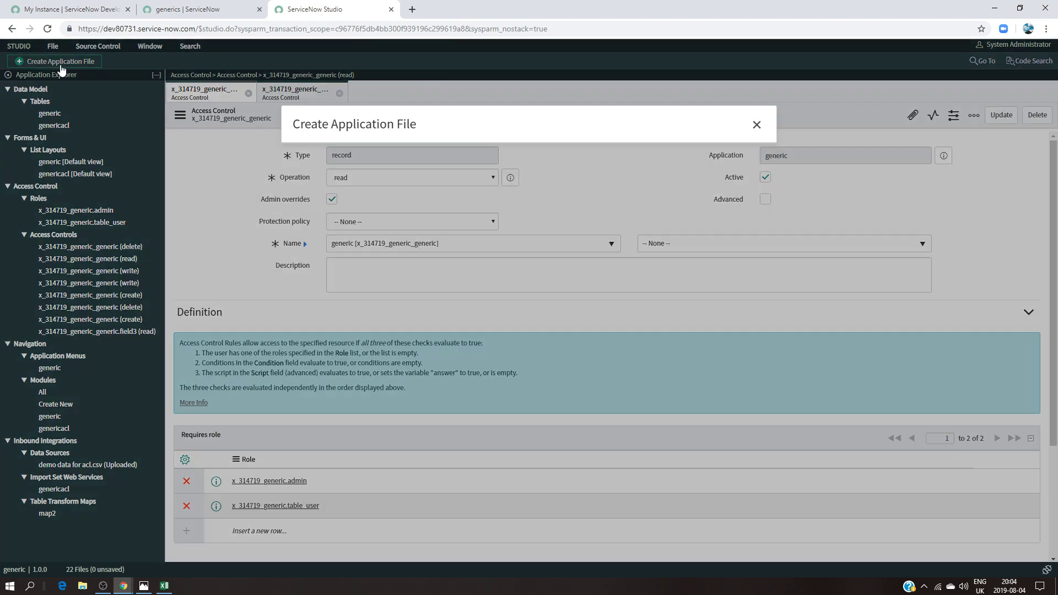
{"action": "left_click", "coordinate": [756, 124]}
{"action": "left_click", "coordinate": [209, 11]}
{"action": "left_click", "coordinate": [958, 52]}
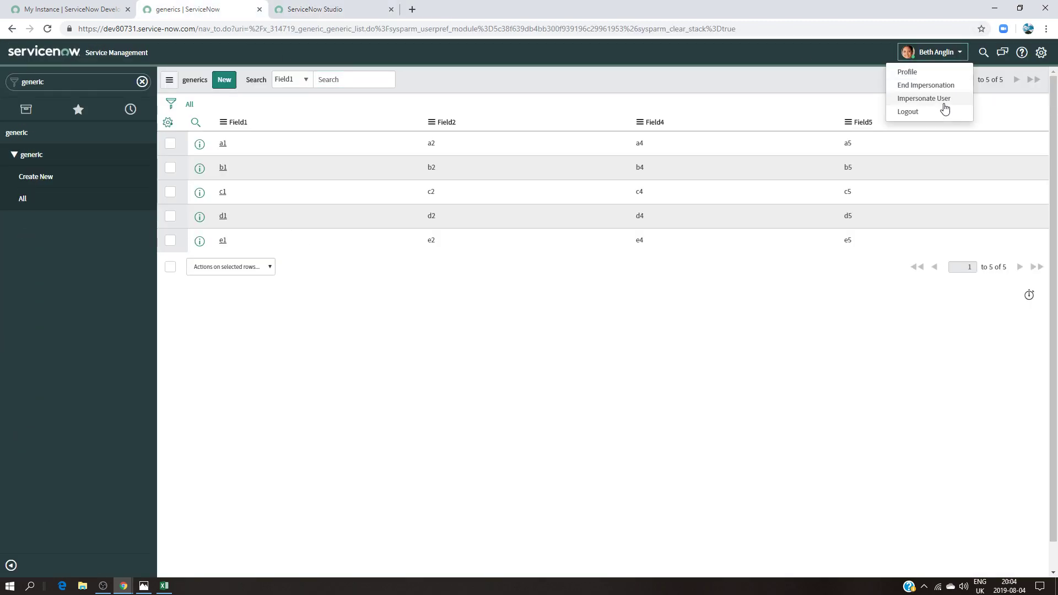
{"action": "left_click", "coordinate": [927, 101]}
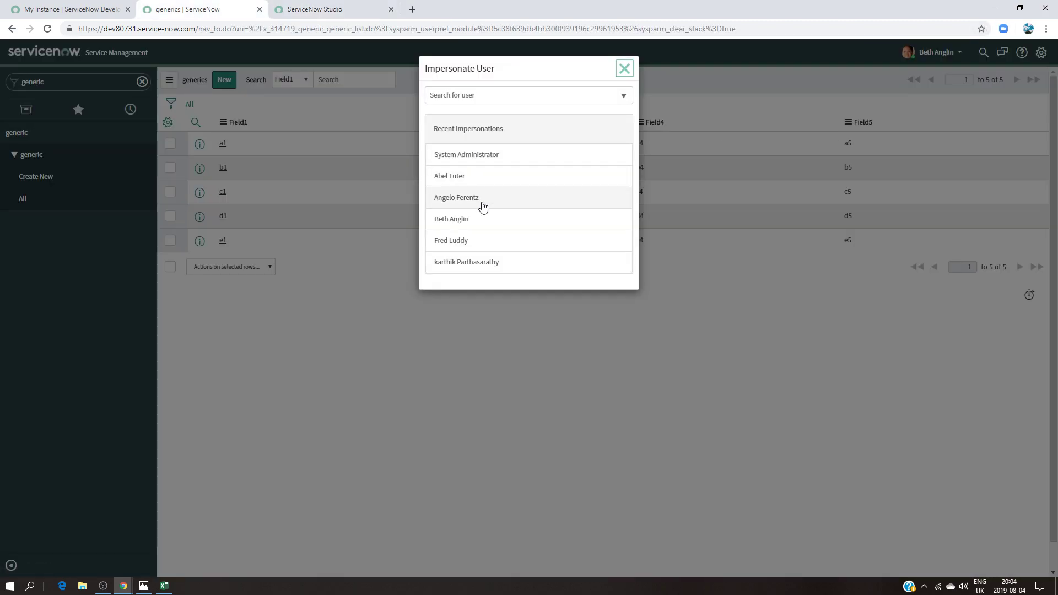
{"action": "left_click", "coordinate": [482, 157]}
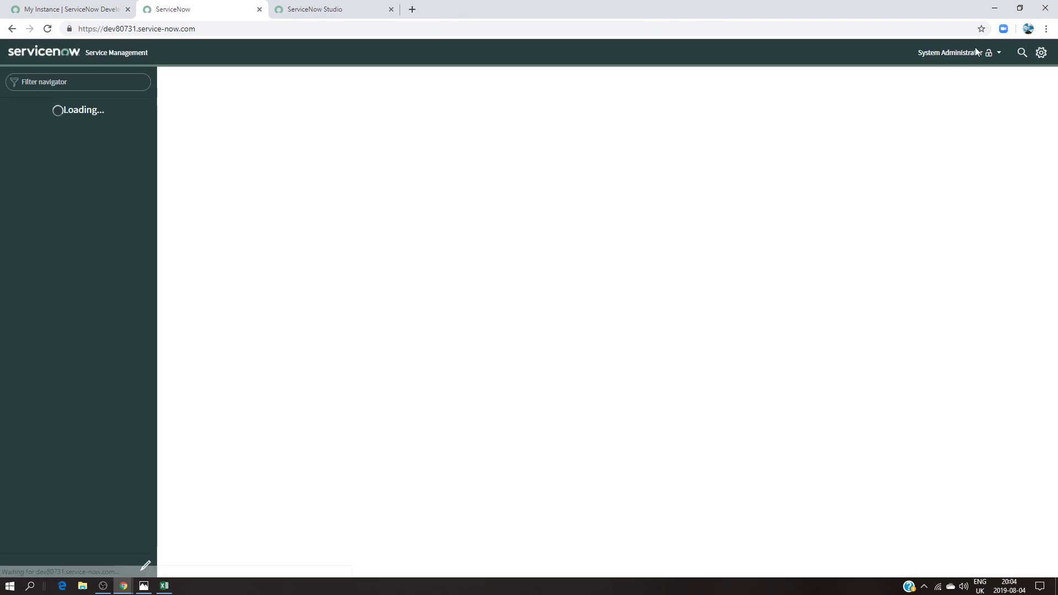
Elevate the administrator session to the security_admin role
{"action": "left_click", "coordinate": [960, 53]}
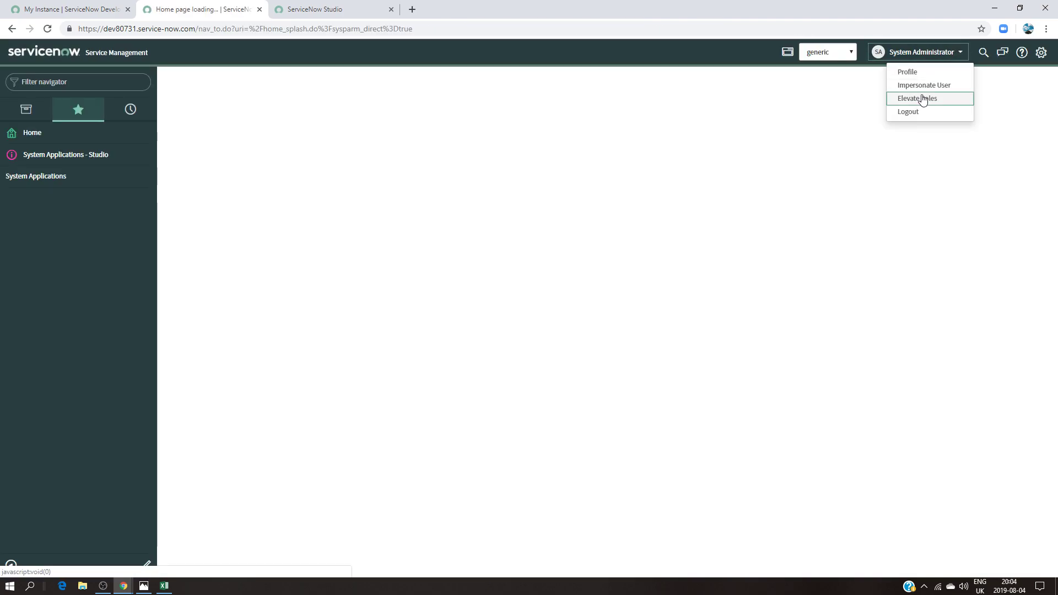
{"action": "left_click", "coordinate": [921, 99]}
{"action": "left_click", "coordinate": [428, 122]}
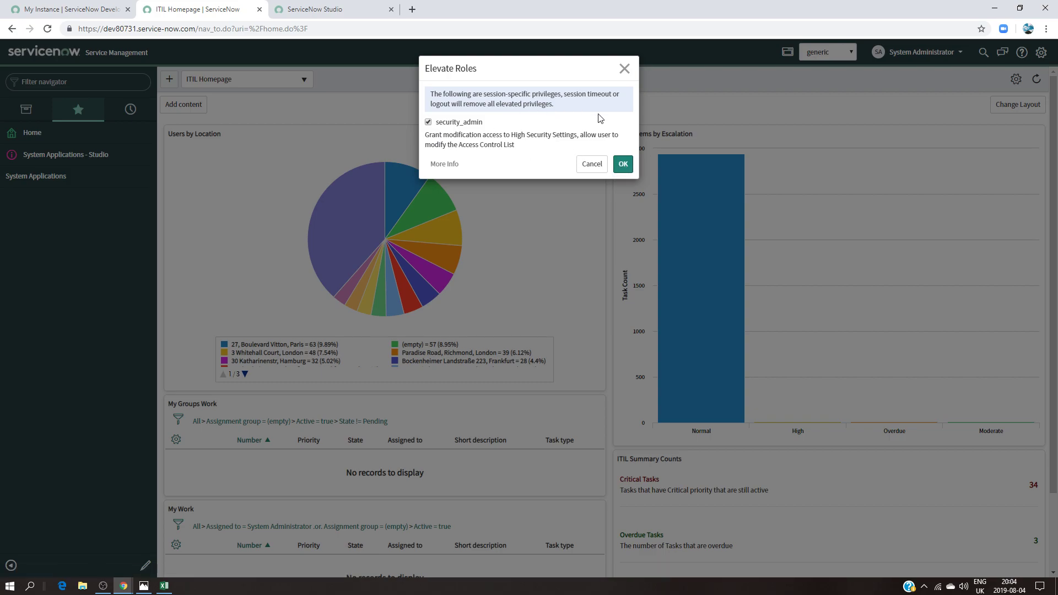
{"action": "left_click", "coordinate": [617, 164]}
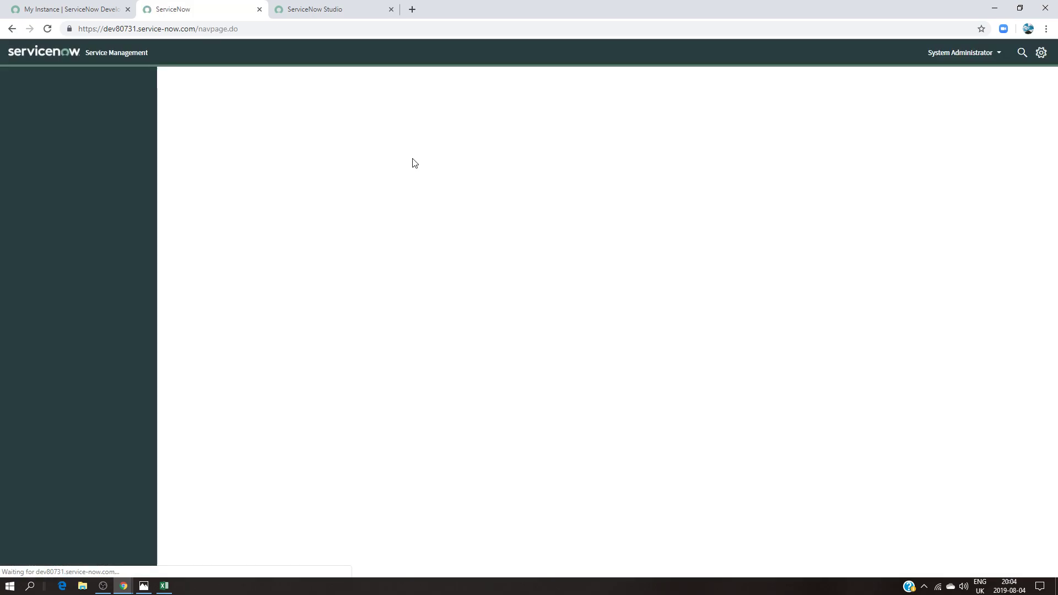
Close the current Studio session and reopen Studio with the generic application
{"action": "left_click", "coordinate": [391, 10]}
{"action": "left_click", "coordinate": [86, 156]}
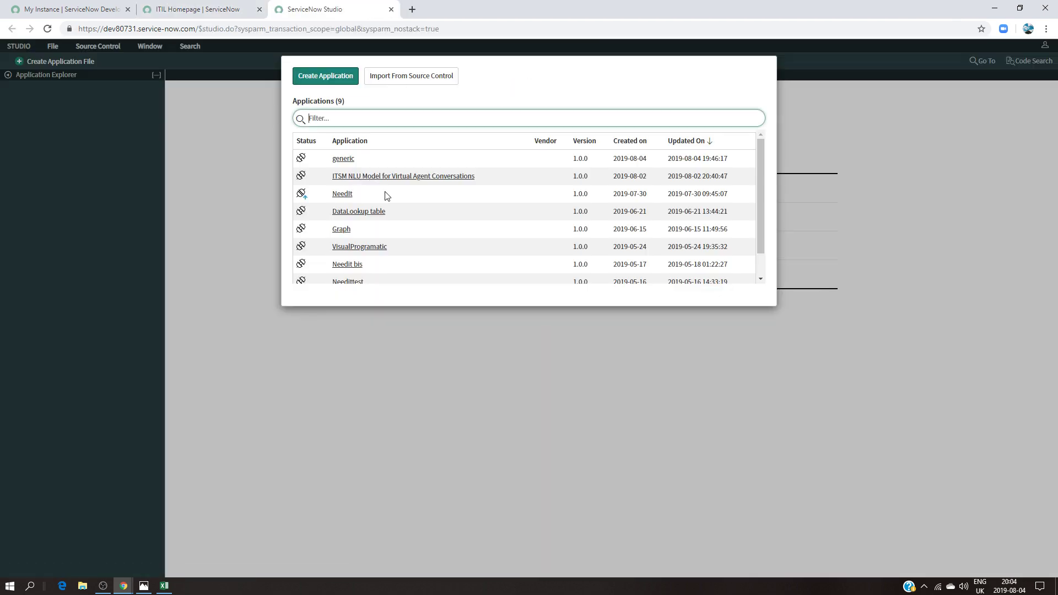
{"action": "left_click", "coordinate": [349, 160]}
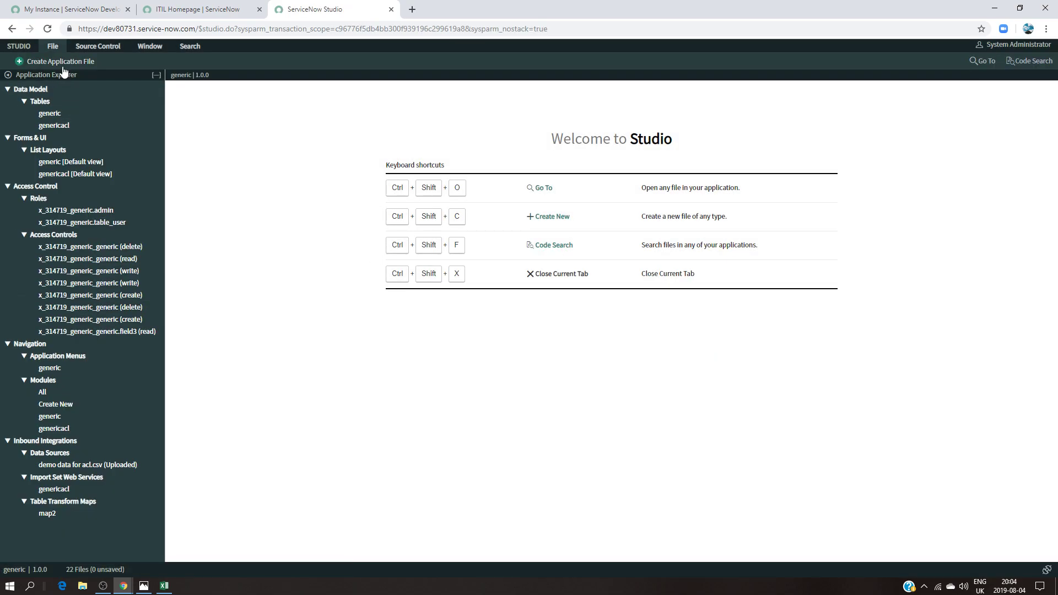
Create a new Access Control application file, filtering the file types for acc
{"action": "left_click", "coordinate": [60, 62]}
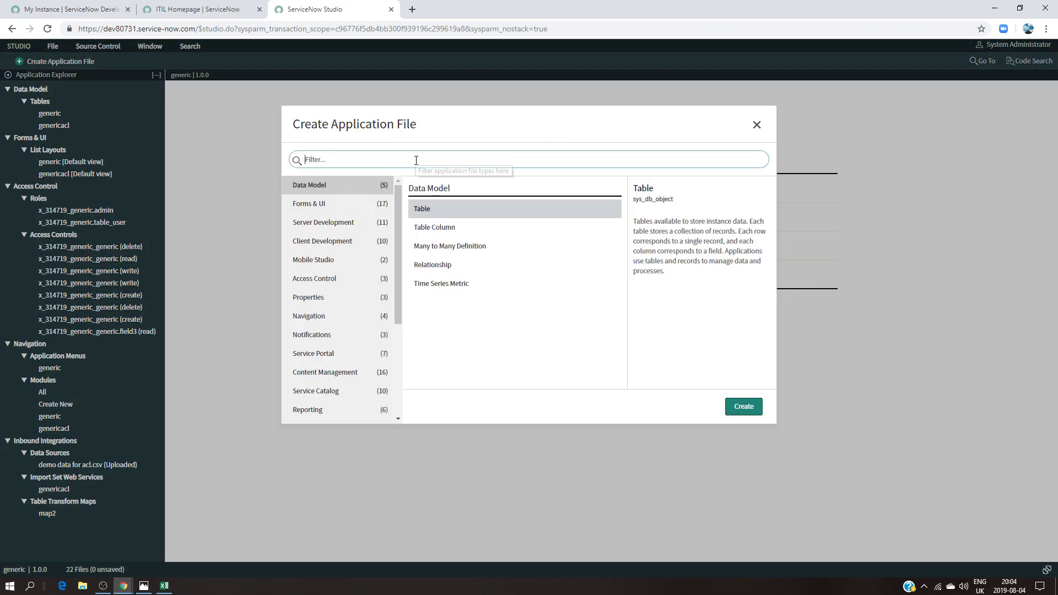
{"action": "type", "text": "acc"}
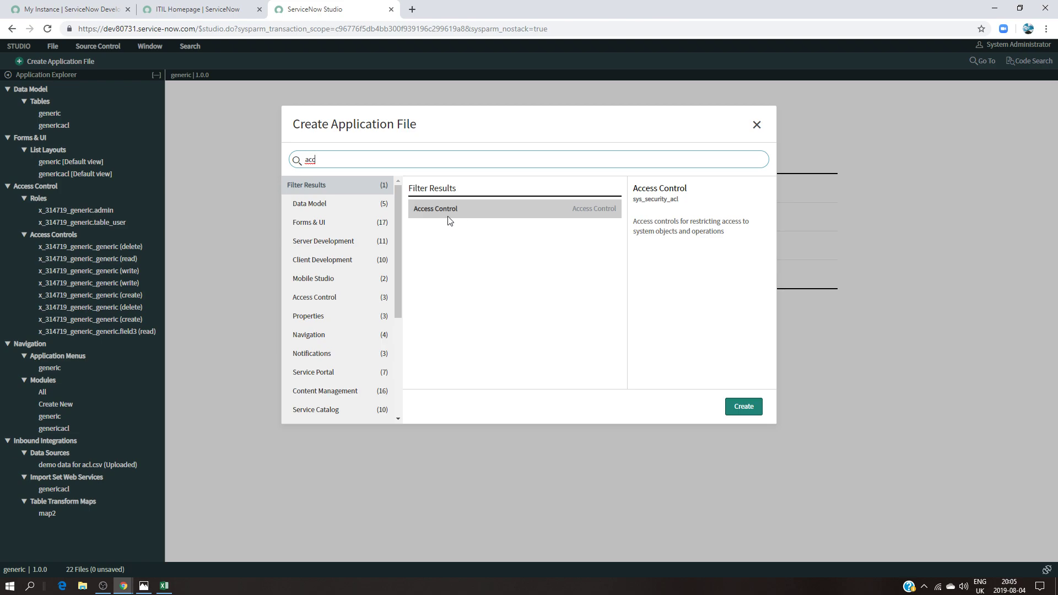
{"action": "left_click", "coordinate": [743, 406]}
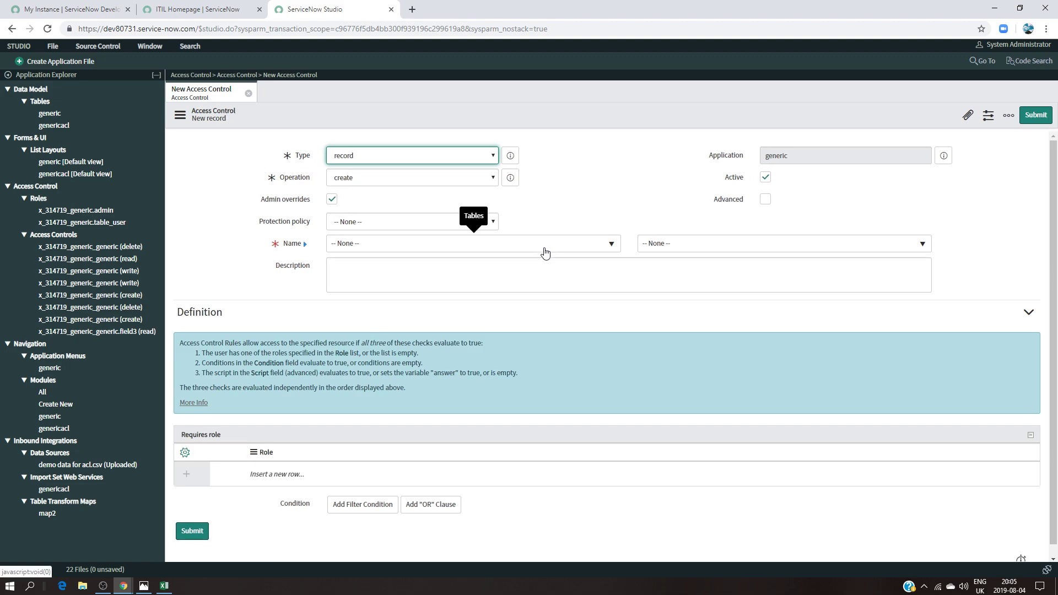
Apply the new record access control to the generic [x_314719_generic_generic] table with the wildcard * covering all its fields
{"action": "left_click", "coordinate": [587, 250]}
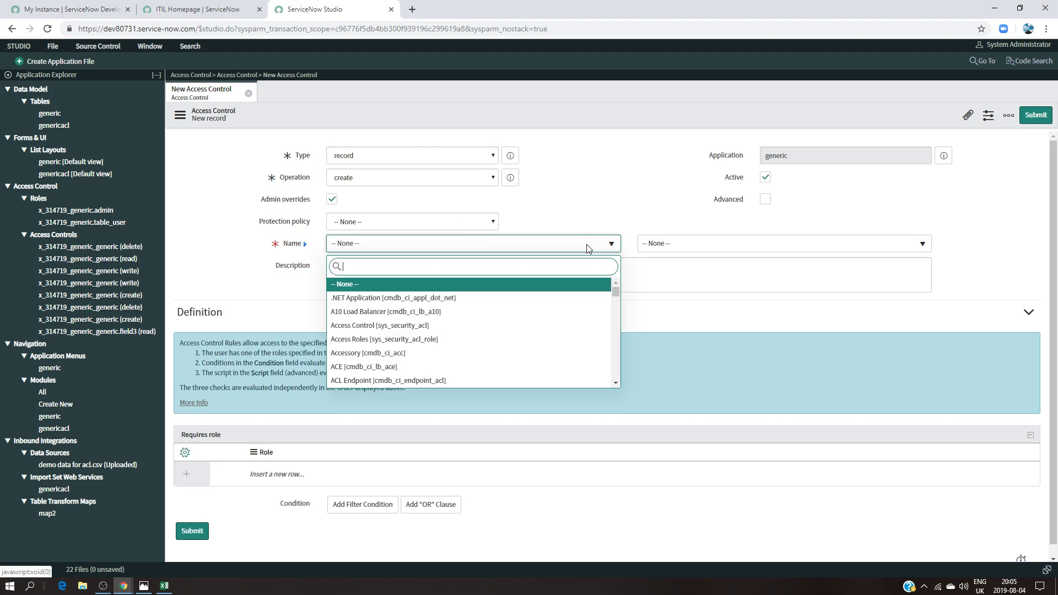
{"action": "type", "text": "generic"}
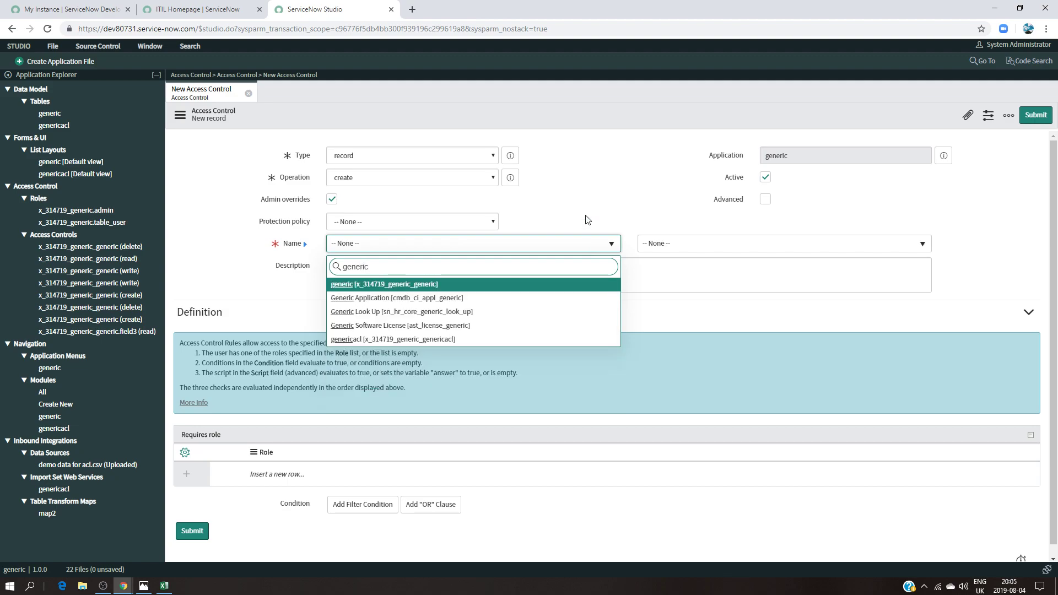
{"action": "left_click", "coordinate": [427, 284]}
{"action": "left_click", "coordinate": [740, 250]}
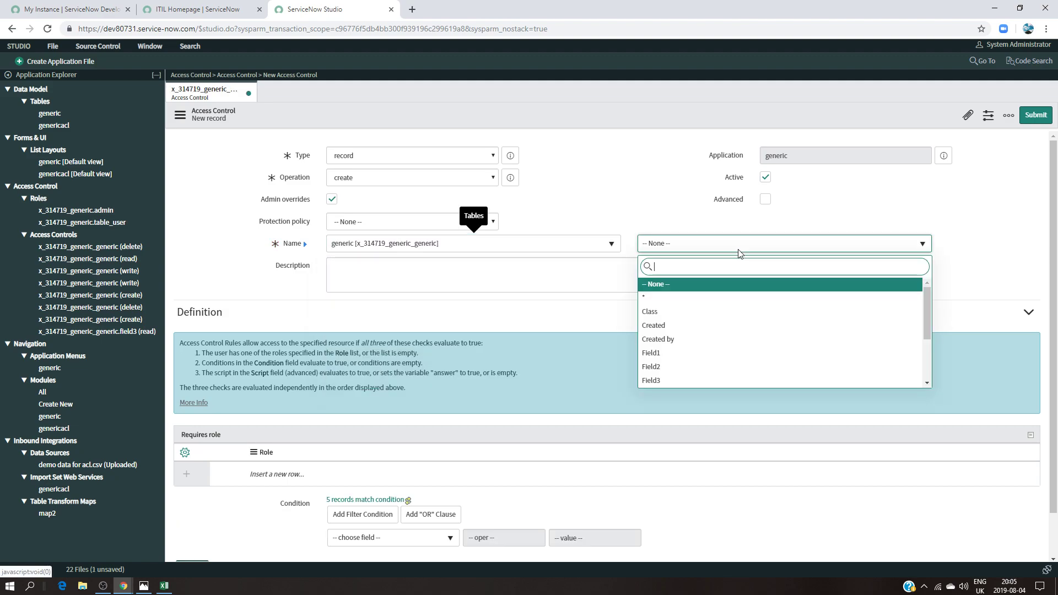
{"action": "left_click", "coordinate": [680, 298]}
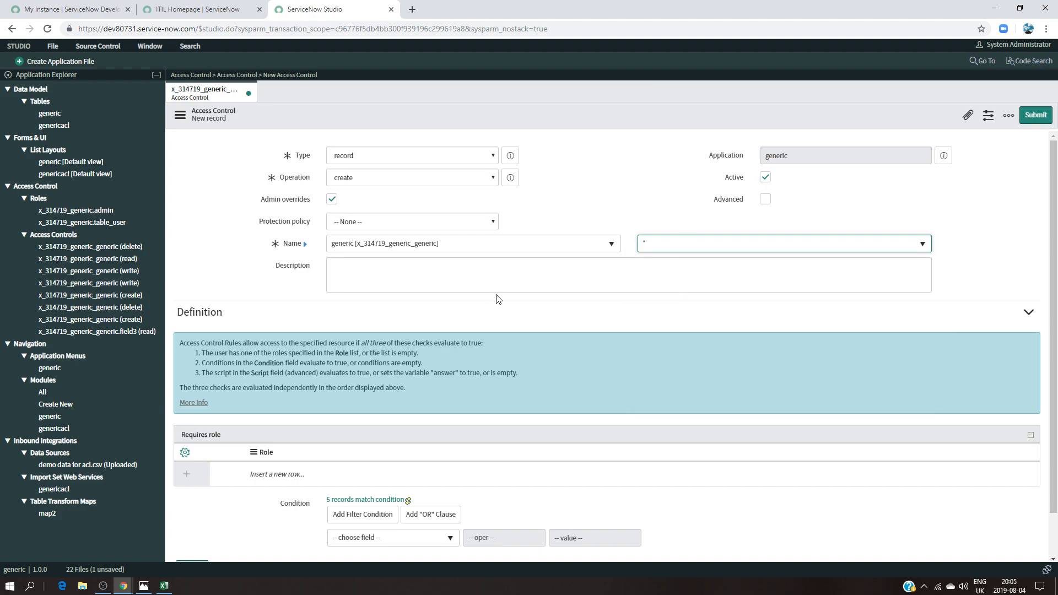
{"action": "scroll", "coordinate": [497, 298], "scroll_direction": "down", "scroll_amount": 1}
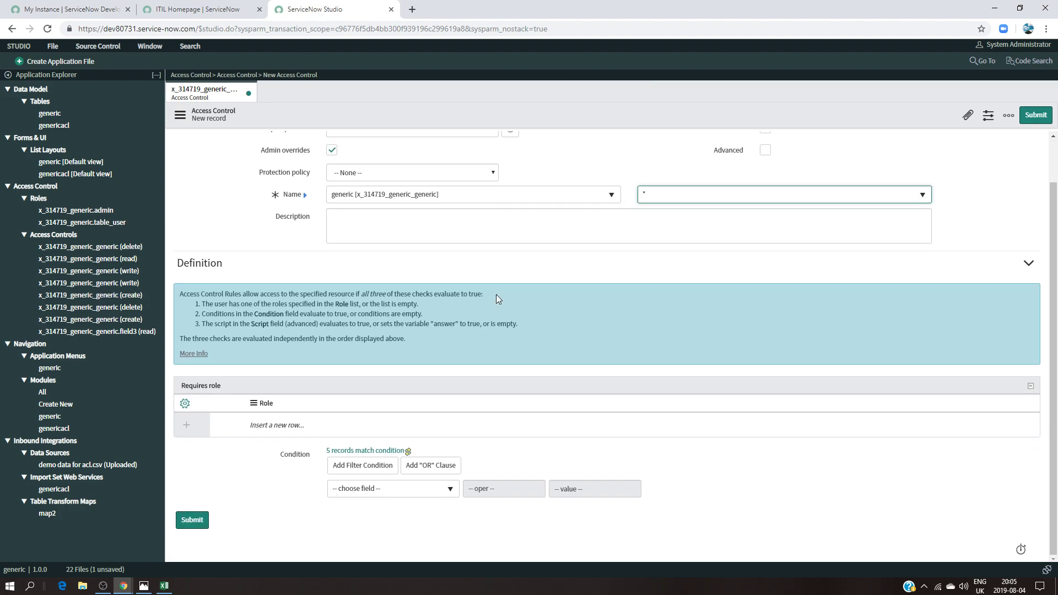
{"action": "scroll", "coordinate": [497, 300], "scroll_direction": "up", "scroll_amount": 1}
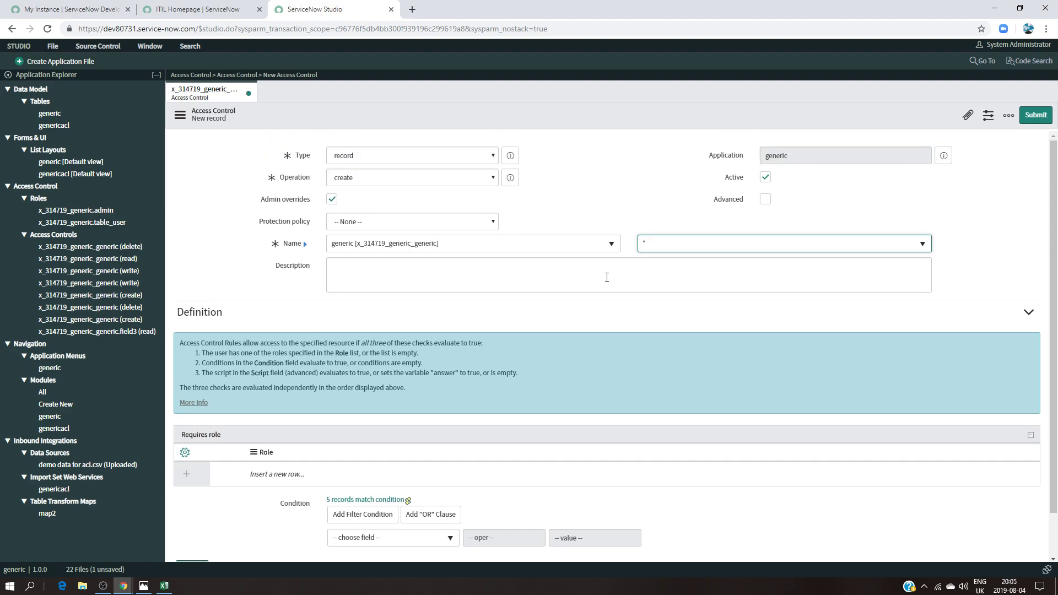
{"action": "left_click", "coordinate": [649, 248]}
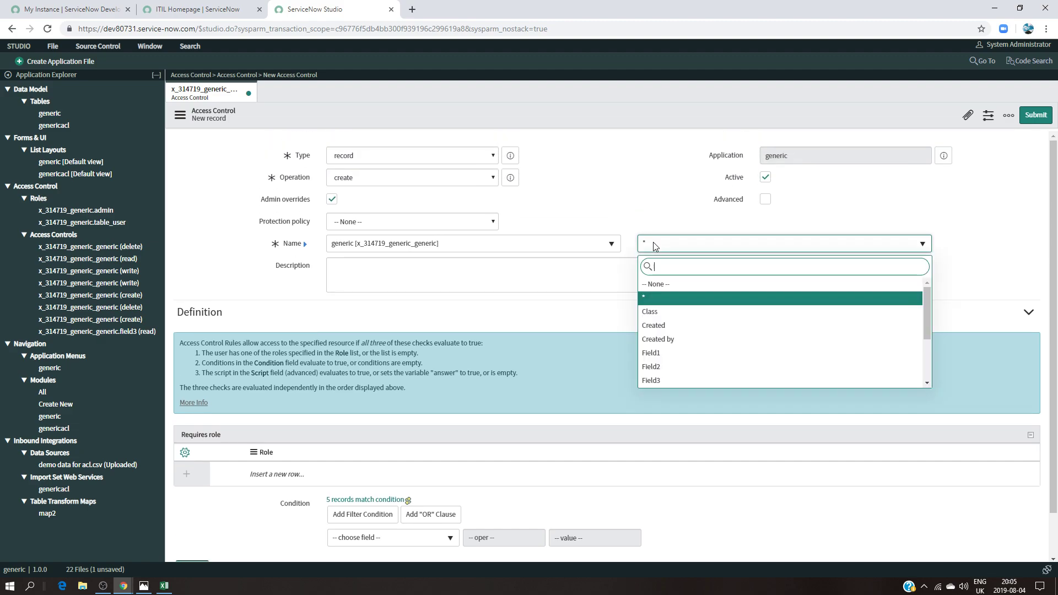
{"action": "left_click", "coordinate": [668, 381]}
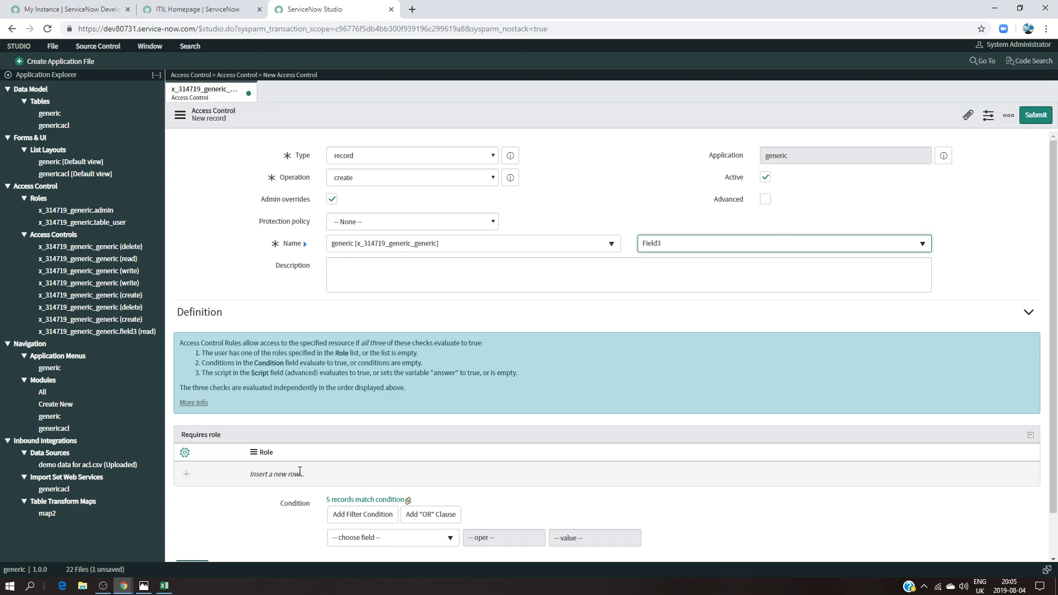
{"action": "left_click", "coordinate": [671, 246]}
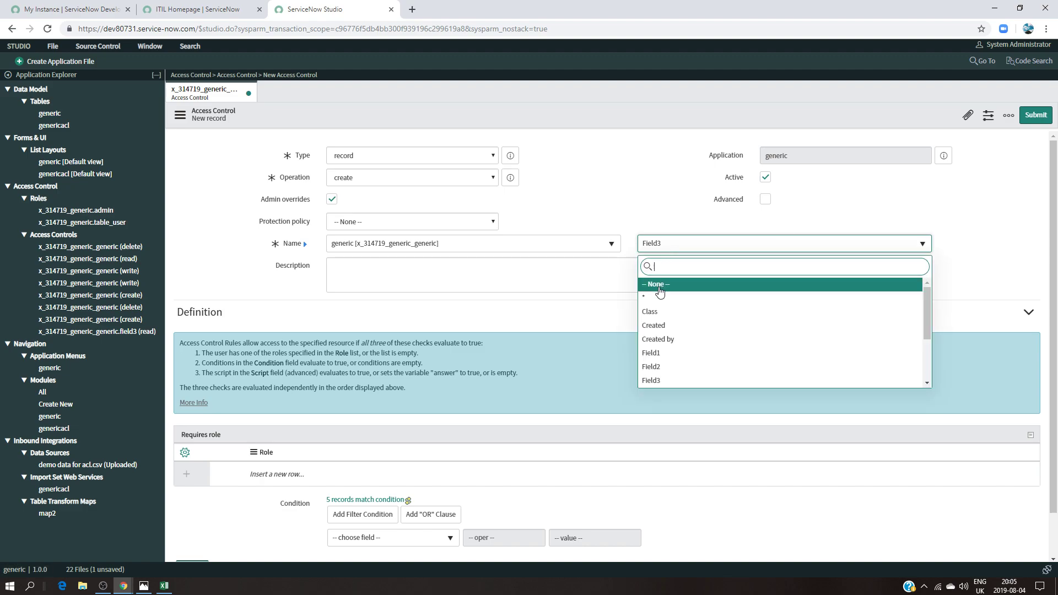
{"action": "left_click", "coordinate": [659, 305]}
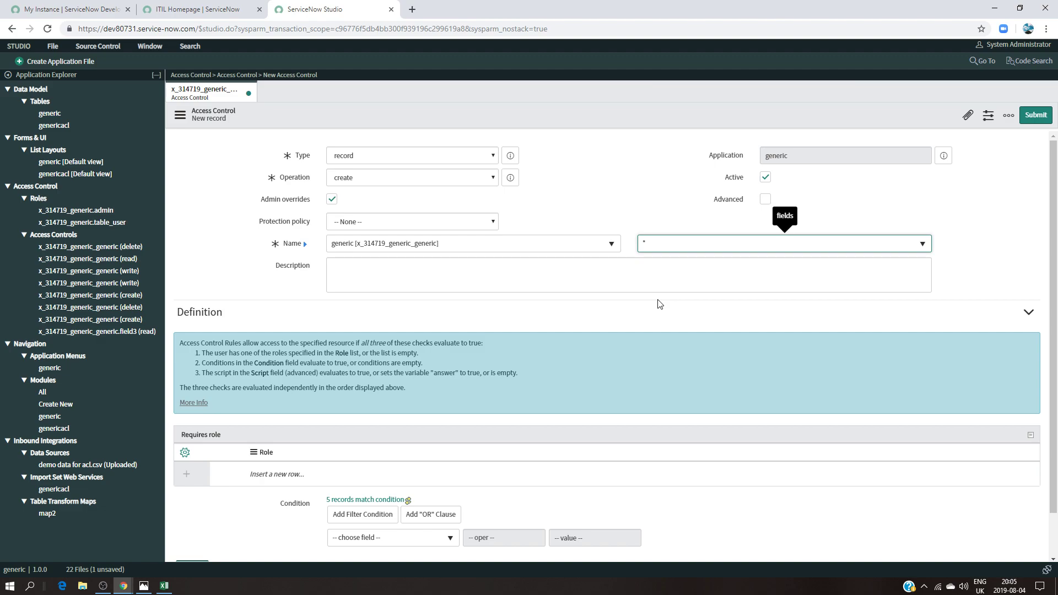
Require the x_314719_generic.admin role for the access control, then submit it and accept the security rule verification
{"action": "double_click", "coordinate": [300, 474]}
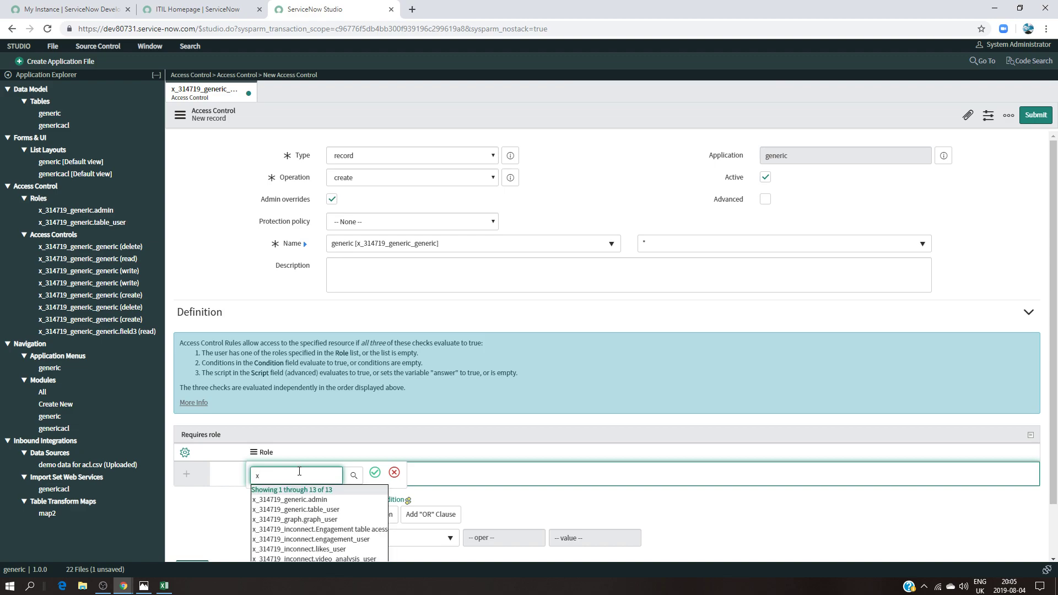
{"action": "left_click", "coordinate": [308, 499]}
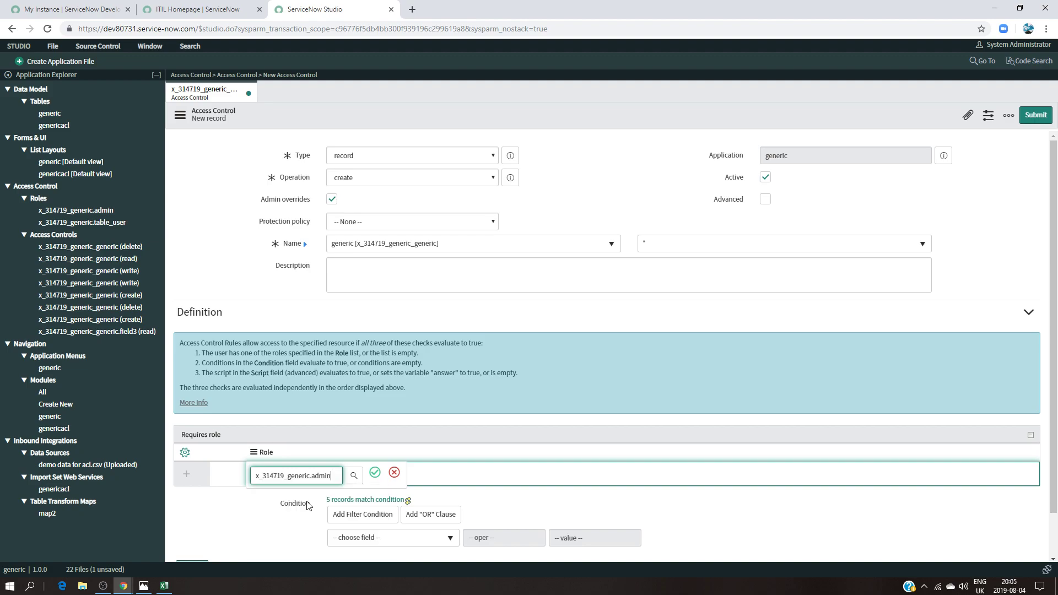
{"action": "left_click", "coordinate": [375, 472]}
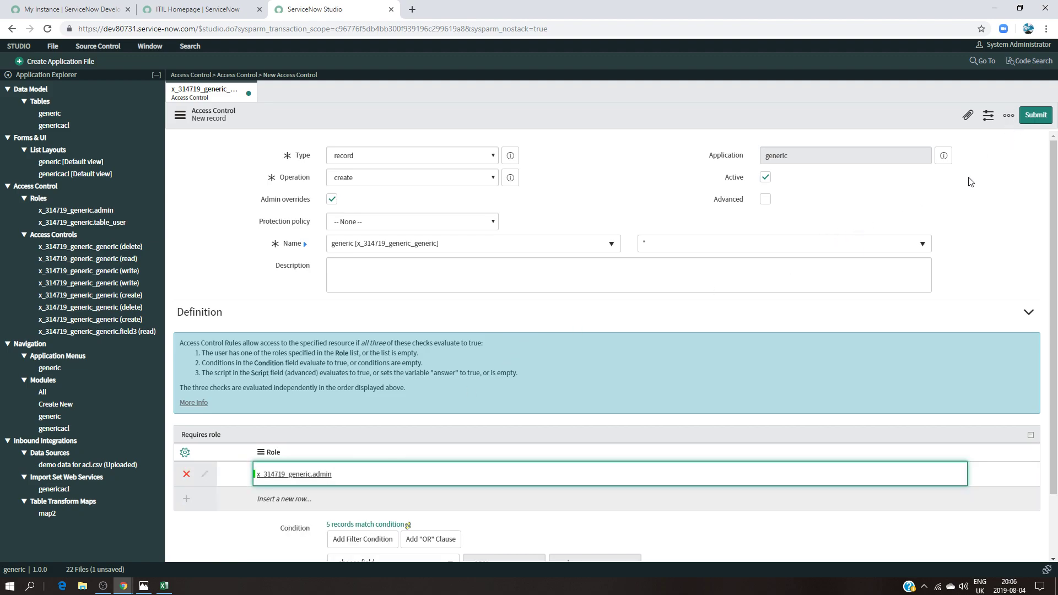
{"action": "left_click", "coordinate": [1035, 114]}
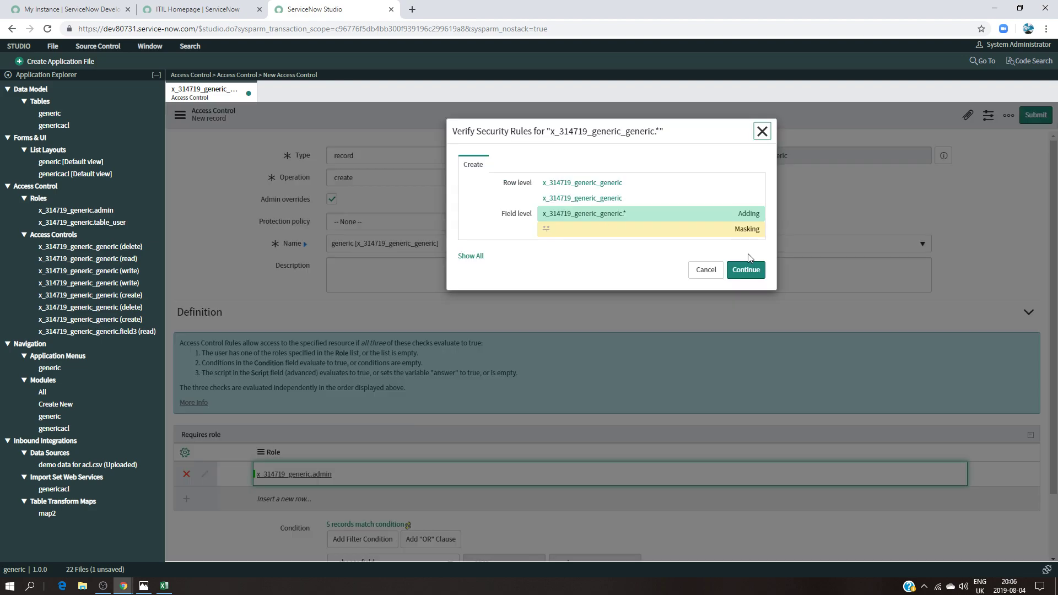
{"action": "left_click", "coordinate": [746, 270]}
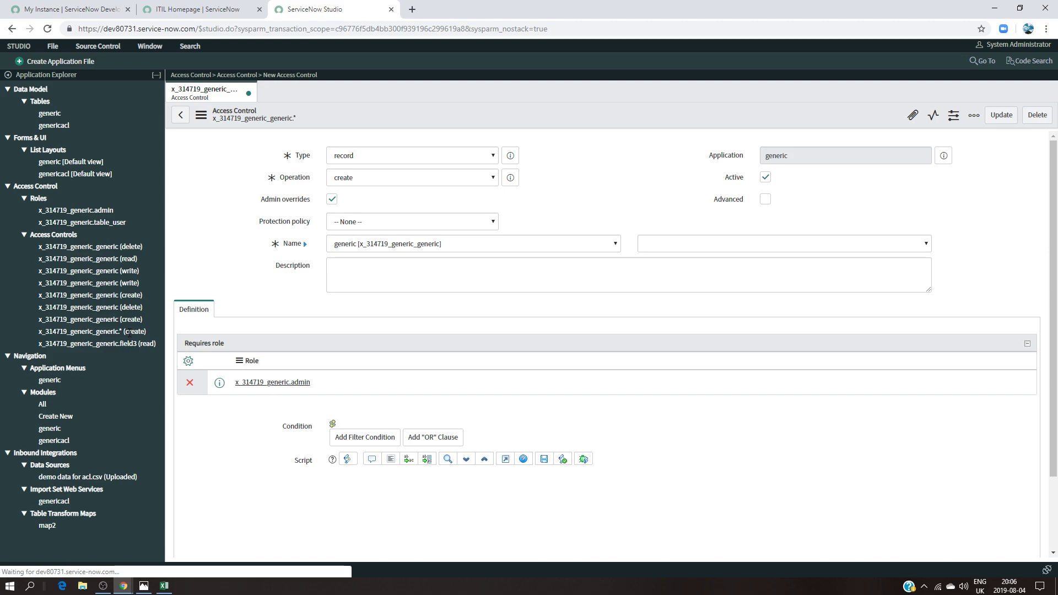
Set the wildcard access control's operation to read and save the update, accepting the security rule verification
{"action": "left_click", "coordinate": [412, 178]}
{"action": "left_click", "coordinate": [385, 218]}
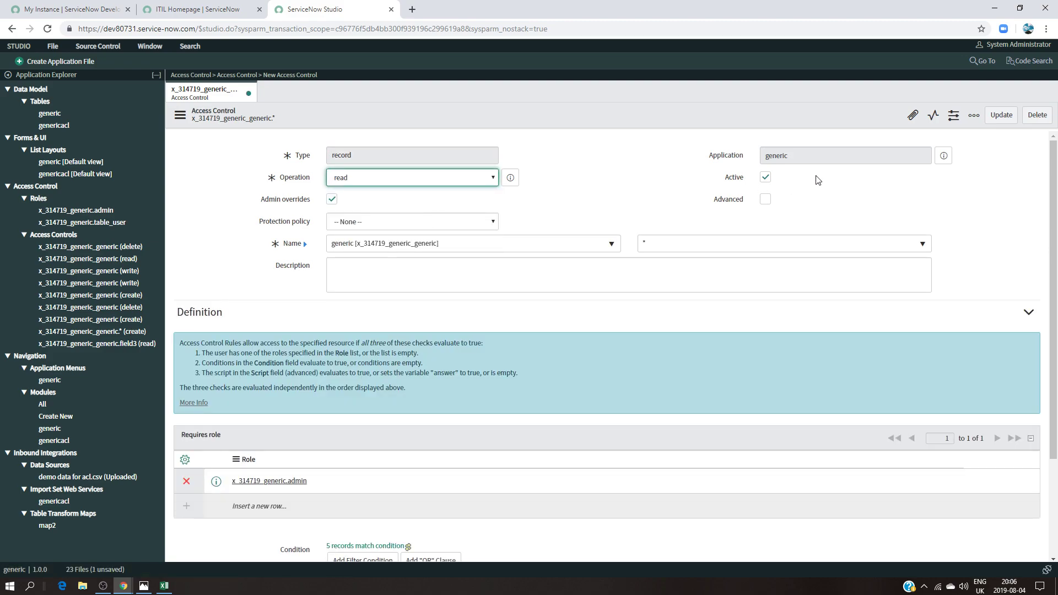
{"action": "left_click", "coordinate": [1001, 114]}
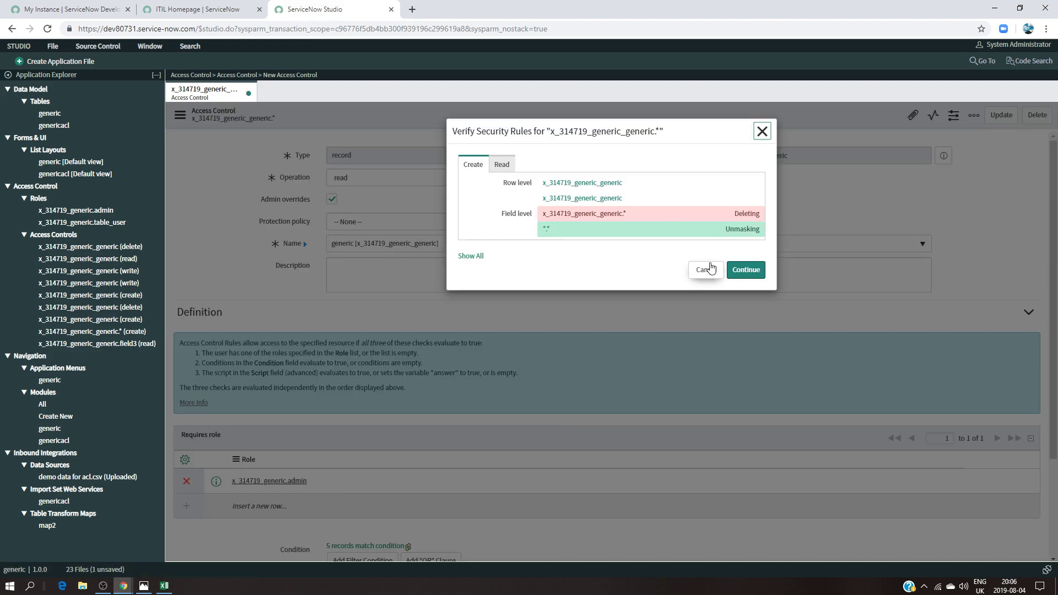
{"action": "left_click", "coordinate": [745, 270]}
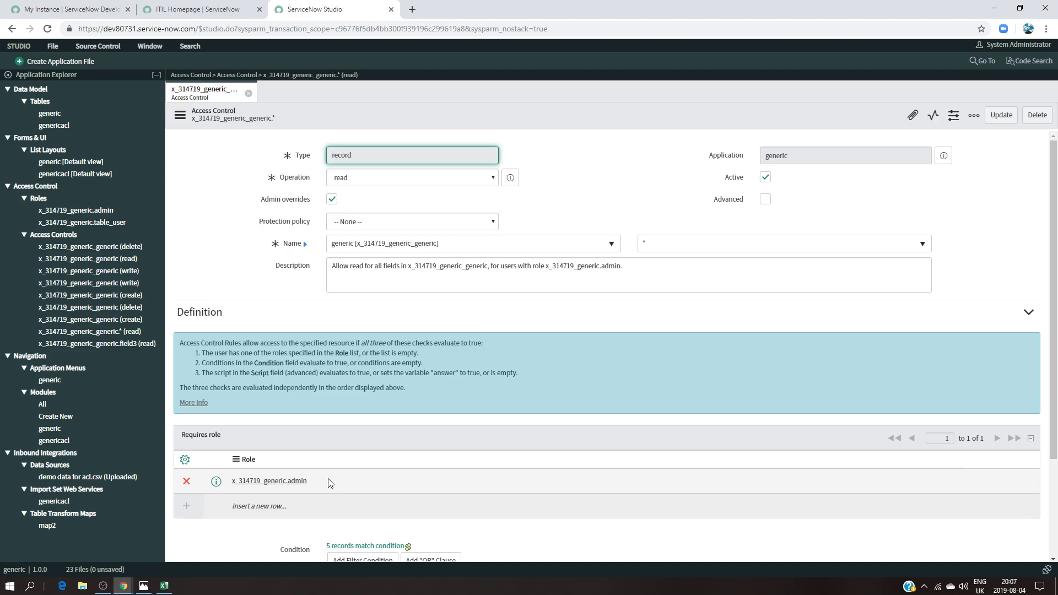
Deactivate the Field3 read access control on the generic table and save the update, accepting the security rule verification
{"action": "left_click", "coordinate": [109, 347]}
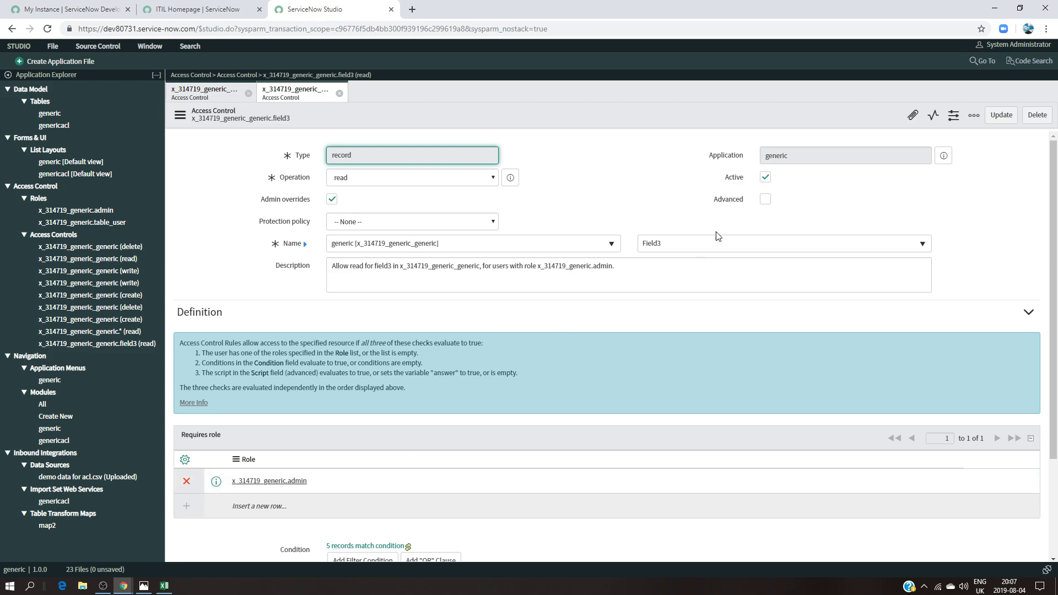
{"action": "left_click", "coordinate": [765, 177]}
{"action": "left_click", "coordinate": [999, 114]}
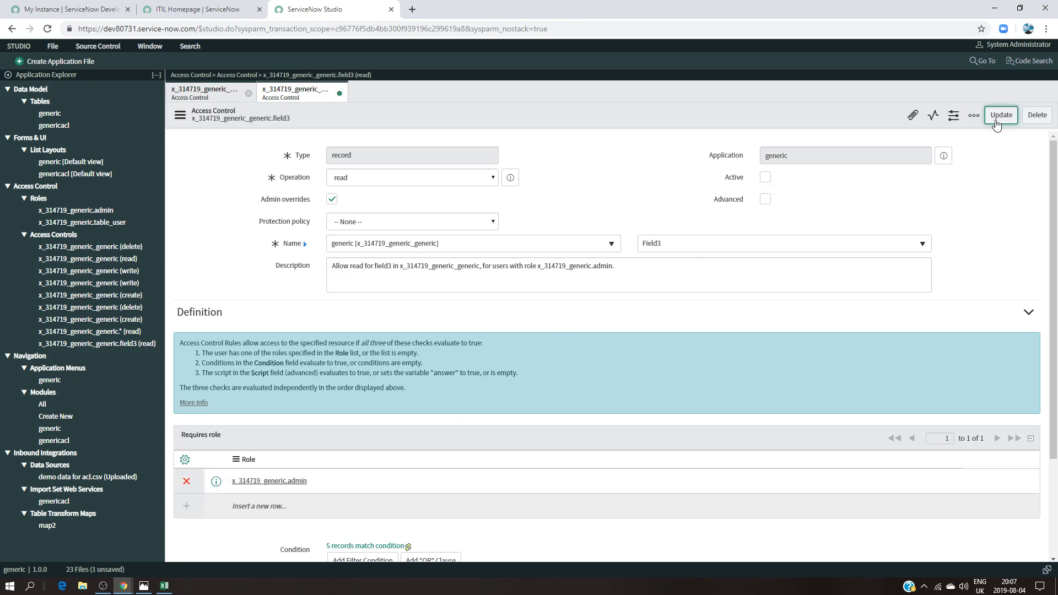
{"action": "left_click", "coordinate": [741, 251]}
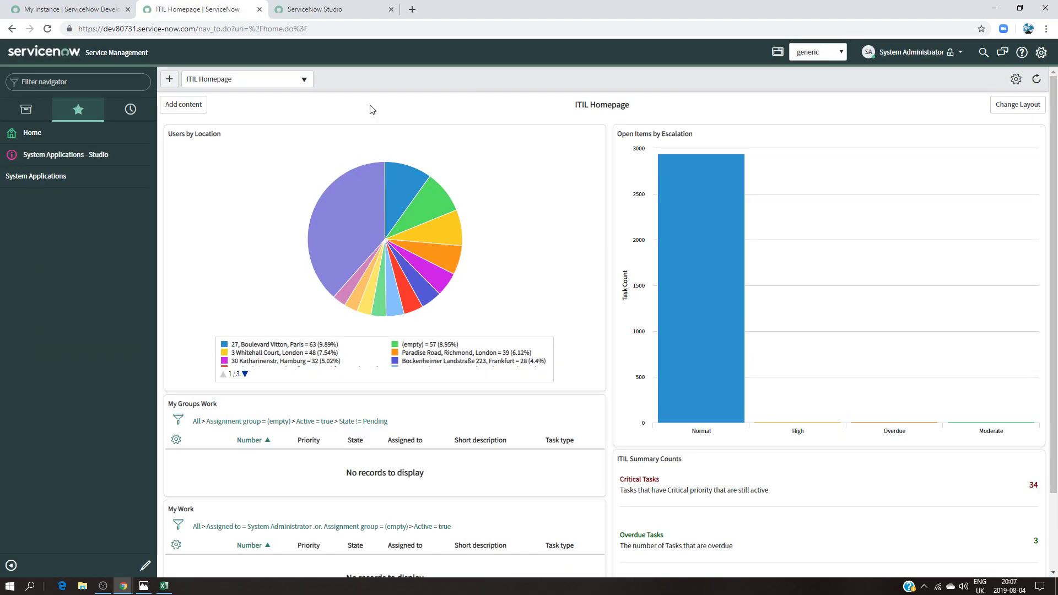
Review the wildcard read access control on the generic table in Studio
{"action": "left_click", "coordinate": [959, 52]}
{"action": "left_click", "coordinate": [300, 10]}
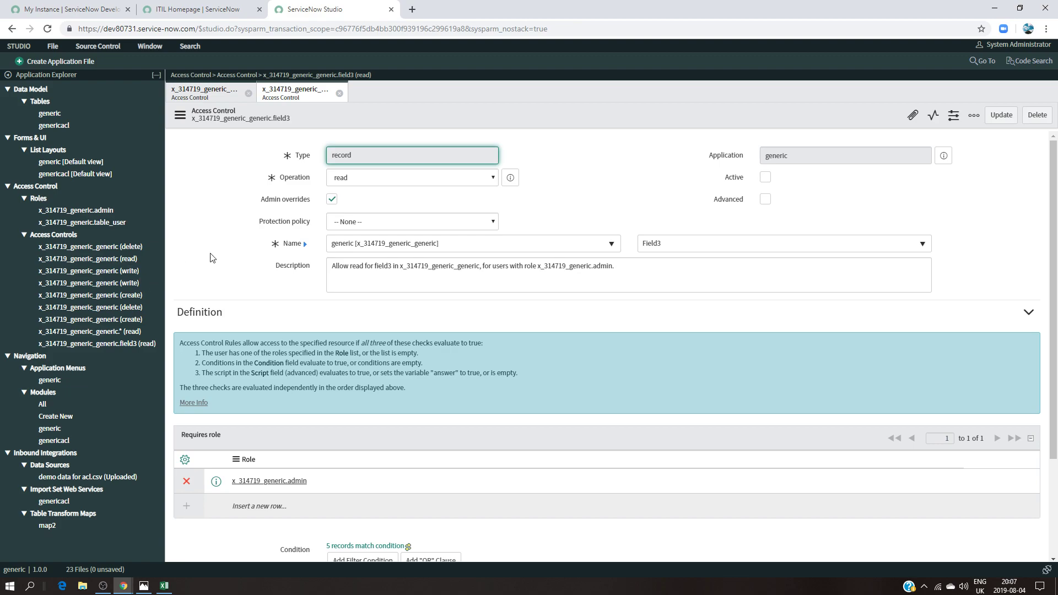
{"action": "left_click", "coordinate": [126, 331]}
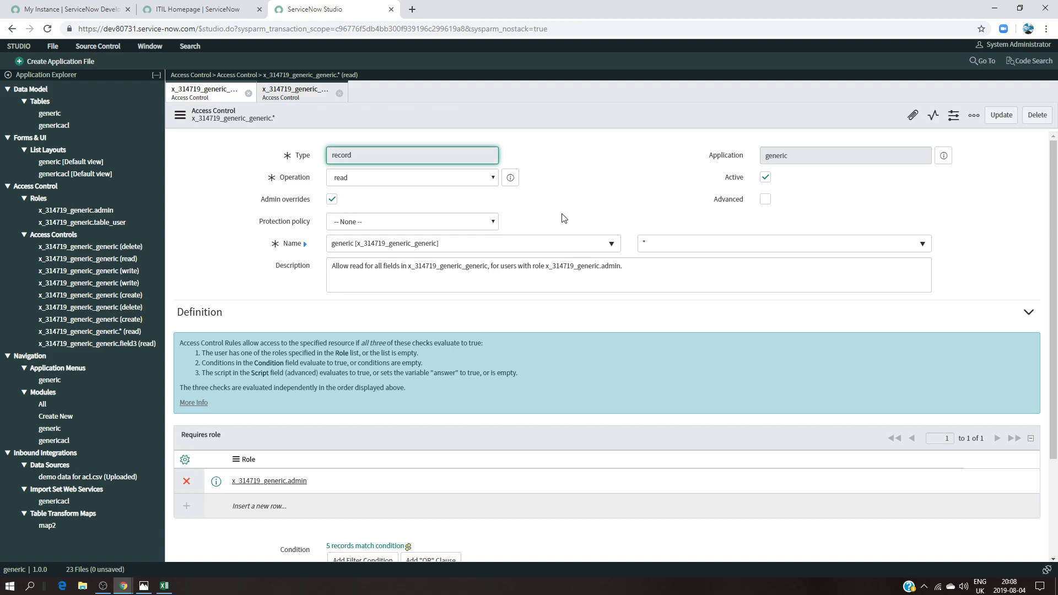
On the main instance page, impersonate the fourth user among the recent impersonations and list all generic records to check field visibility
{"action": "left_click", "coordinate": [193, 10]}
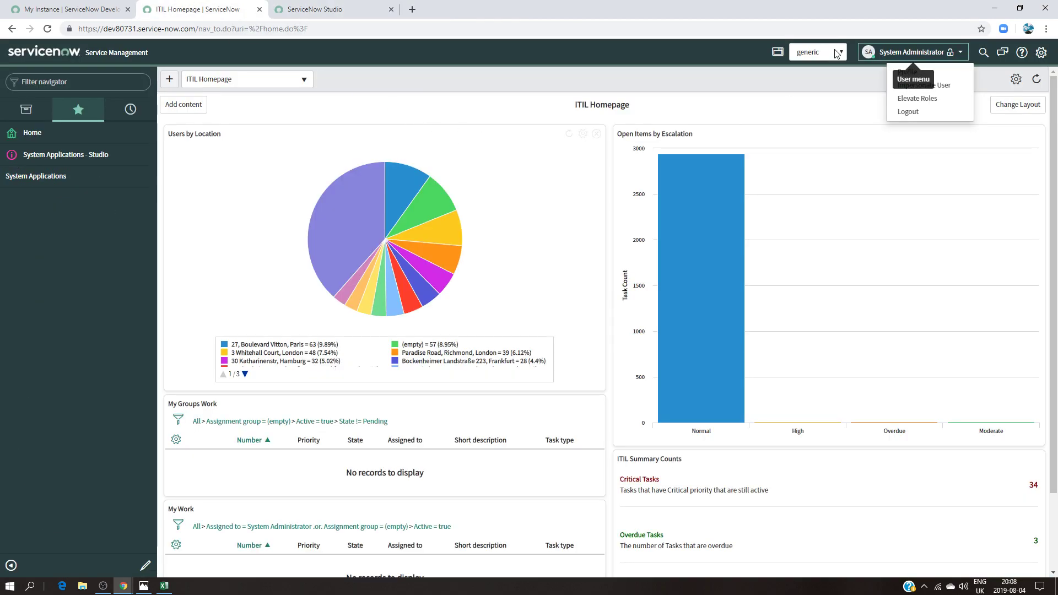
{"action": "left_click", "coordinate": [918, 85]}
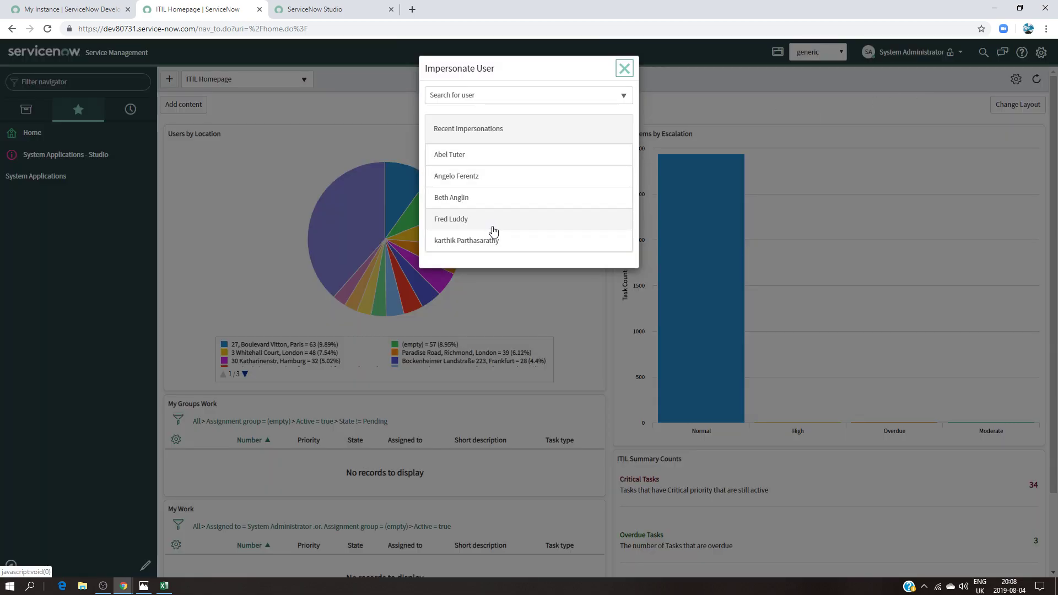
{"action": "left_click", "coordinate": [551, 224]}
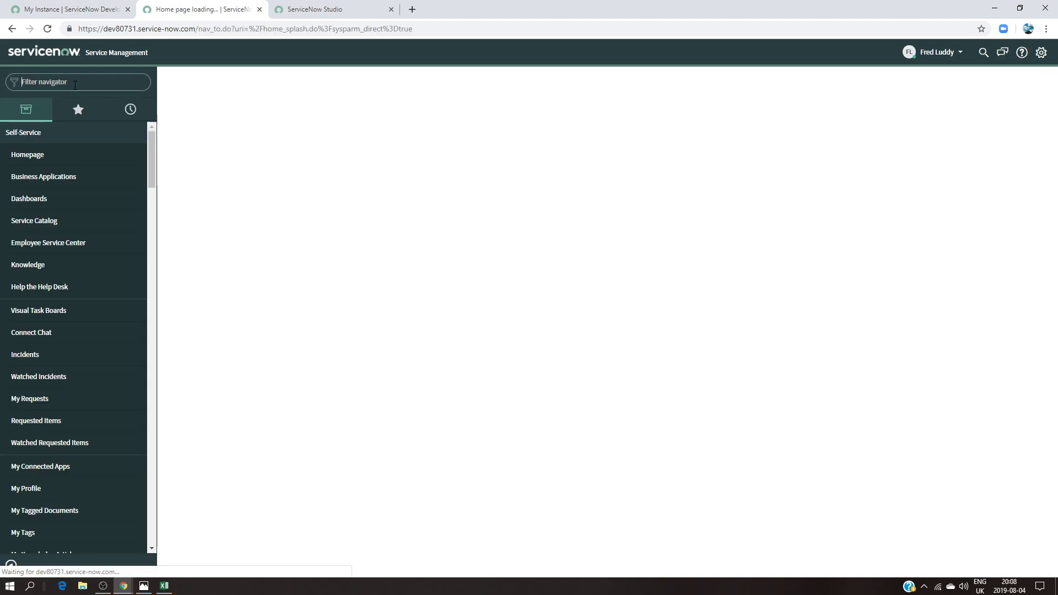
{"action": "type", "text": "gen"}
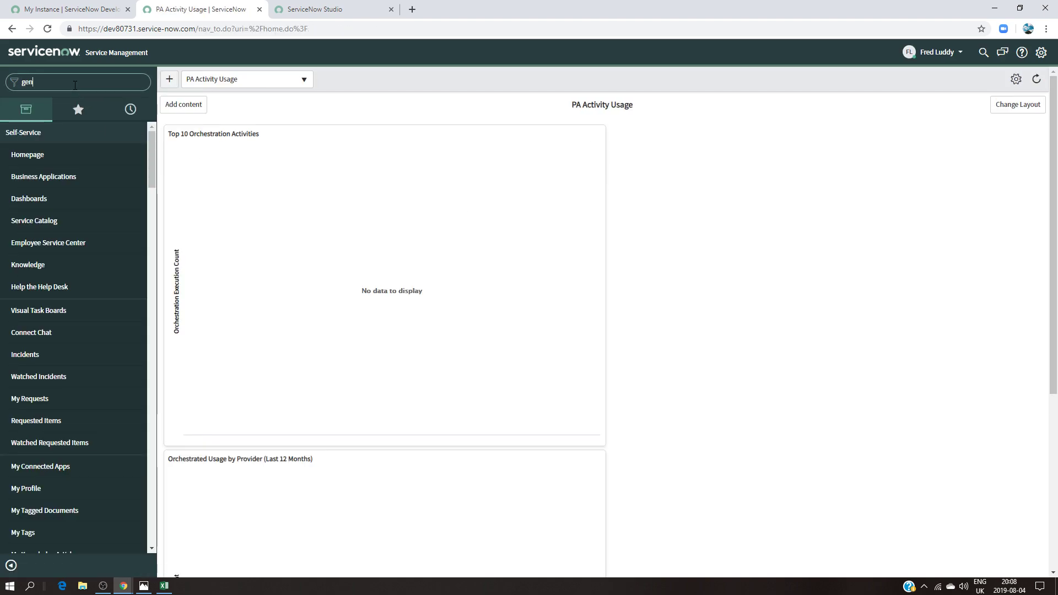
{"action": "type", "text": "eri"}
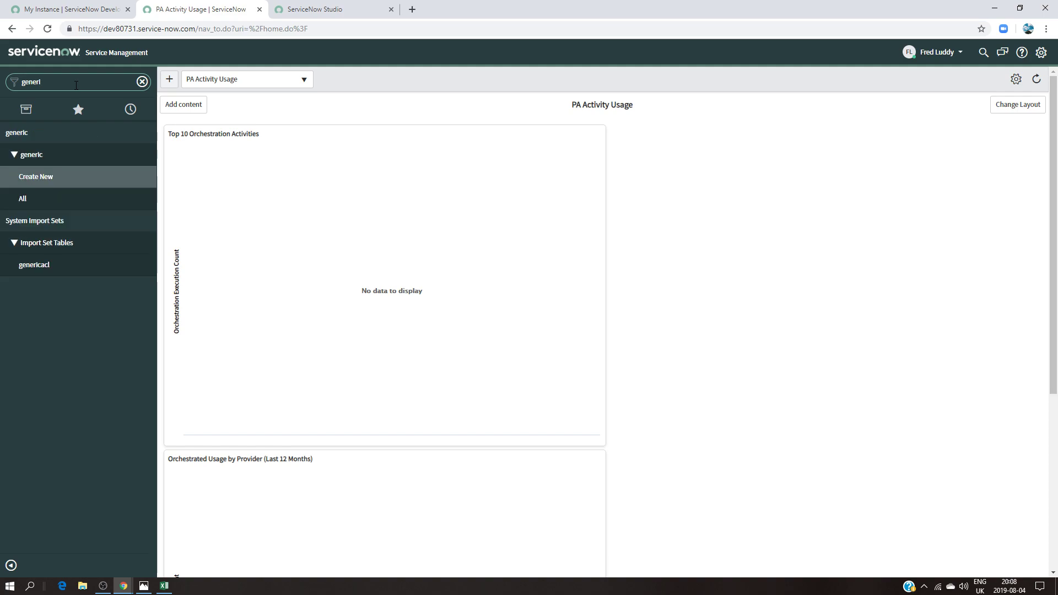
{"action": "left_click", "coordinate": [64, 198]}
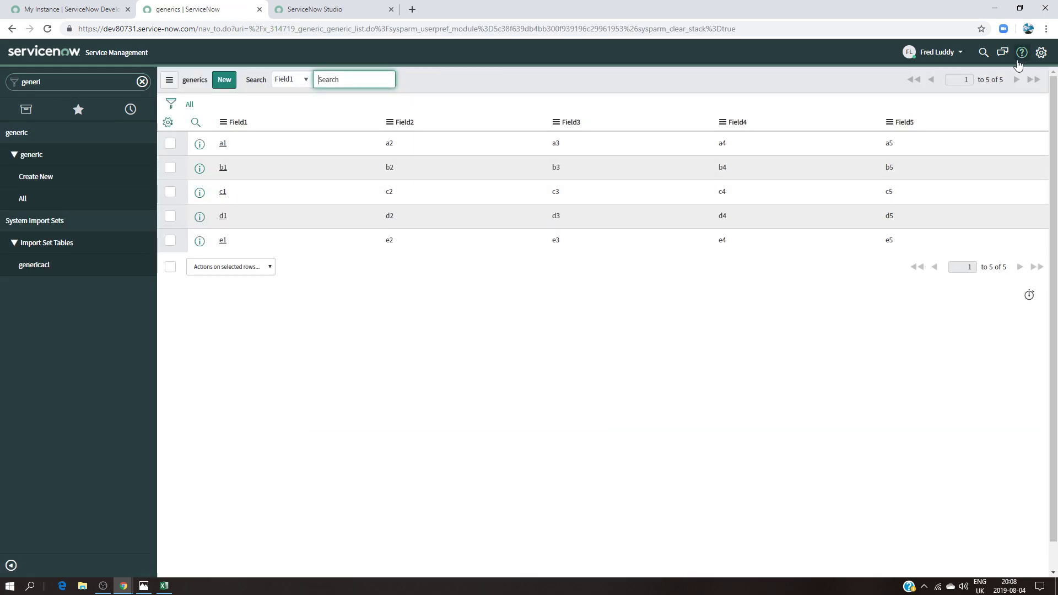
Switch the impersonation to the fourth user in the updated recent list and check field visibility in the list of all generic records
{"action": "left_click", "coordinate": [936, 51]}
{"action": "left_click", "coordinate": [925, 99]}
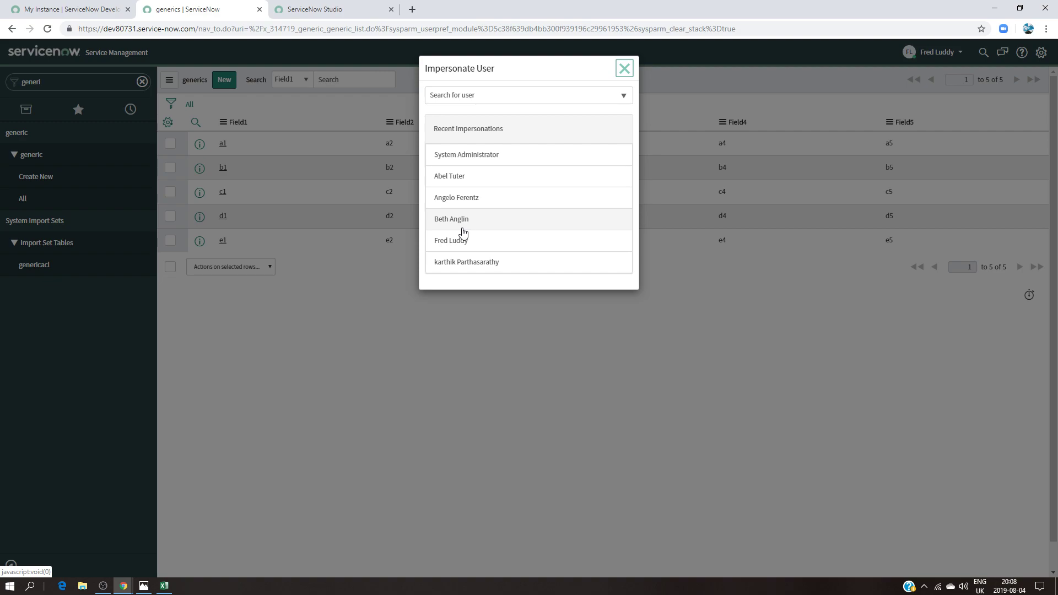
{"action": "left_click", "coordinate": [463, 227]}
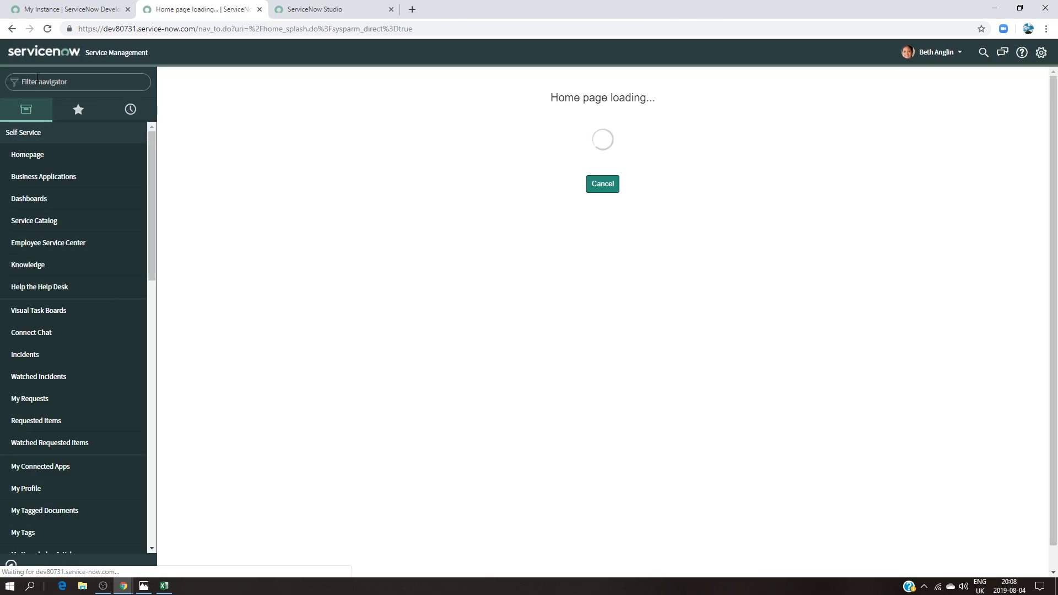
{"action": "left_click", "coordinate": [37, 82]}
{"action": "type", "text": "gener"}
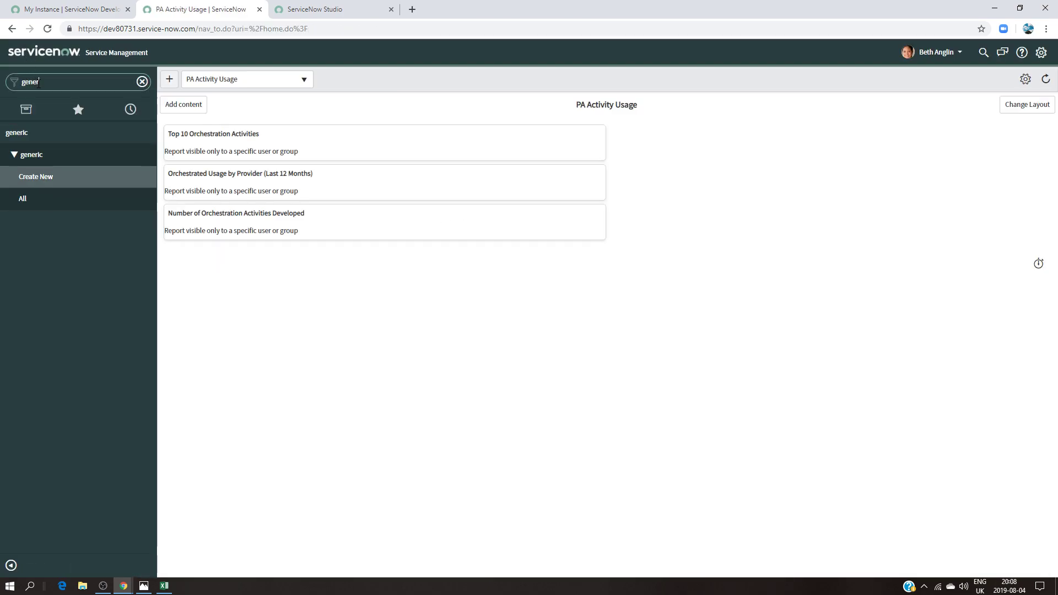
{"action": "left_click", "coordinate": [24, 199]}
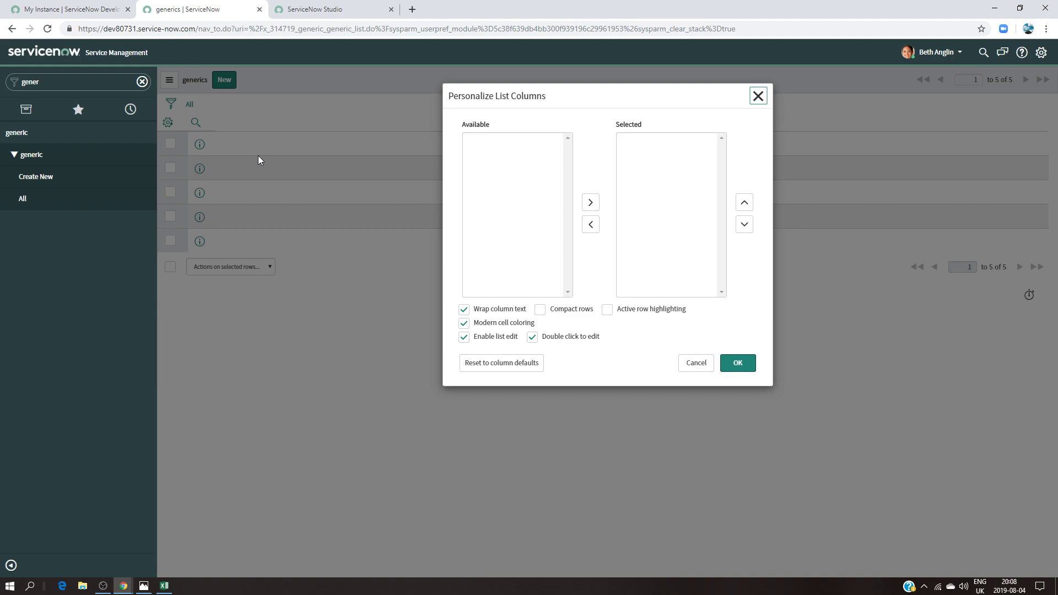
Close the generic list's column personalization and return to the wildcard read access control in Studio
{"action": "left_click", "coordinate": [721, 366]}
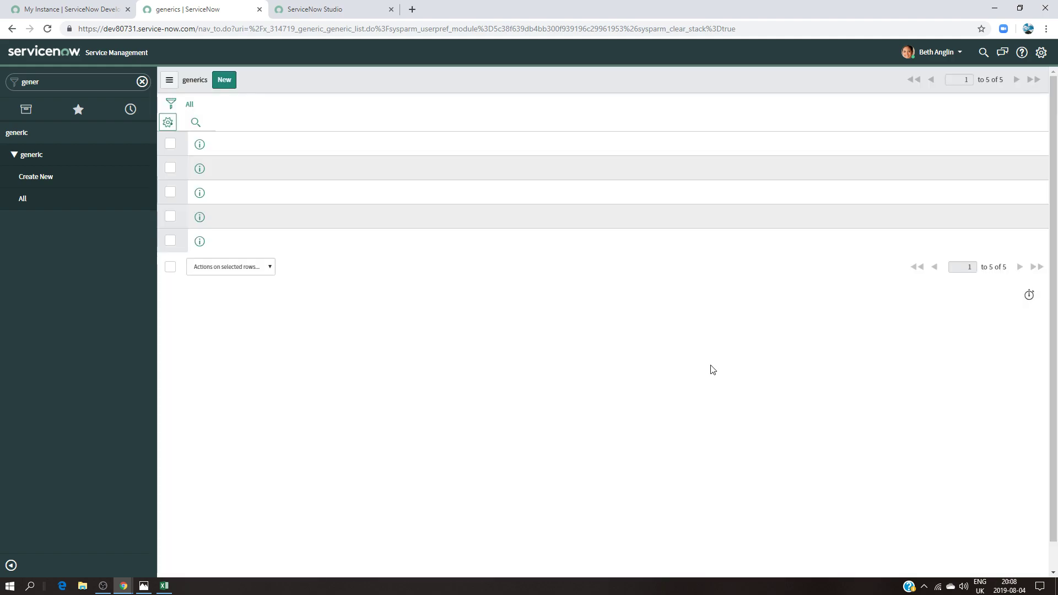
{"action": "left_click", "coordinate": [315, 11]}
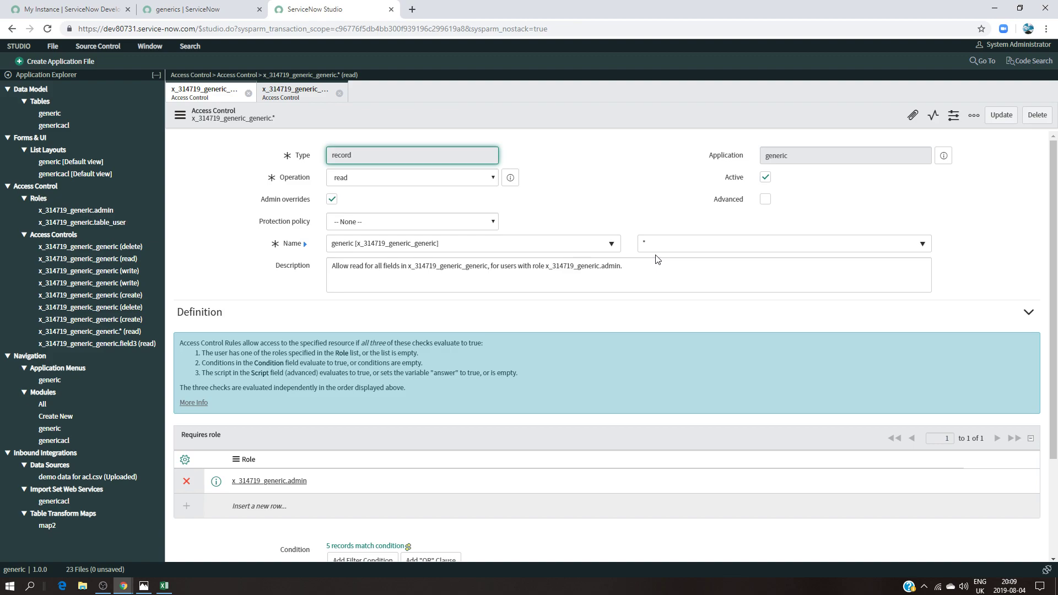
Review the Field3 read access control, close both access control records in Studio, and end the impersonation on the main instance page
{"action": "left_click", "coordinate": [123, 344]}
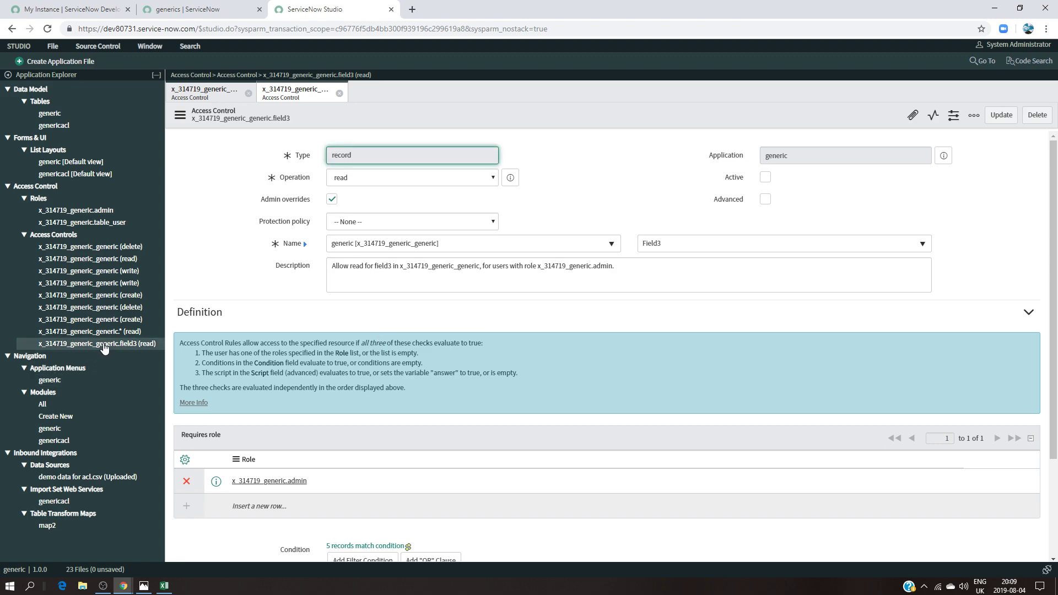
{"action": "left_click", "coordinate": [339, 93]}
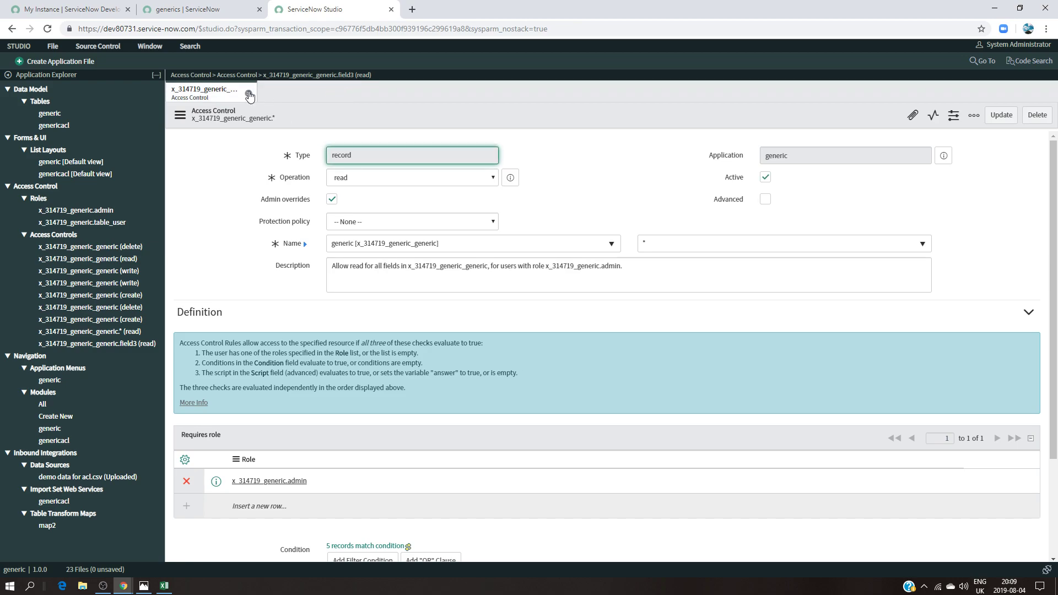
{"action": "left_click", "coordinate": [248, 94]}
{"action": "left_click", "coordinate": [230, 12]}
{"action": "left_click", "coordinate": [958, 53]}
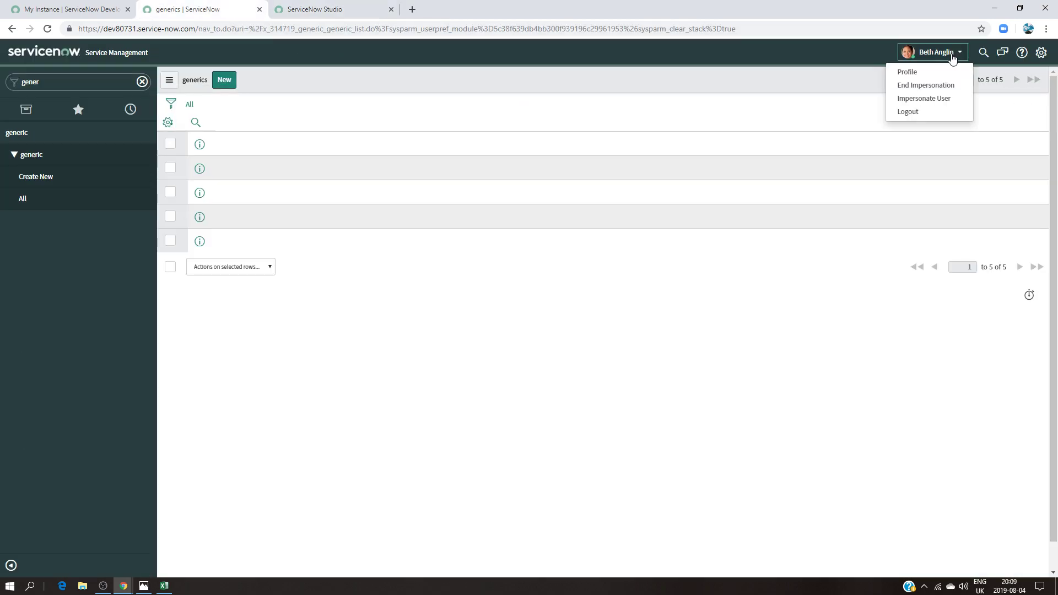
{"action": "left_click", "coordinate": [939, 87]}
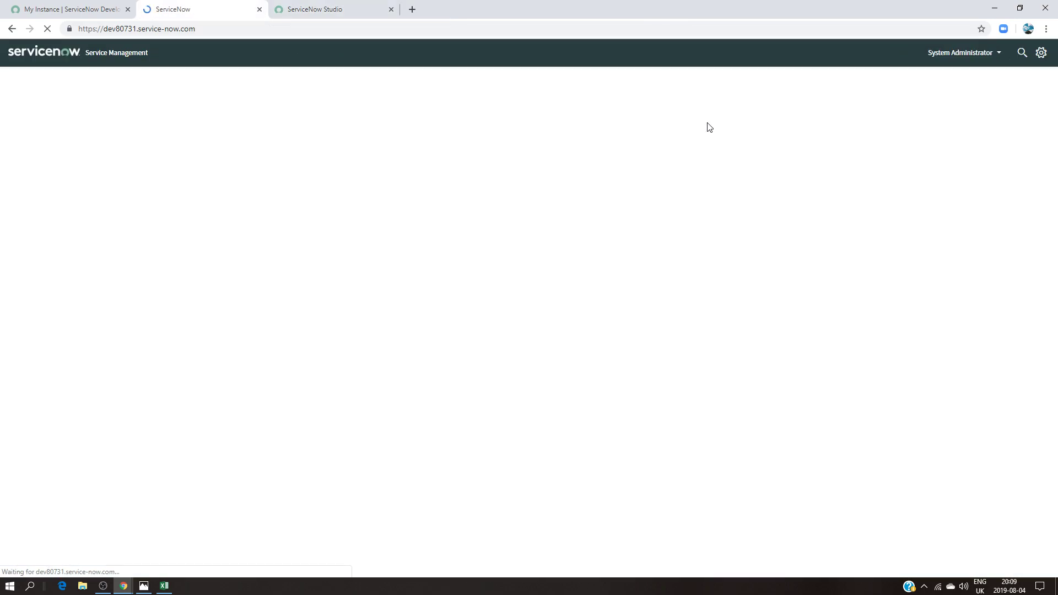
Elevate the System Administrator session to the security_admin role
{"action": "left_click", "coordinate": [930, 59]}
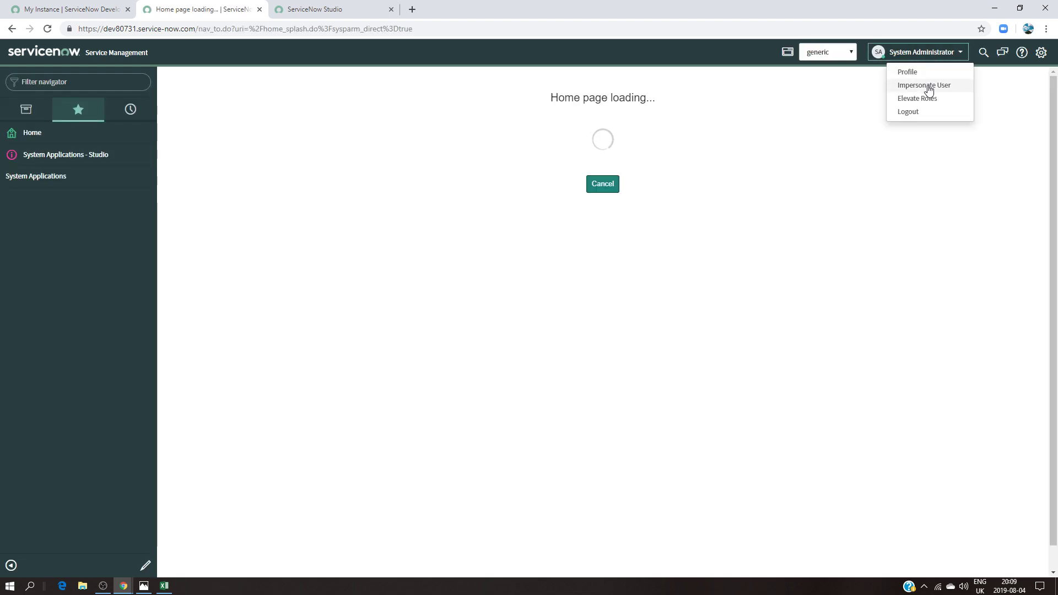
{"action": "left_click", "coordinate": [928, 86]}
{"action": "left_click", "coordinate": [428, 122]}
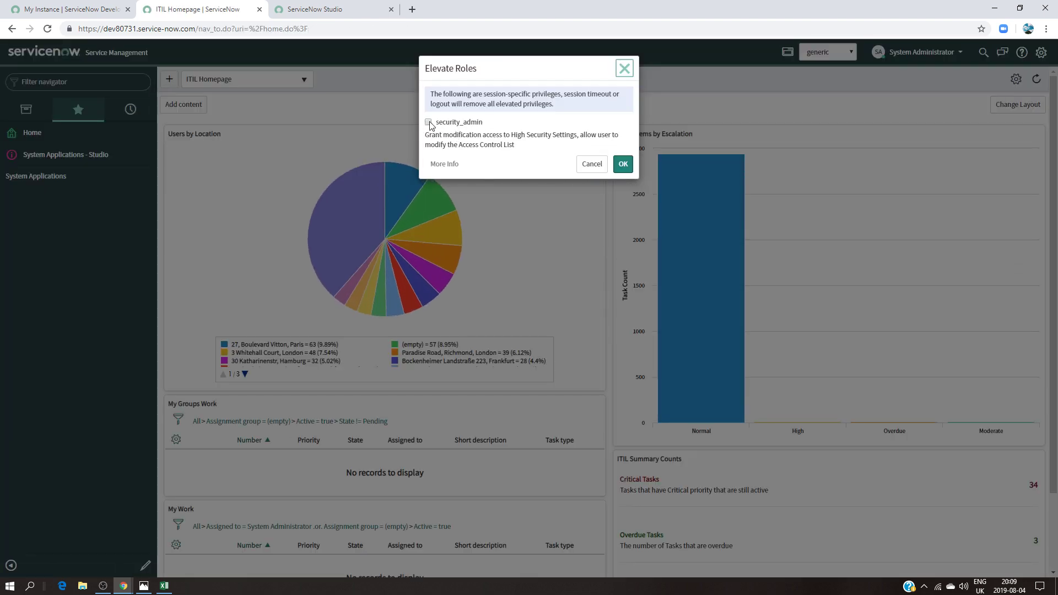
{"action": "left_click", "coordinate": [621, 164]}
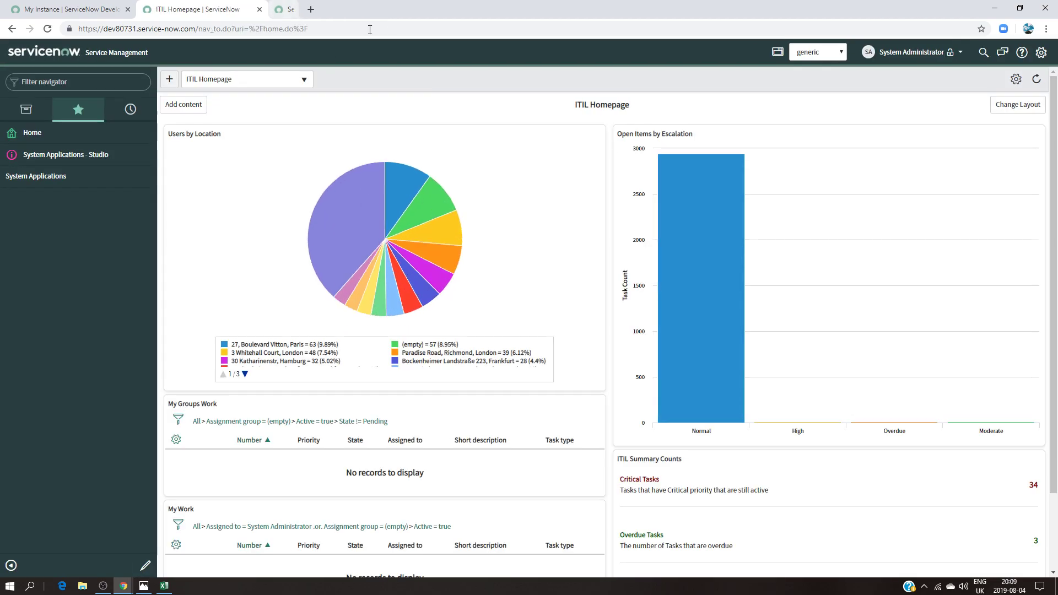
Open the generic application's Field3 read access control in Studio and compare it with the expected_result.png image
{"action": "left_click", "coordinate": [110, 156]}
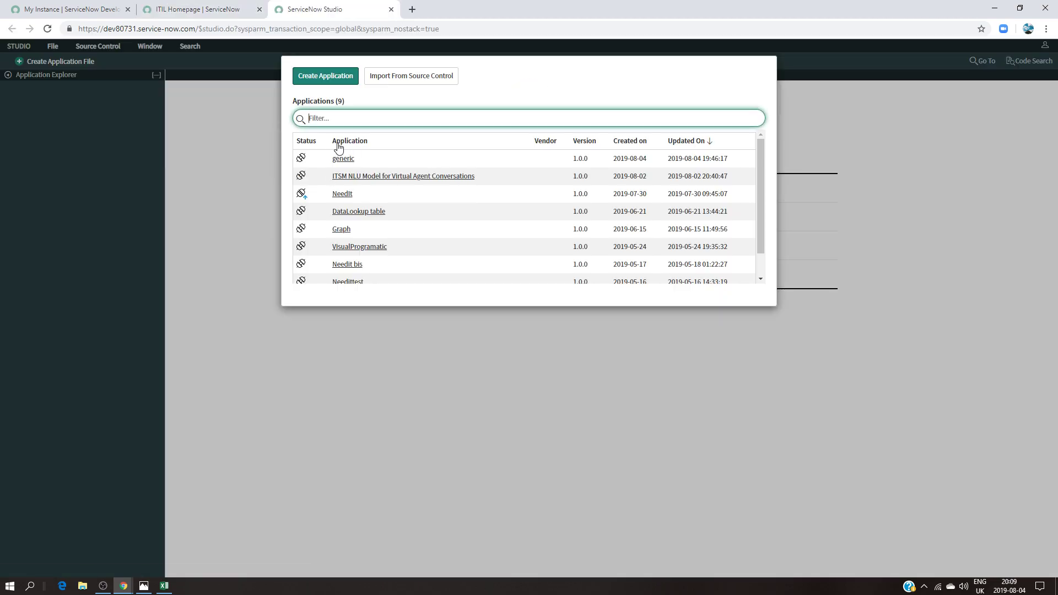
{"action": "left_click", "coordinate": [342, 156]}
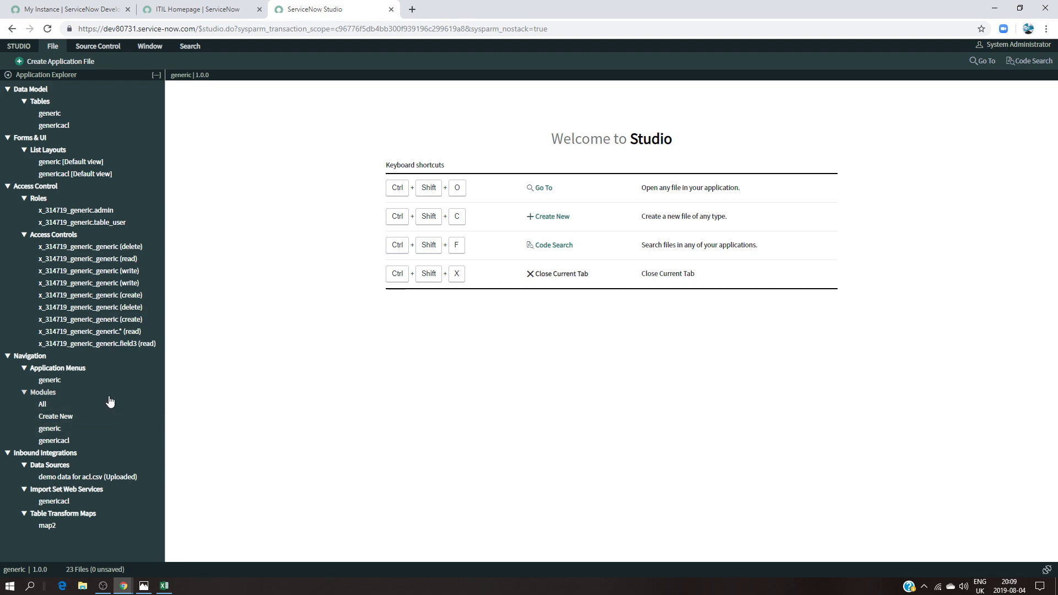
{"action": "left_click", "coordinate": [116, 344]}
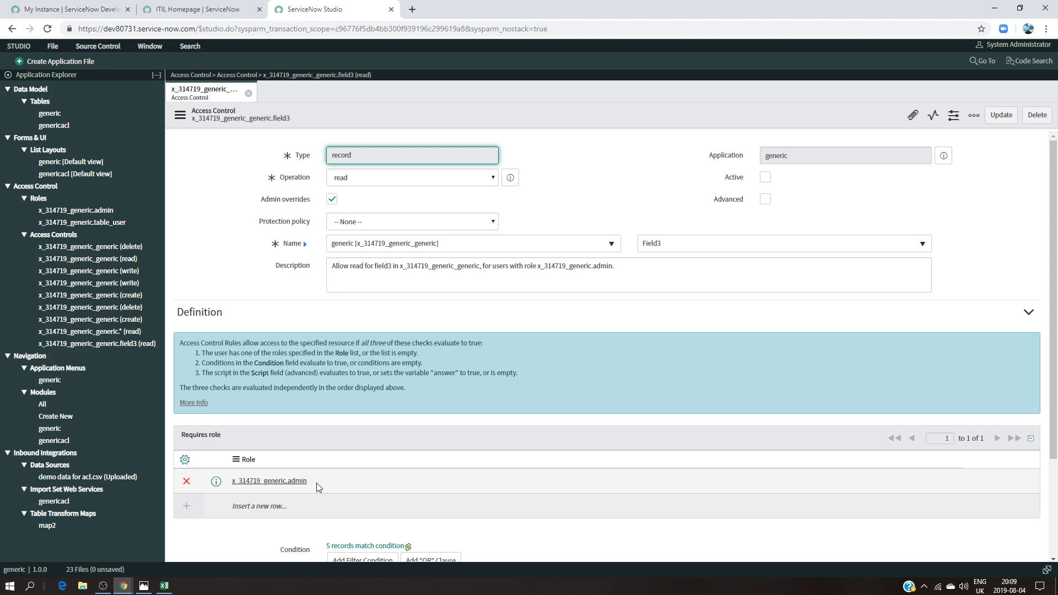
{"action": "left_click", "coordinate": [144, 585]}
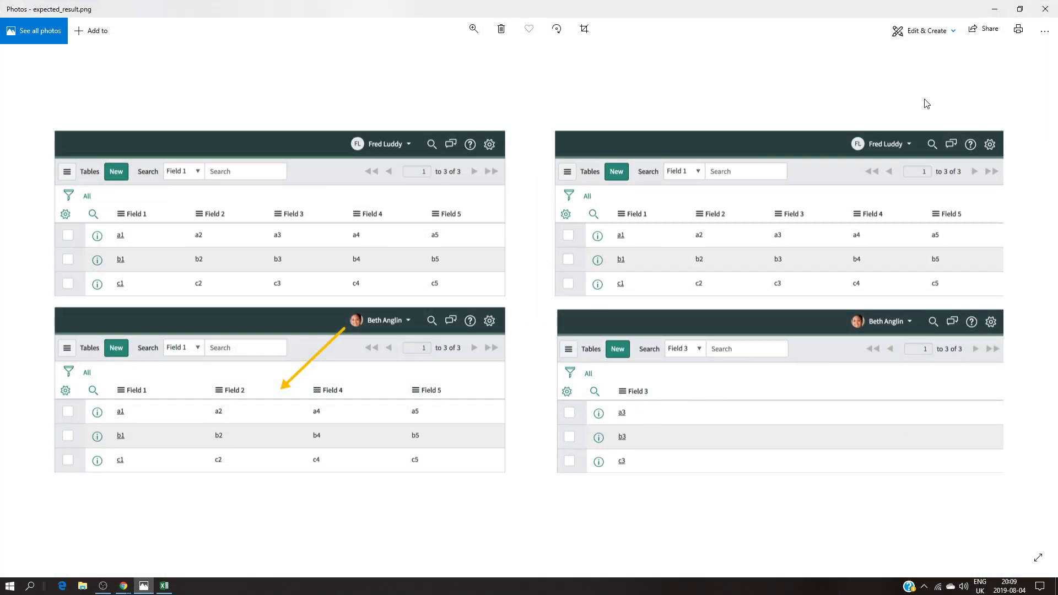
{"action": "left_click", "coordinate": [995, 9]}
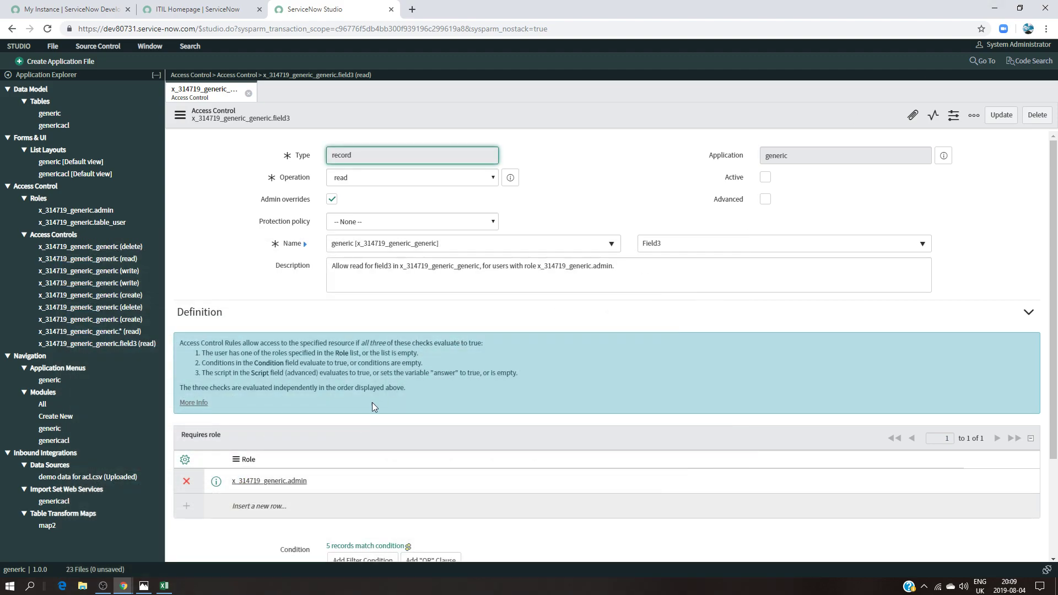
Change the Field3 read access control's required role to x_314719_generic.table_user and save the record
{"action": "double_click", "coordinate": [320, 483]}
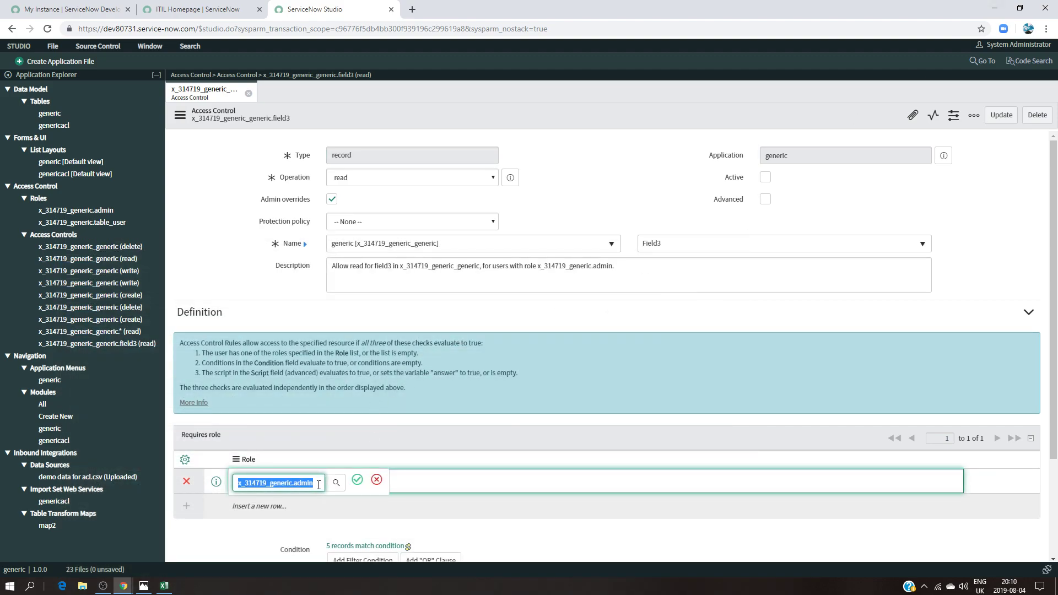
{"action": "key", "text": "BackSpace"}
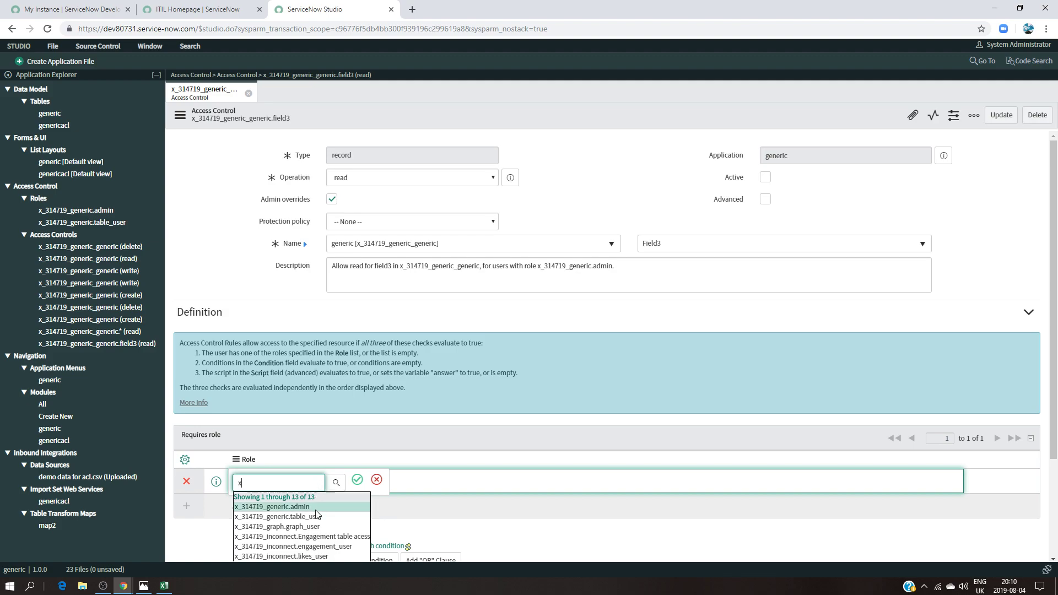
{"action": "left_click", "coordinate": [320, 516]}
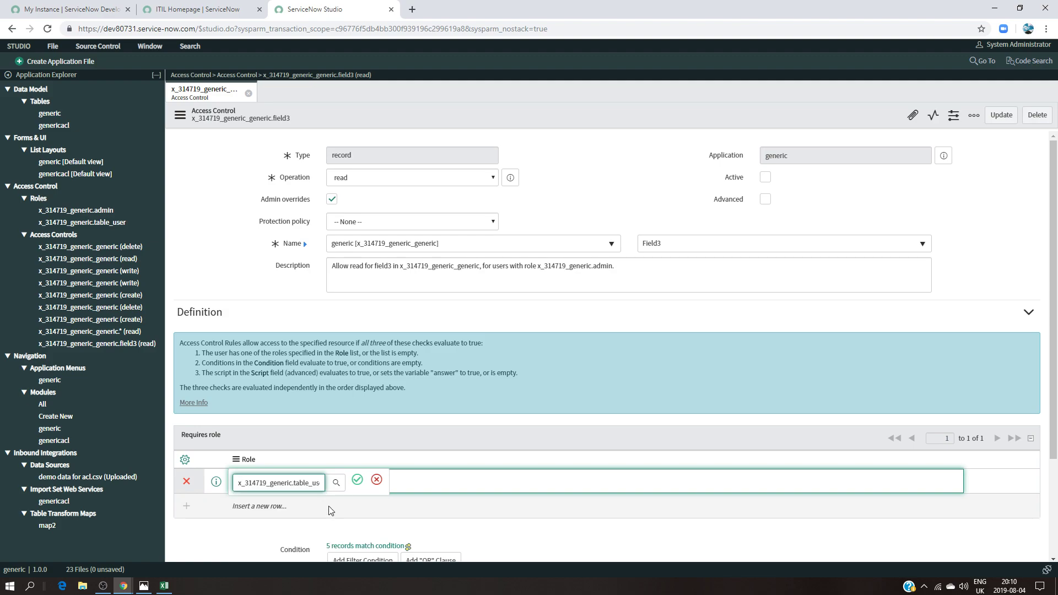
{"action": "left_click", "coordinate": [356, 479]}
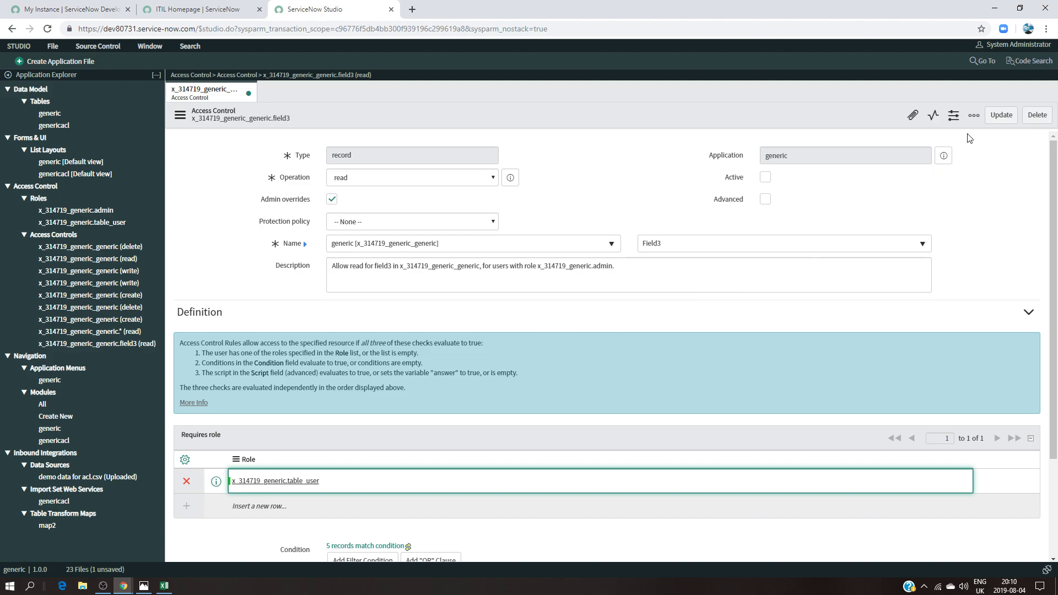
{"action": "left_click", "coordinate": [1000, 116]}
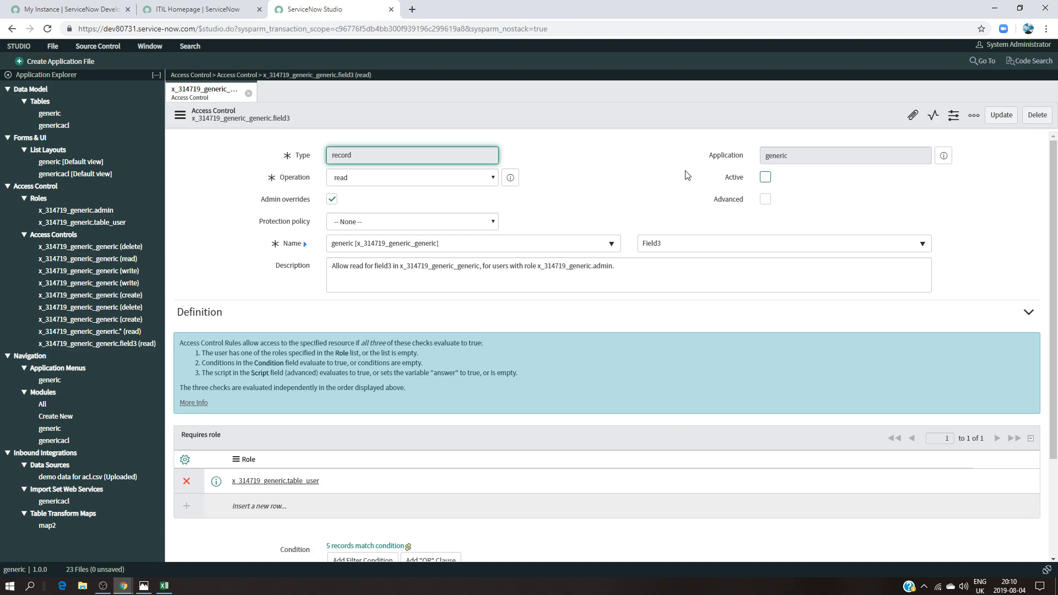
Check and close the expected_result.png image, and impersonate the fourth user among the recent impersonations on the main instance page
{"action": "left_click", "coordinate": [144, 587]}
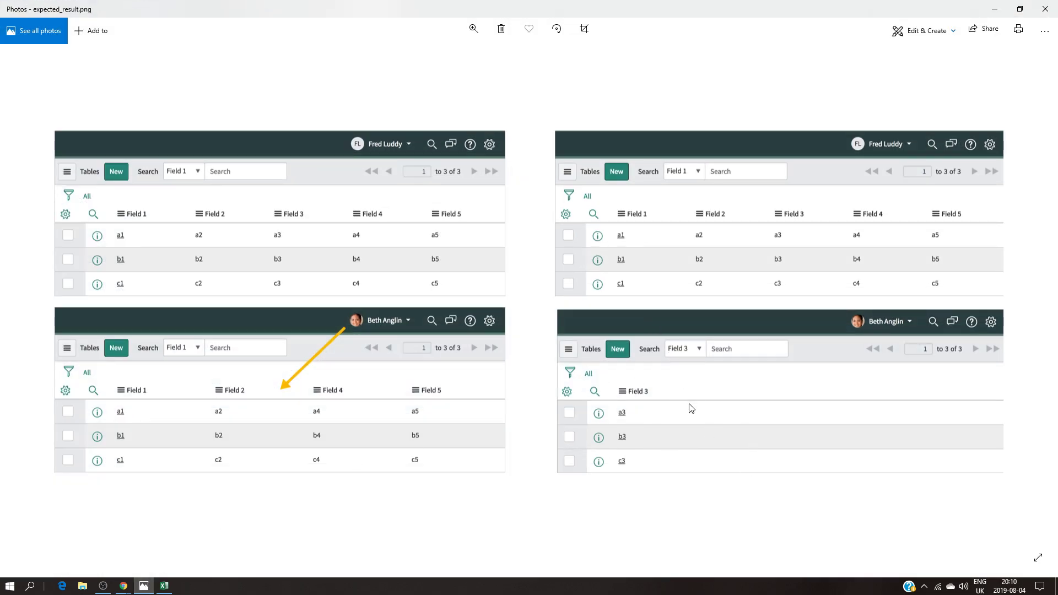
{"action": "left_click", "coordinate": [1045, 9]}
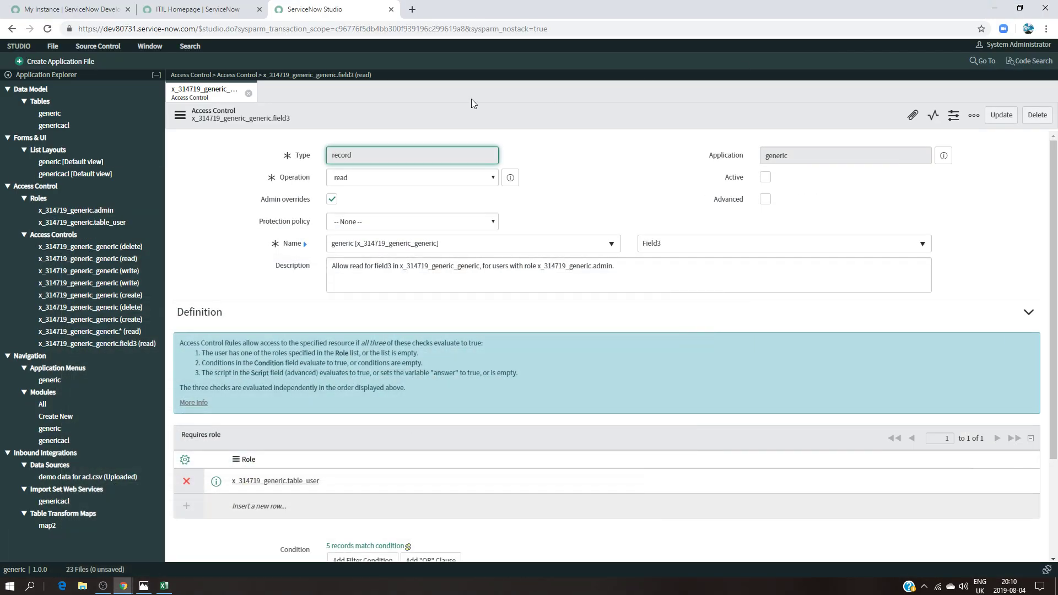
{"action": "left_click", "coordinate": [184, 4]}
{"action": "left_click", "coordinate": [925, 53]}
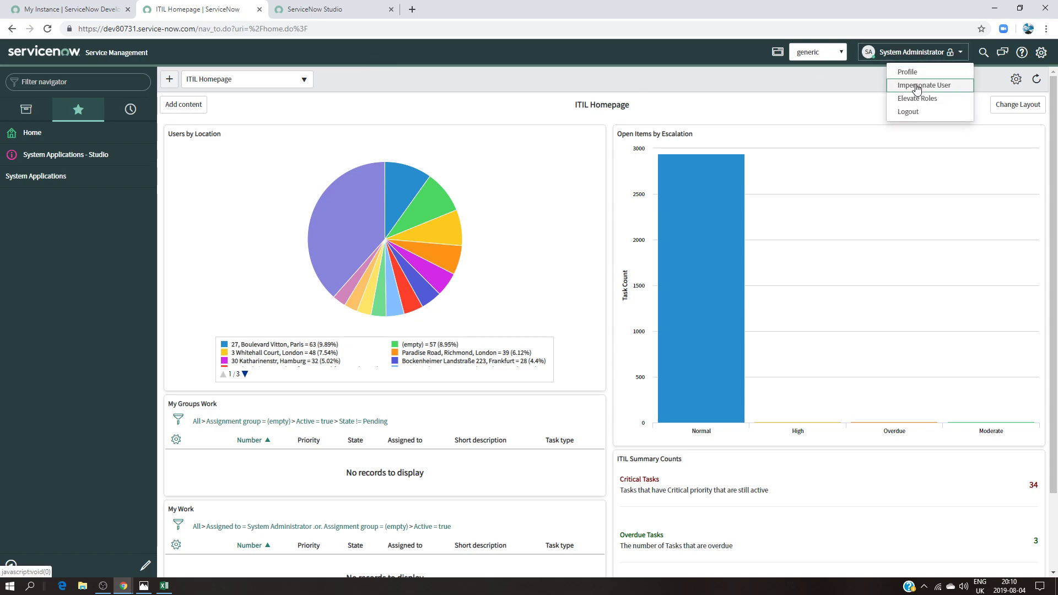
{"action": "left_click", "coordinate": [925, 86]}
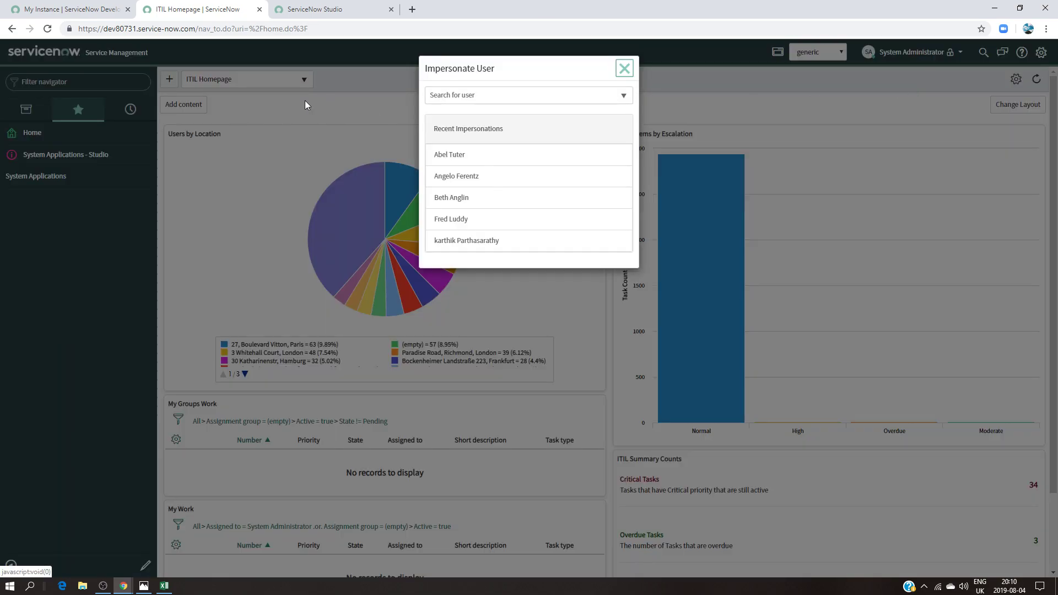
{"action": "left_click", "coordinate": [454, 222]}
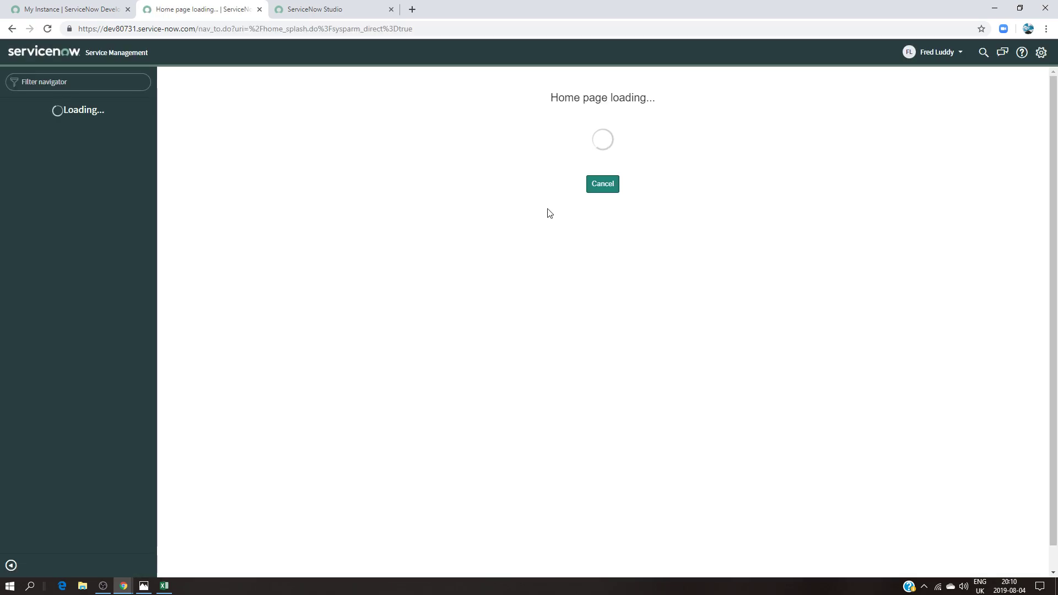
Find the generic application in the navigator and list all its records to check which fields the impersonated user can read
{"action": "left_click", "coordinate": [51, 84]}
{"action": "type", "text": "be"}
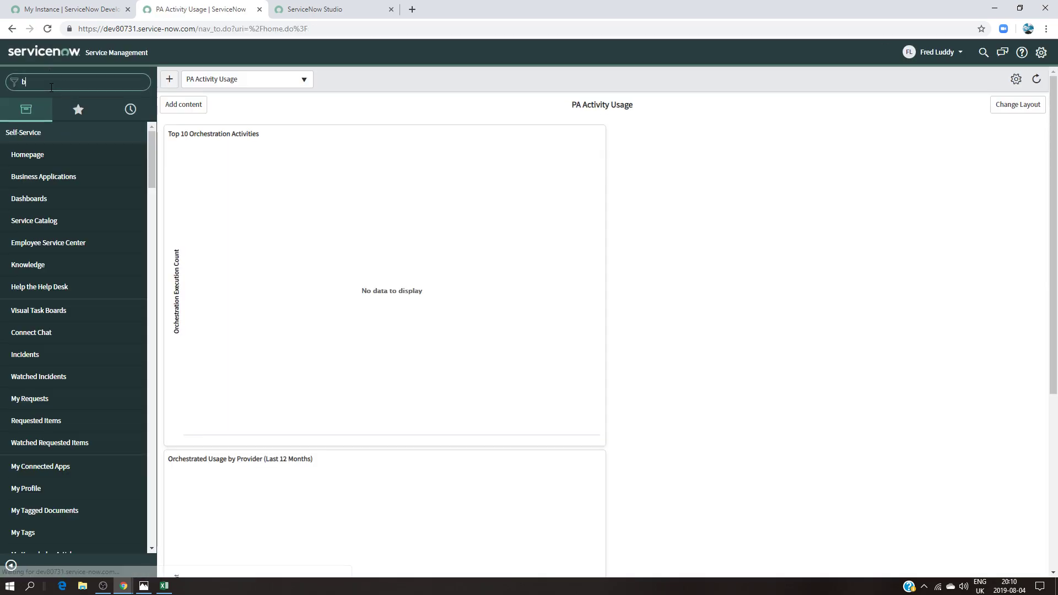
{"action": "key", "text": "BackSpace"}
{"action": "key", "text": "BackSpace"}
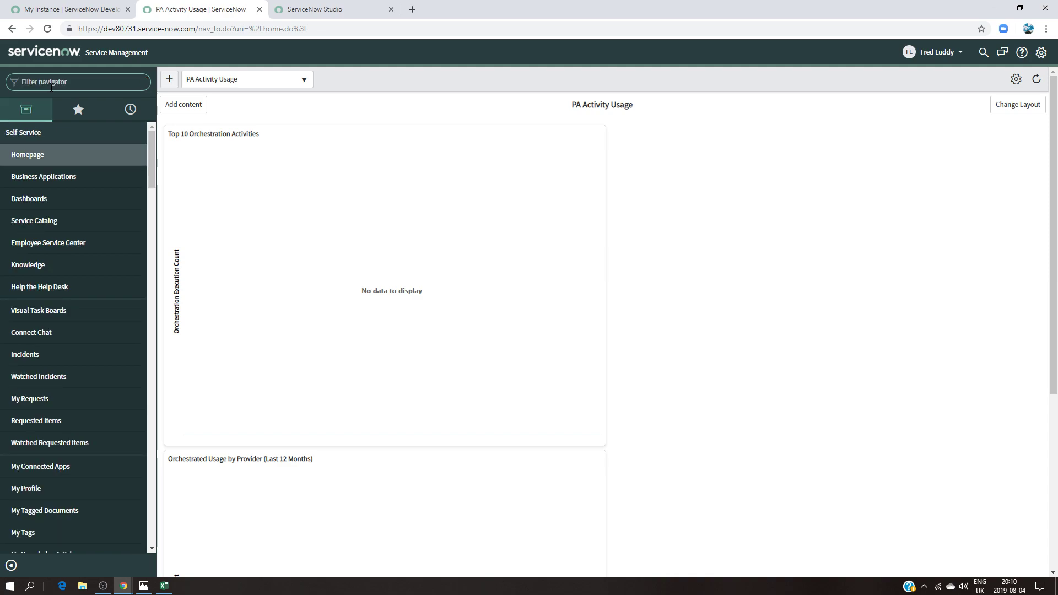
{"action": "type", "text": "generi"}
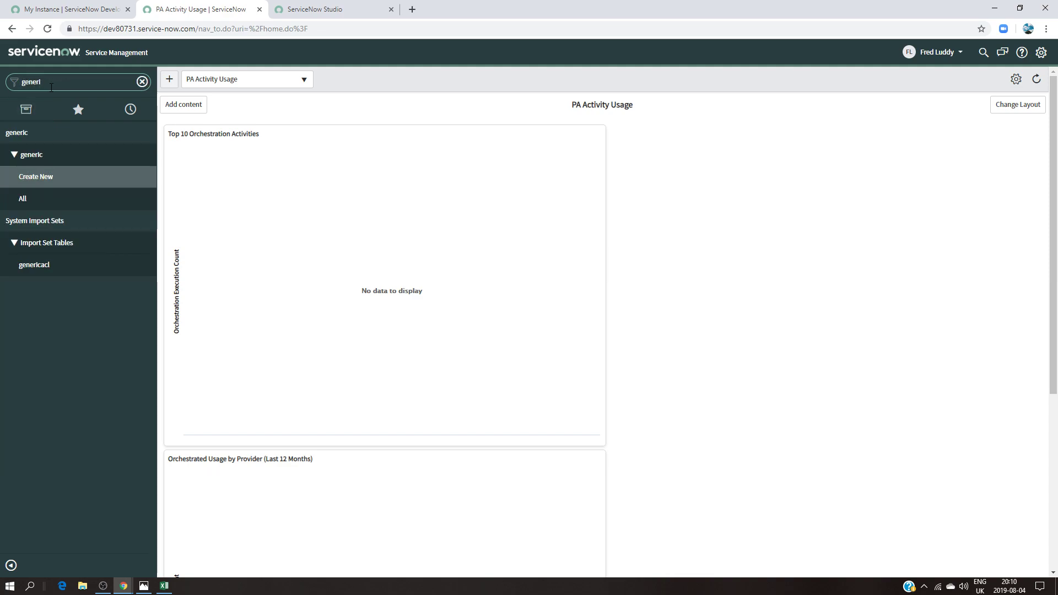
{"action": "left_click", "coordinate": [32, 202]}
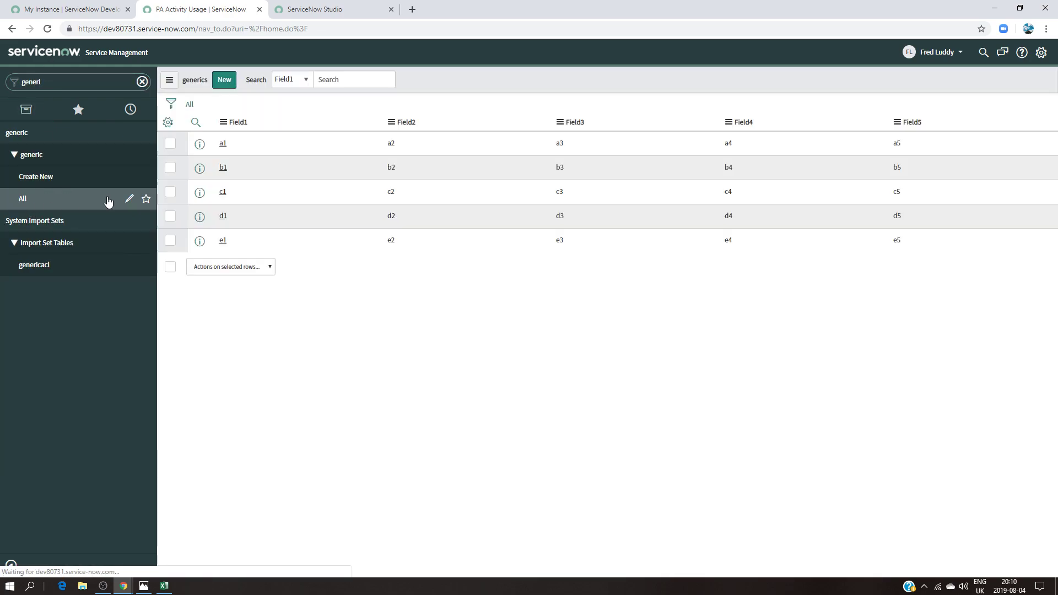
Impersonate the fourth user in the updated recent list, list all generic records, and check which columns are offered for personalization
{"action": "left_click", "coordinate": [935, 52]}
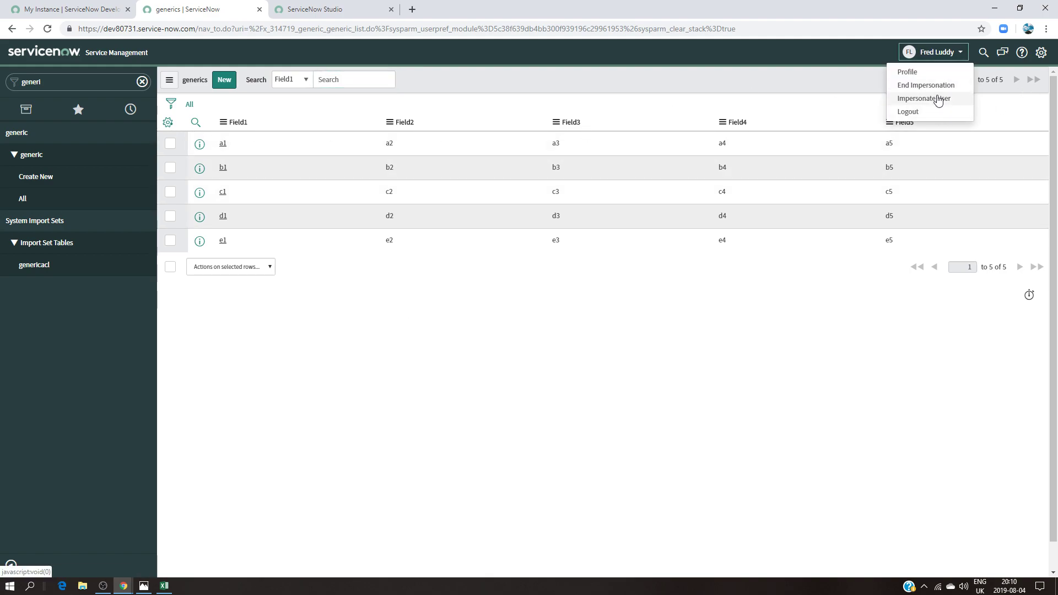
{"action": "left_click", "coordinate": [937, 100]}
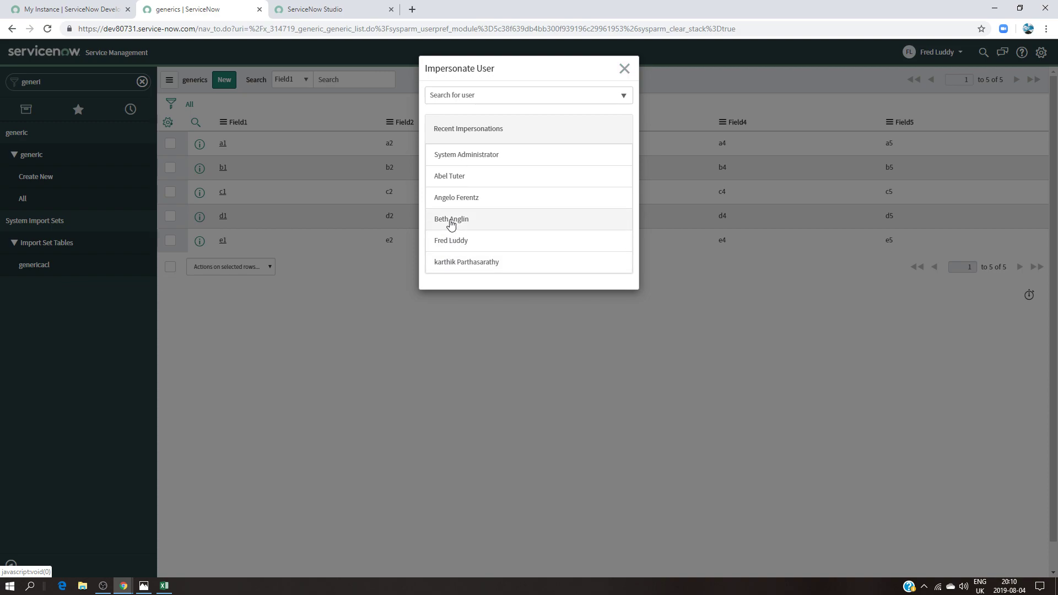
{"action": "left_click", "coordinate": [452, 221]}
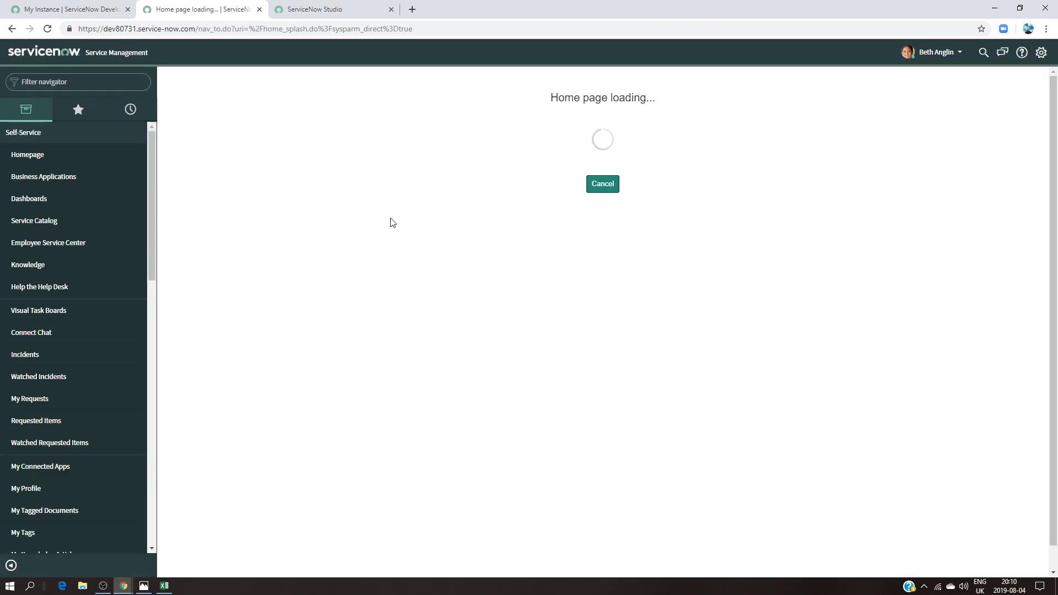
{"action": "left_click", "coordinate": [40, 81]}
{"action": "type", "text": "generic"}
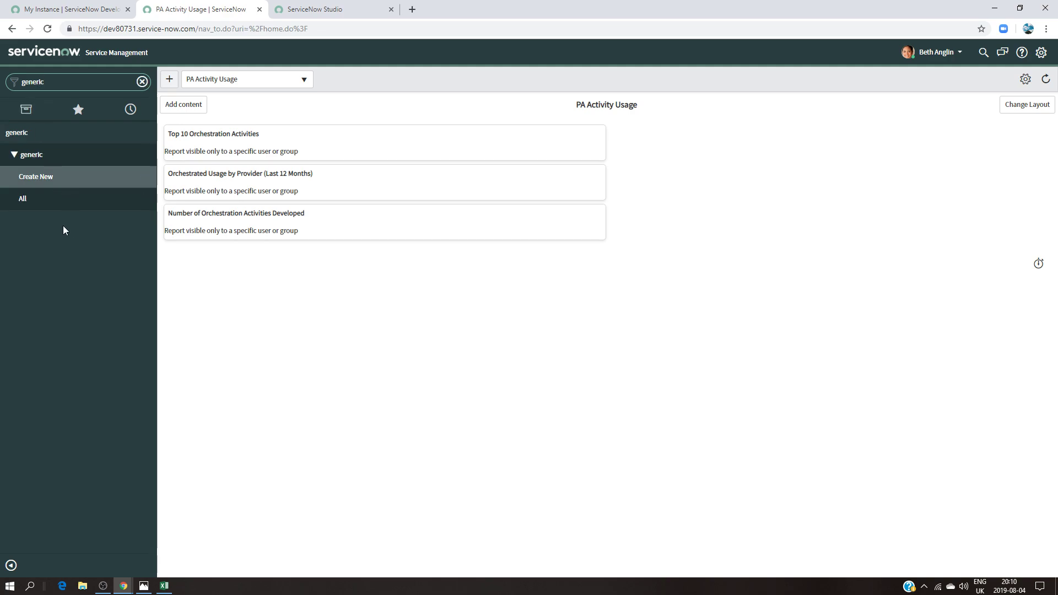
{"action": "left_click", "coordinate": [64, 199]}
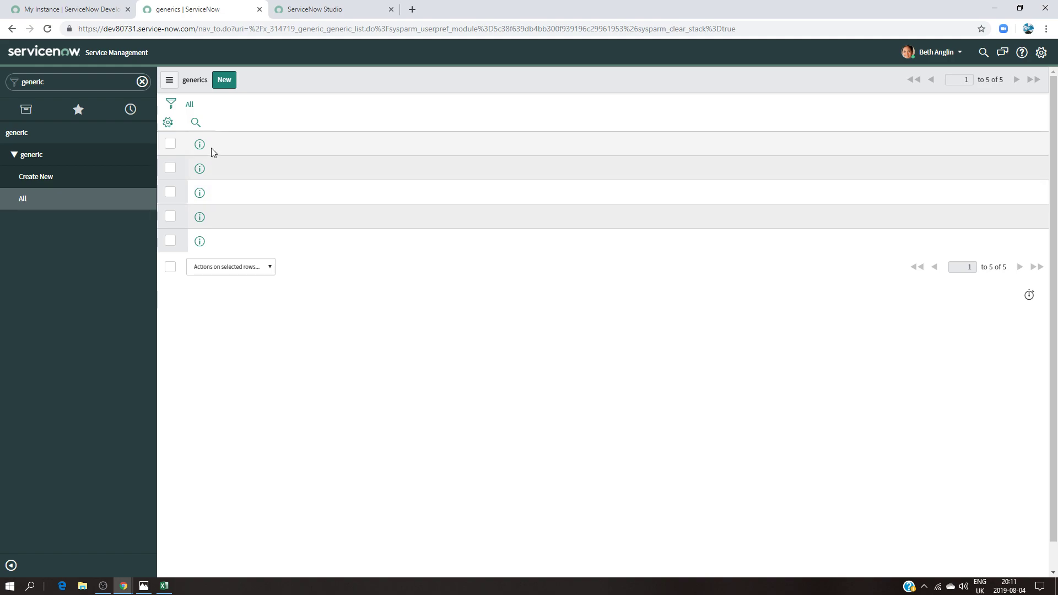
{"action": "left_click", "coordinate": [168, 122]}
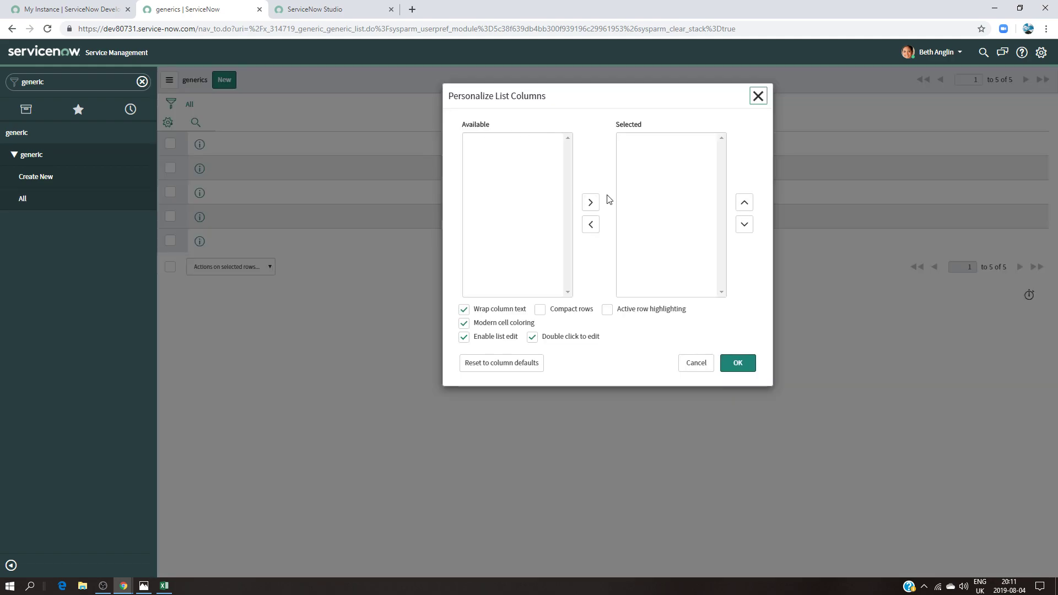
{"action": "left_click", "coordinate": [754, 98]}
Return to the Field3 read access control in Studio and try to save it as active
{"action": "key", "text": "ctrl+Tab"}
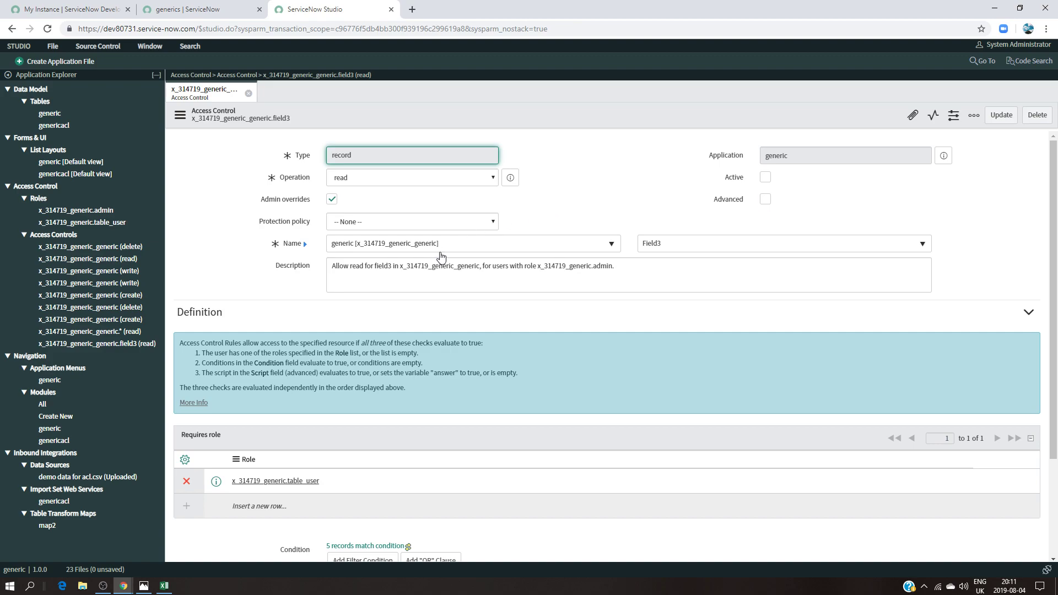
{"action": "left_click", "coordinate": [765, 178]}
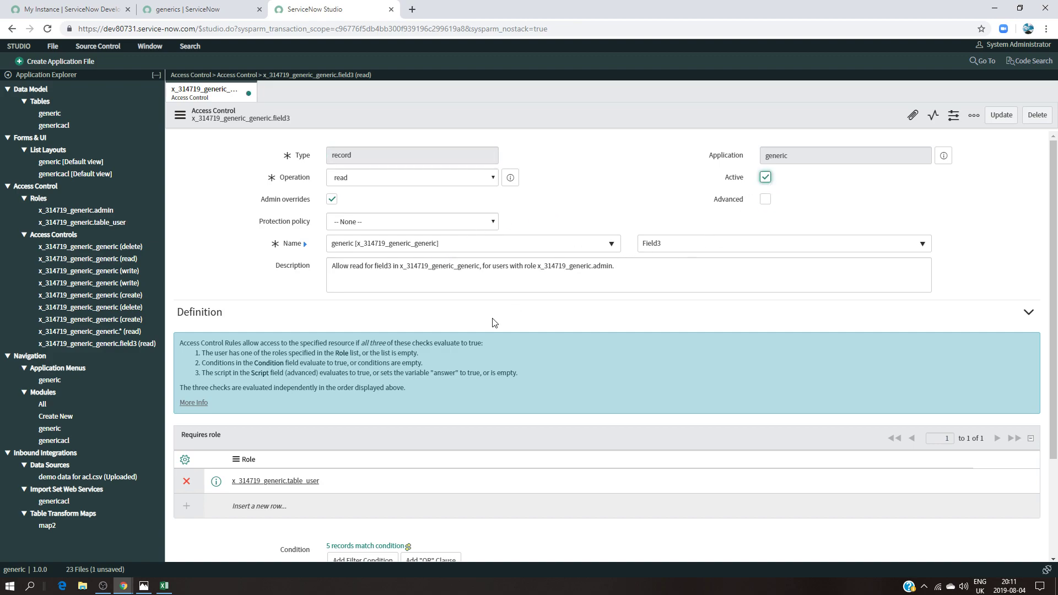
{"action": "left_click", "coordinate": [1000, 116]}
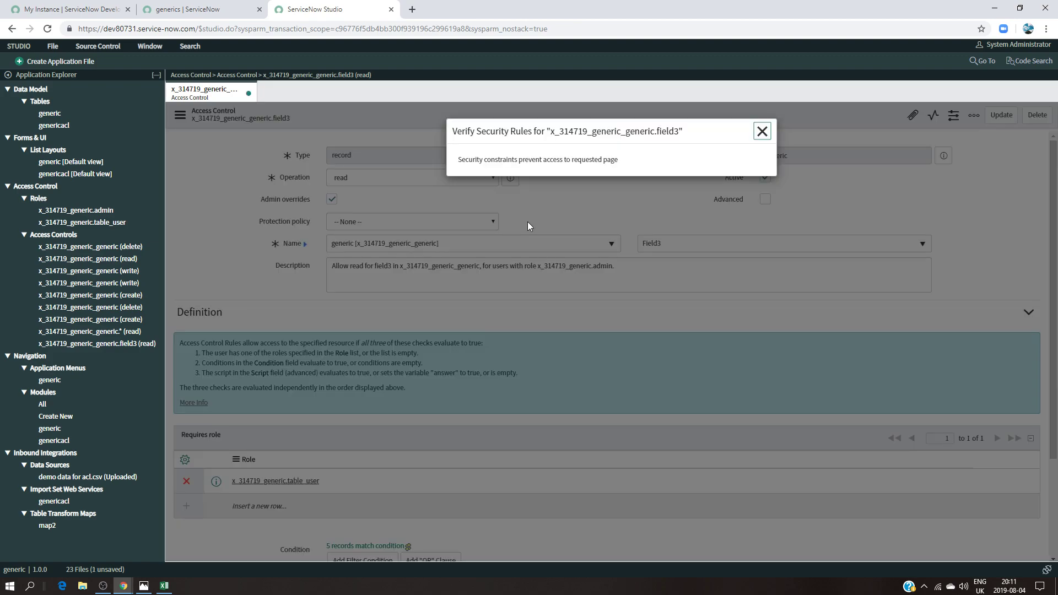
Dismiss the security rules message and switch the main instance session back to impersonating System Administrator
{"action": "left_click", "coordinate": [762, 131]}
{"action": "left_click", "coordinate": [213, 10]}
{"action": "left_click", "coordinate": [959, 52]}
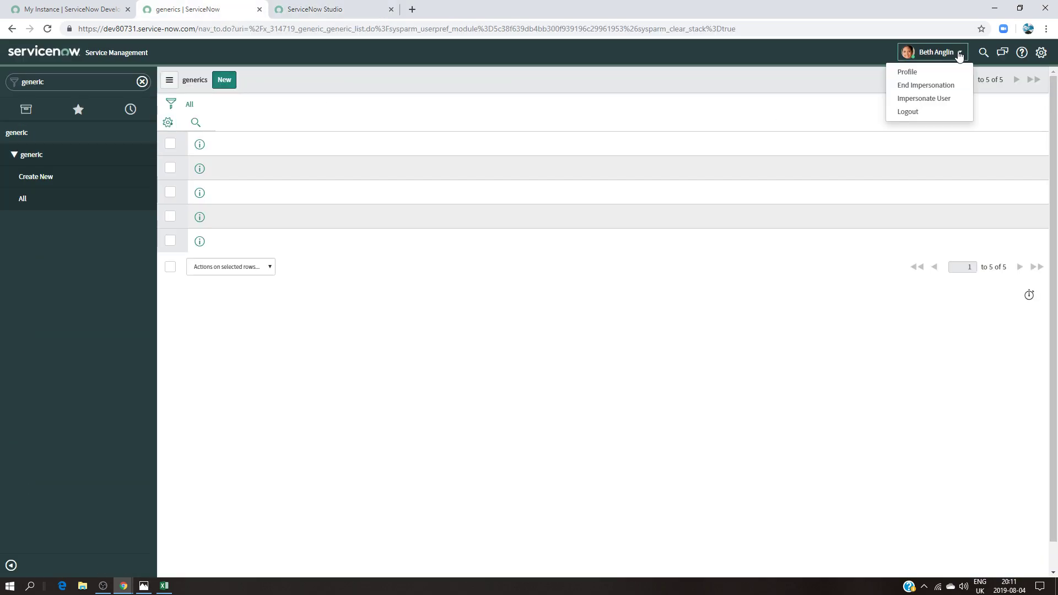
{"action": "left_click", "coordinate": [923, 98]}
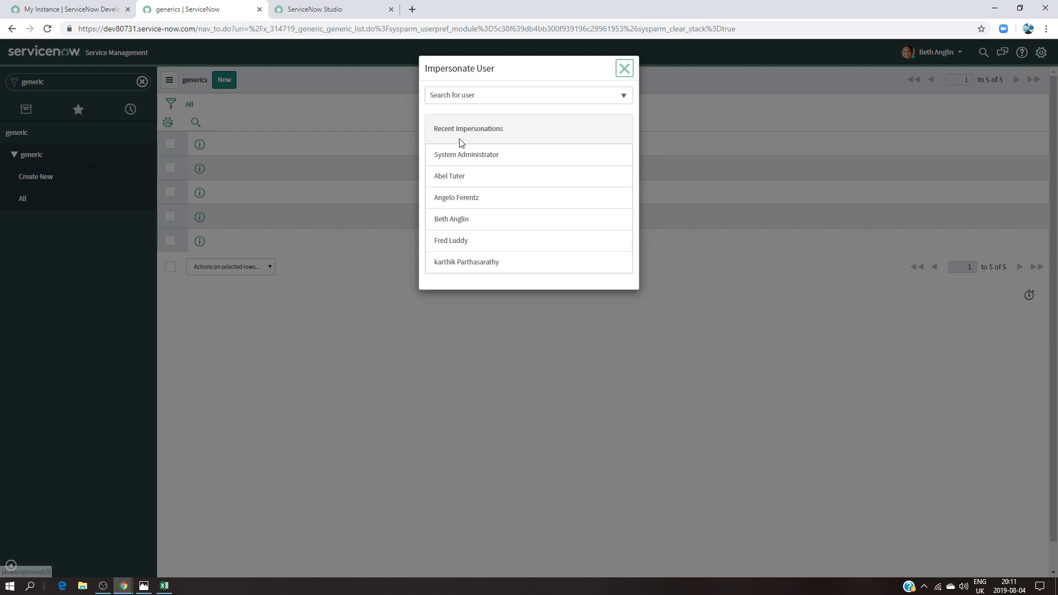
{"action": "left_click", "coordinate": [469, 156]}
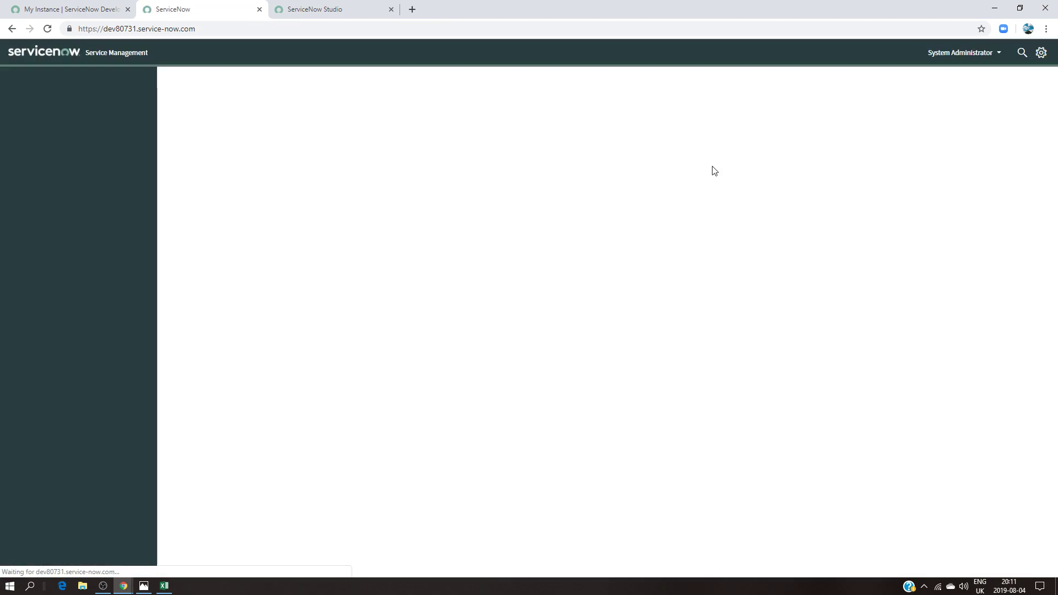
Elevate the System Administrator session to the security_admin role on the main instance page
{"action": "left_click", "coordinate": [925, 52]}
{"action": "left_click", "coordinate": [920, 87]}
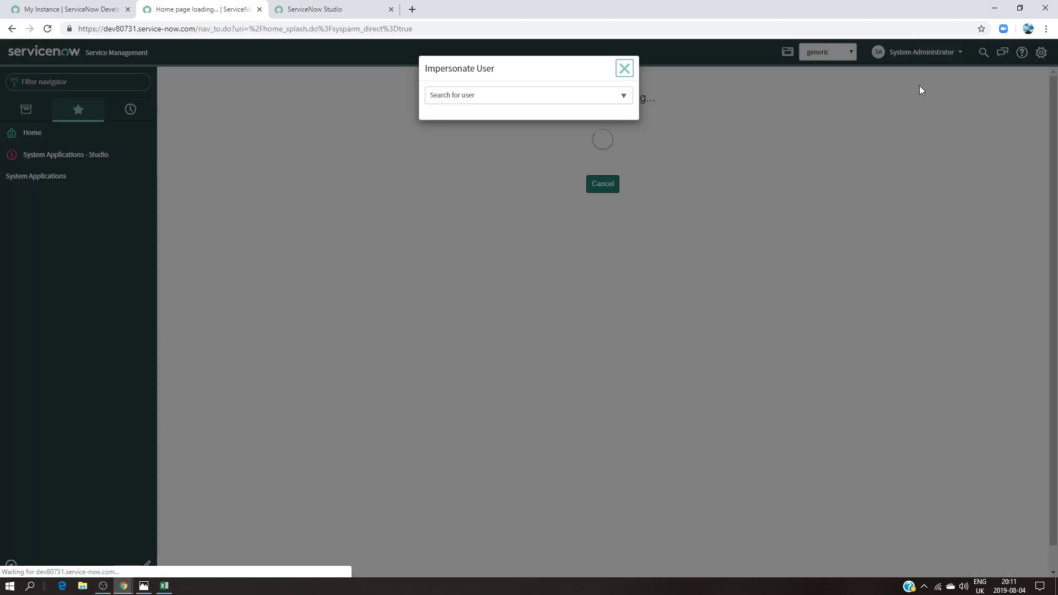
{"action": "left_click", "coordinate": [919, 77]}
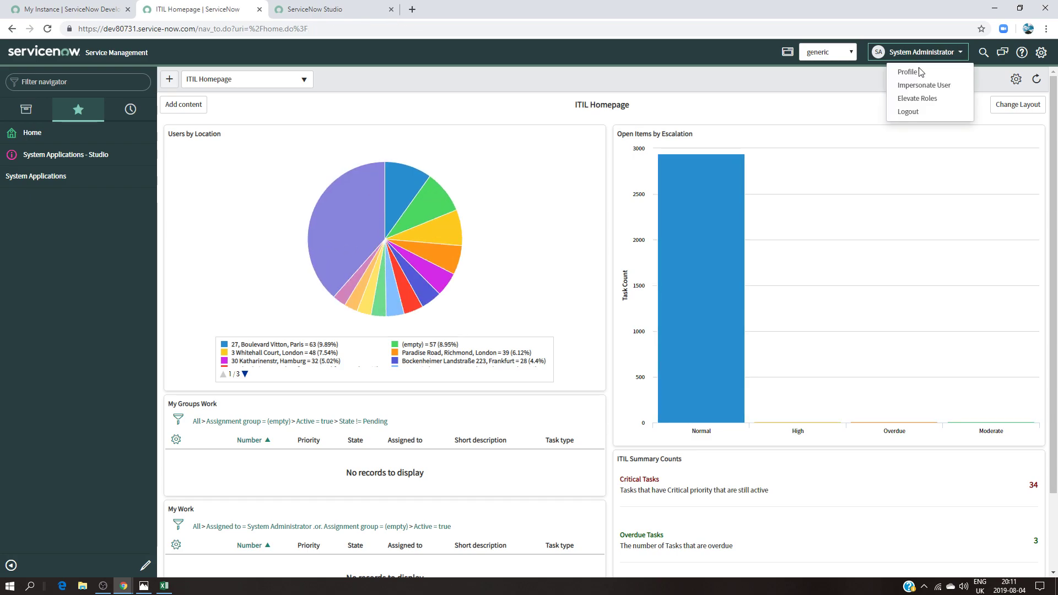
{"action": "left_click", "coordinate": [916, 98]}
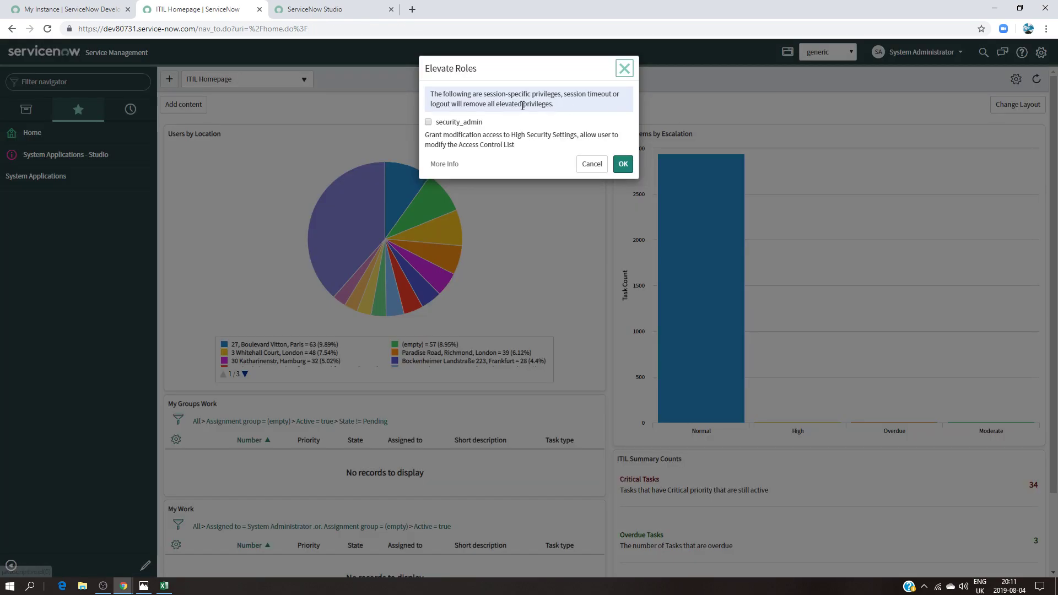
{"action": "left_click", "coordinate": [622, 164]}
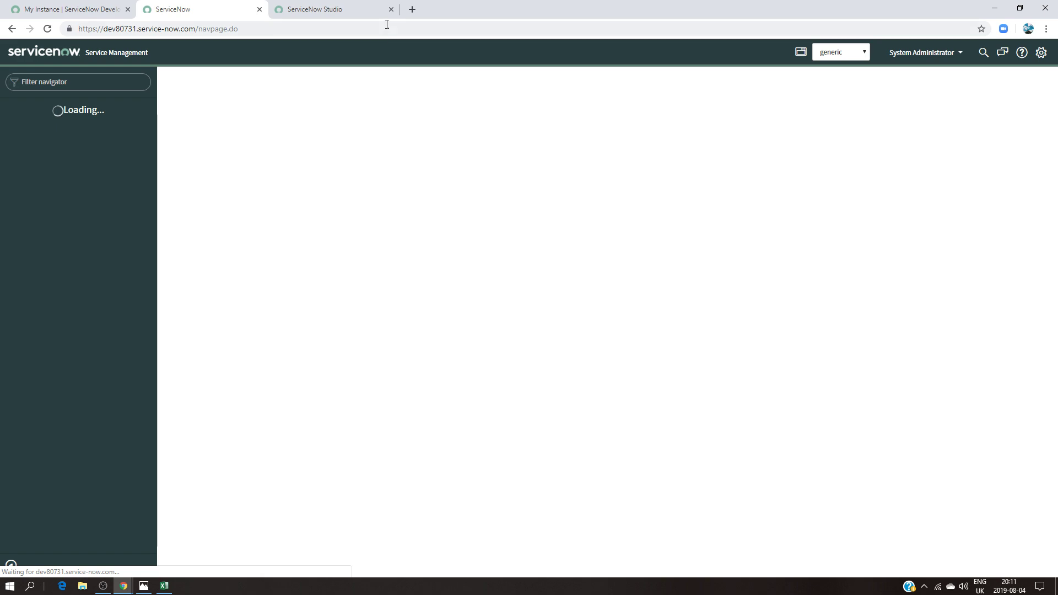
Reload the generic application in Studio and save its Field3 read access control as active
{"action": "left_click", "coordinate": [306, 10]}
{"action": "left_click", "coordinate": [577, 91]}
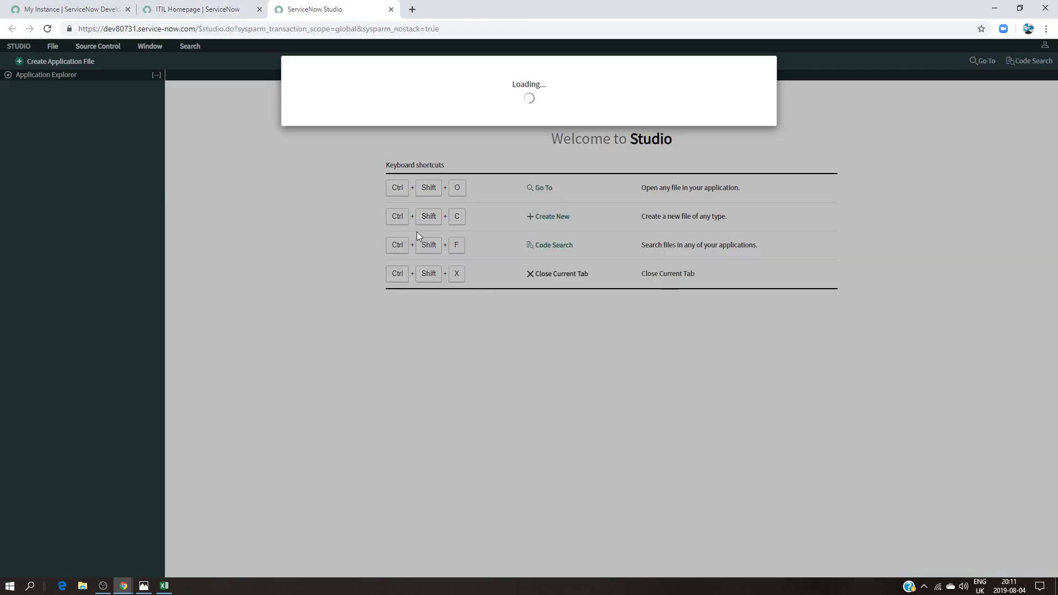
{"action": "left_click", "coordinate": [338, 160]}
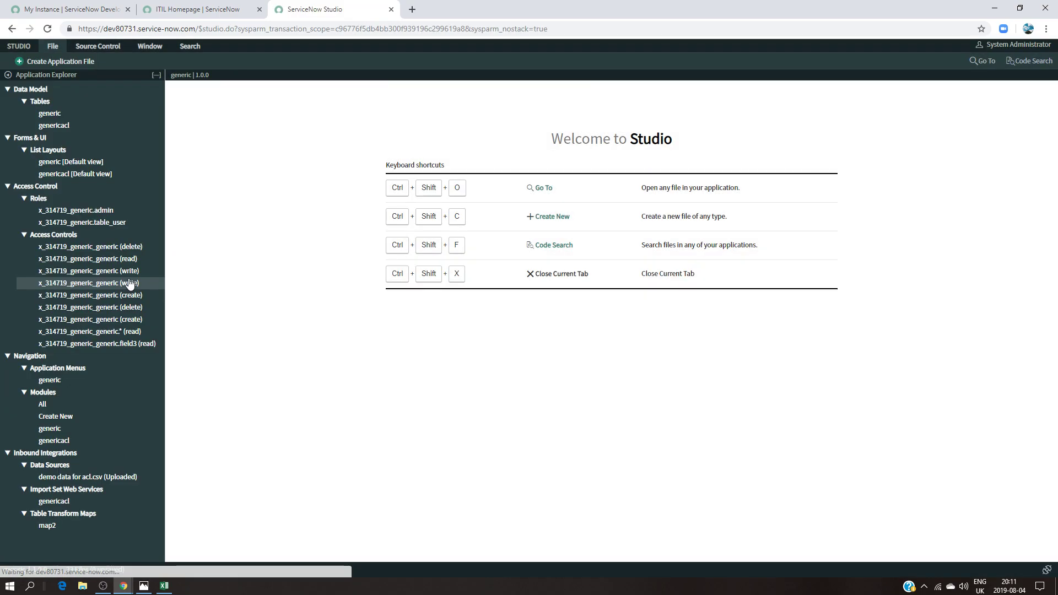
{"action": "left_click", "coordinate": [116, 344]}
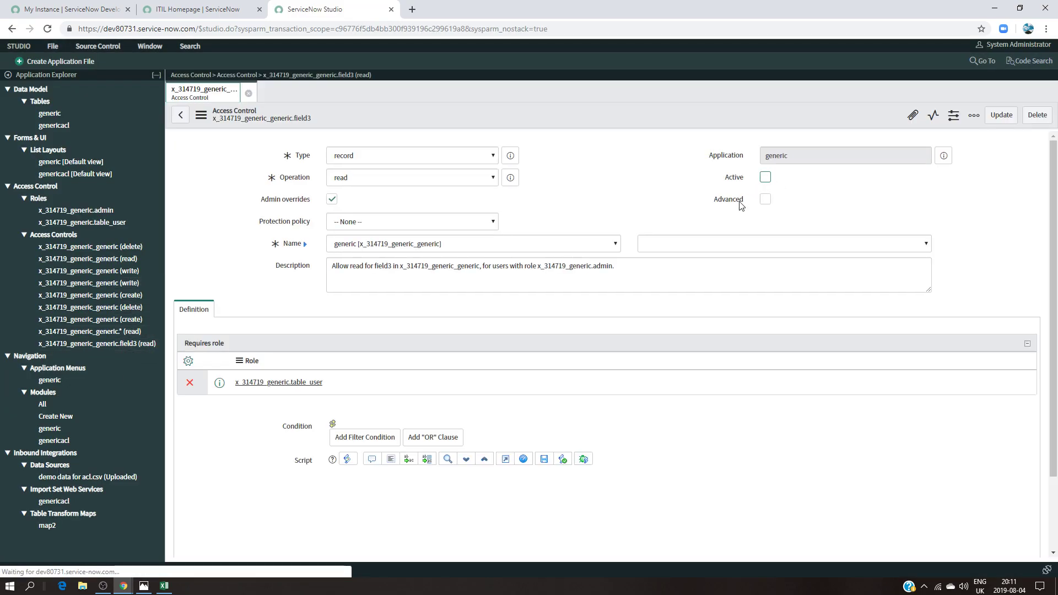
{"action": "left_click", "coordinate": [765, 176]}
{"action": "left_click", "coordinate": [1001, 115]}
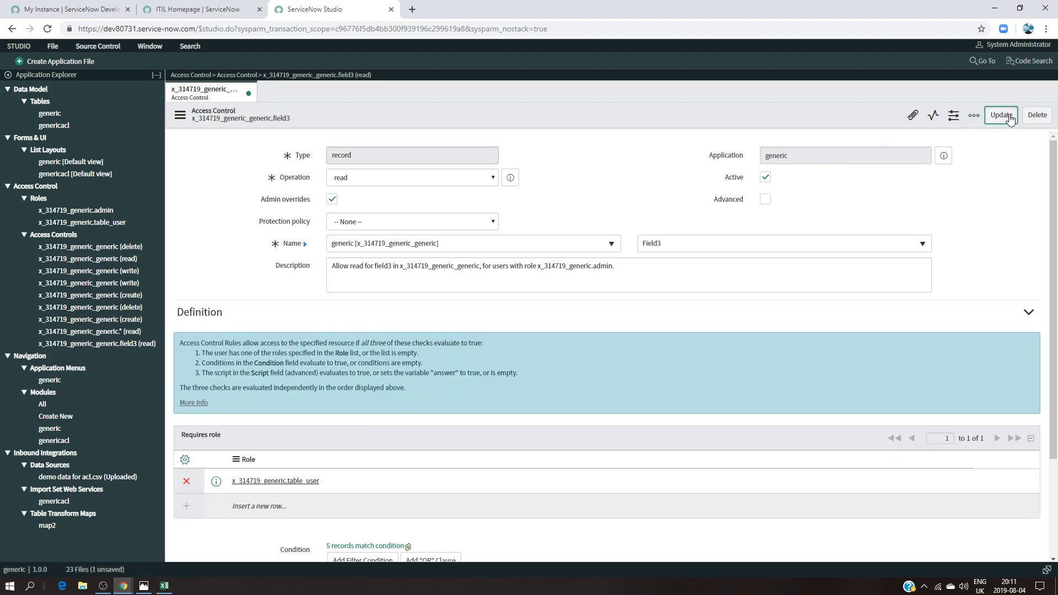
{"action": "left_click", "coordinate": [755, 254]}
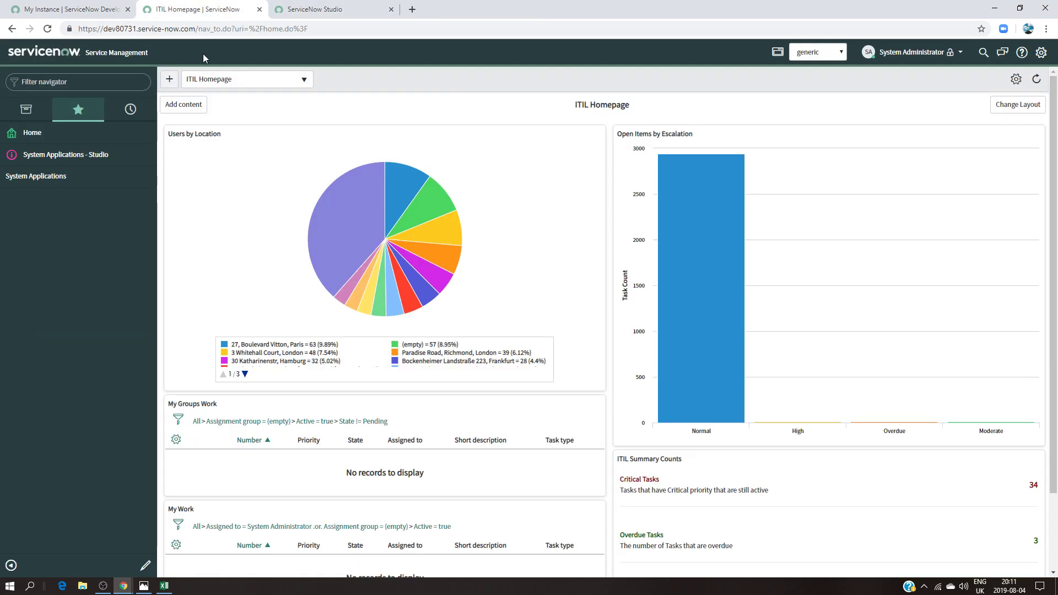
On the main instance page, impersonate the third user among the recent impersonations
{"action": "left_click", "coordinate": [198, 9]}
{"action": "left_click", "coordinate": [920, 56]}
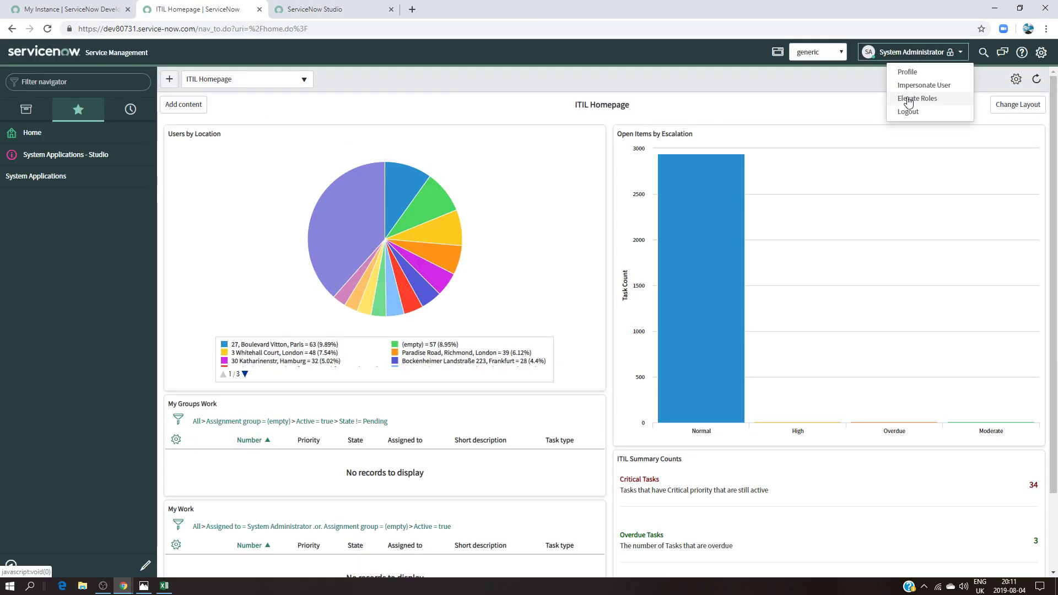
{"action": "left_click", "coordinate": [924, 84]}
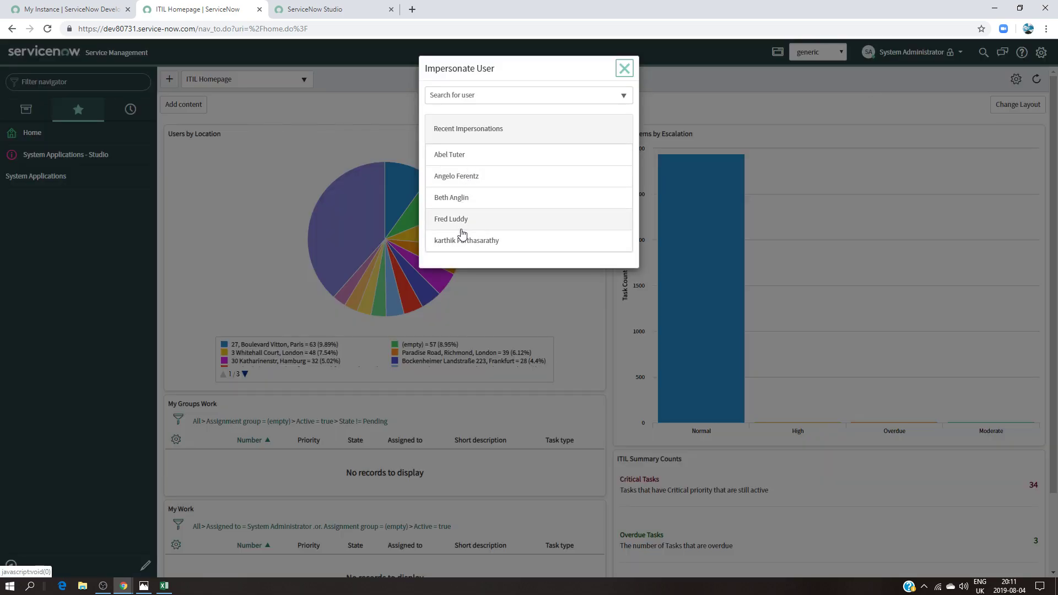
{"action": "left_click", "coordinate": [452, 198]}
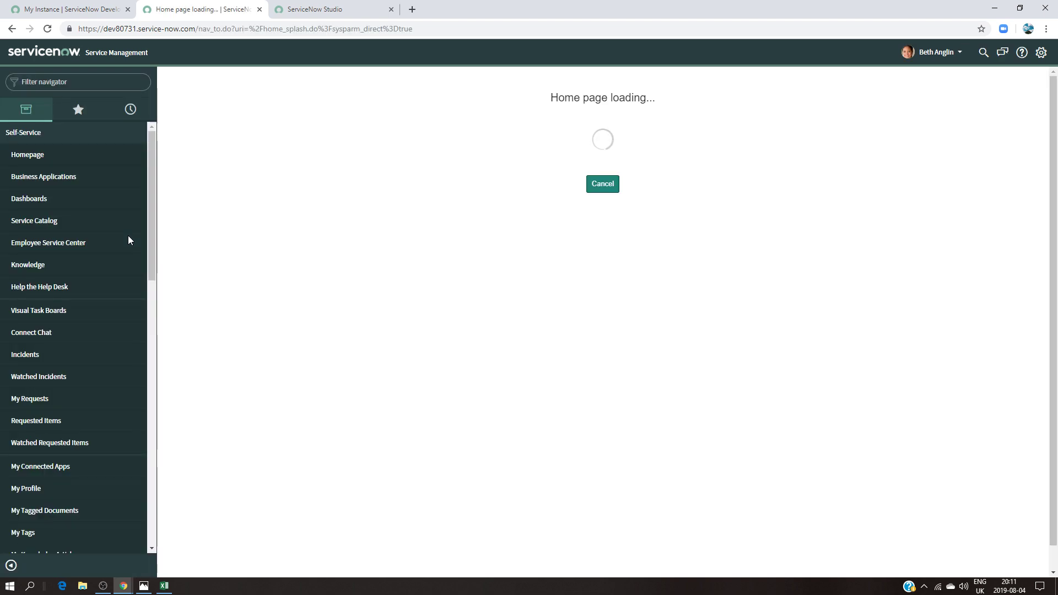
Find the generic application with the filter "gener", list all its records, and check which columns are offered for personalization
{"action": "left_click", "coordinate": [43, 81]}
{"action": "type", "text": "gener"}
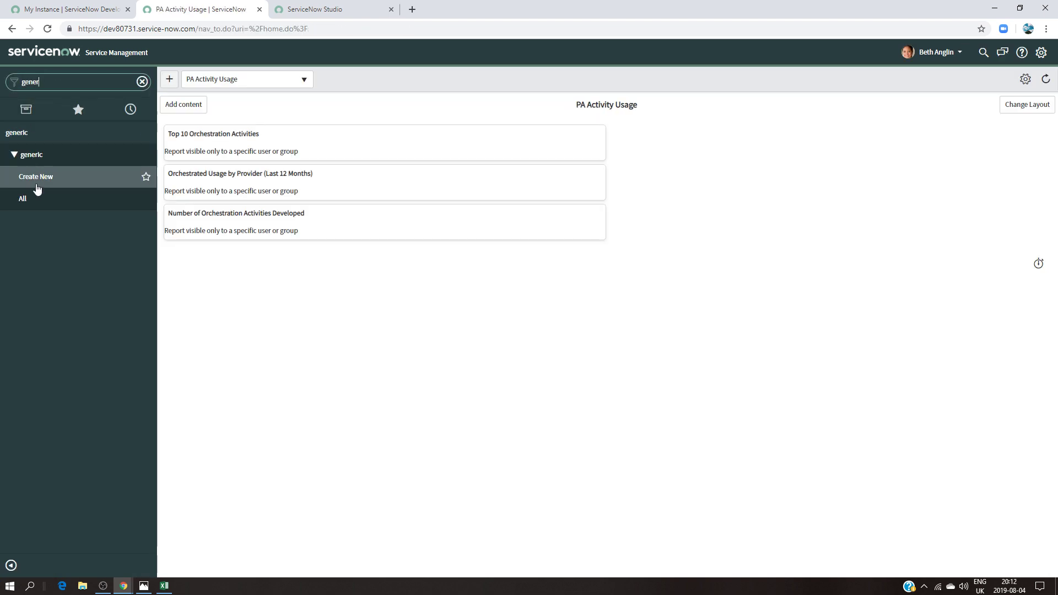
{"action": "left_click", "coordinate": [34, 199]}
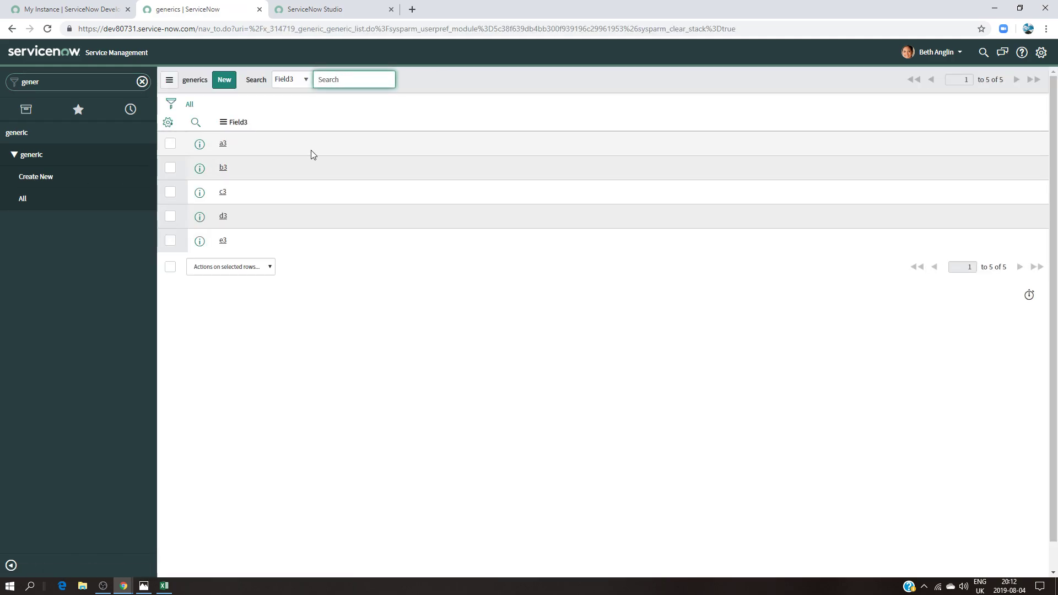
{"action": "left_click", "coordinate": [168, 122]}
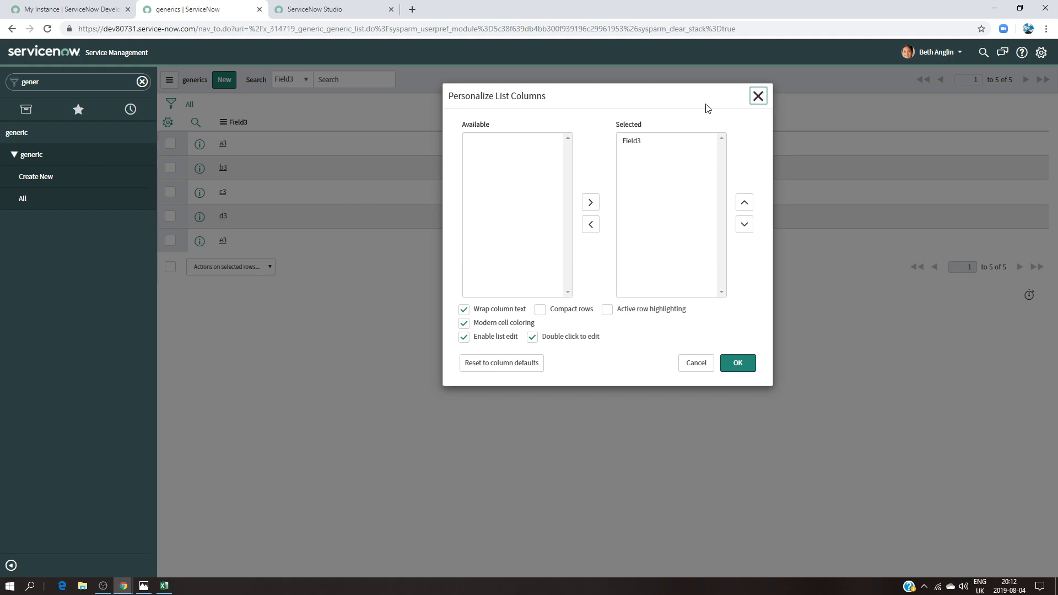
{"action": "left_click", "coordinate": [758, 96]}
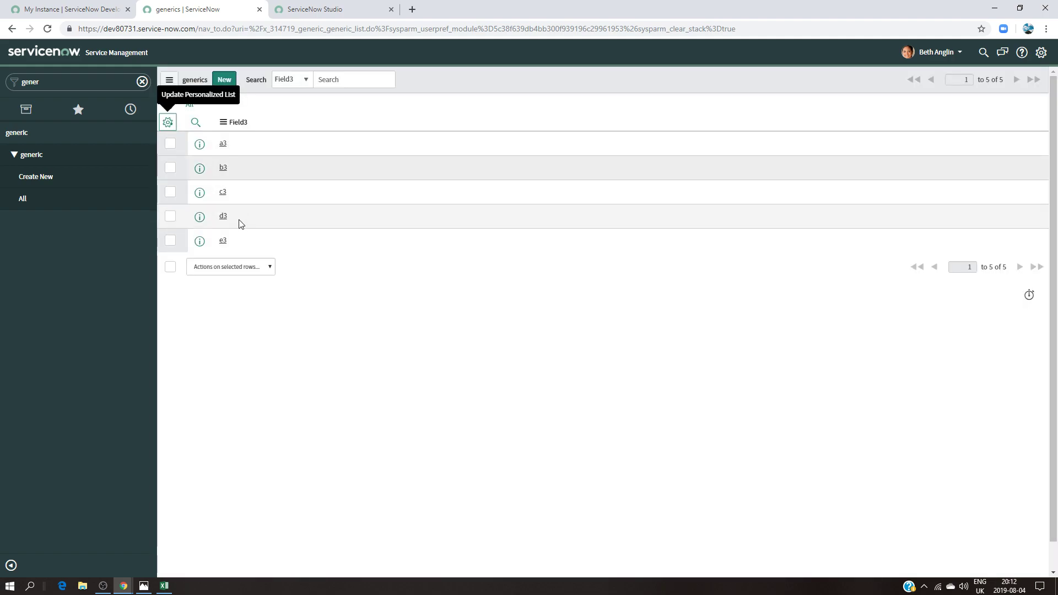
Compare the generic list with the expected_result.png image, minimize the image, and review the Field3 read access control in Studio
{"action": "left_click", "coordinate": [144, 585]}
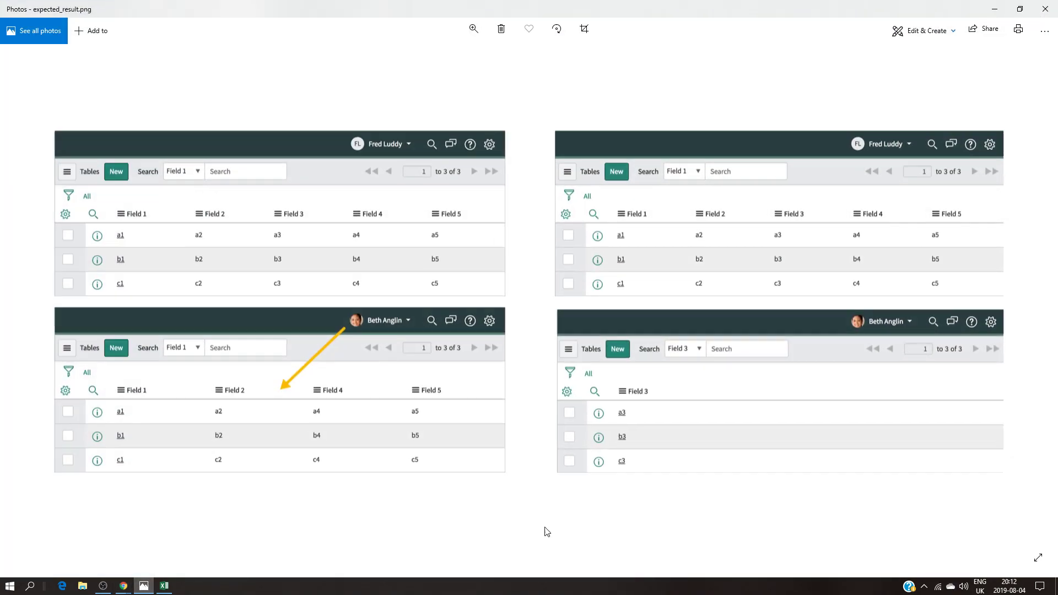
{"action": "left_click", "coordinate": [994, 9]}
{"action": "left_click", "coordinate": [364, 6]}
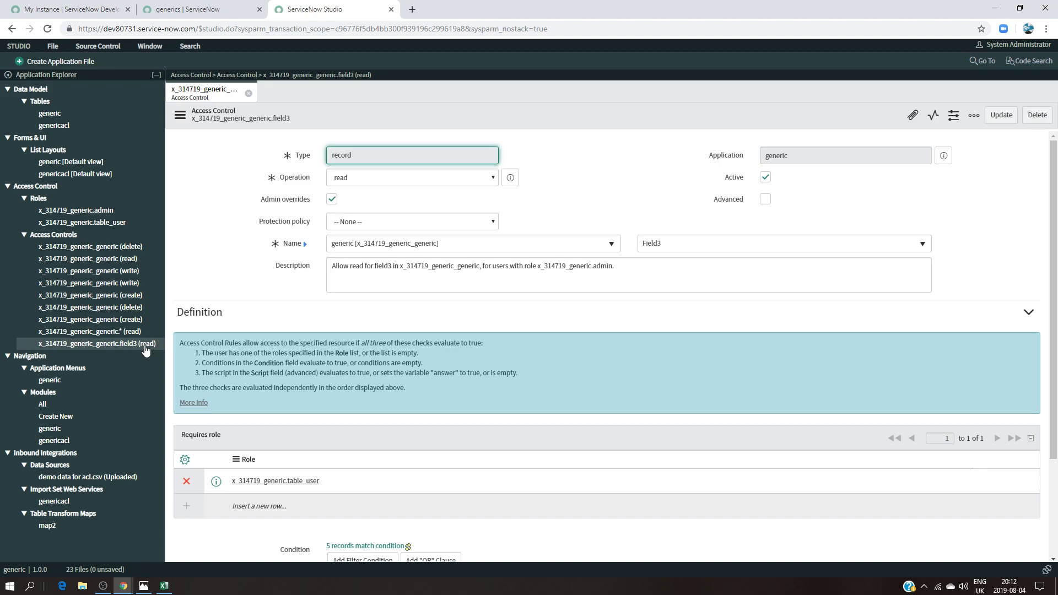
Return to the generic records list on the main instance and impersonate System Administrator again
{"action": "left_click", "coordinate": [217, 10]}
{"action": "left_click", "coordinate": [951, 53]}
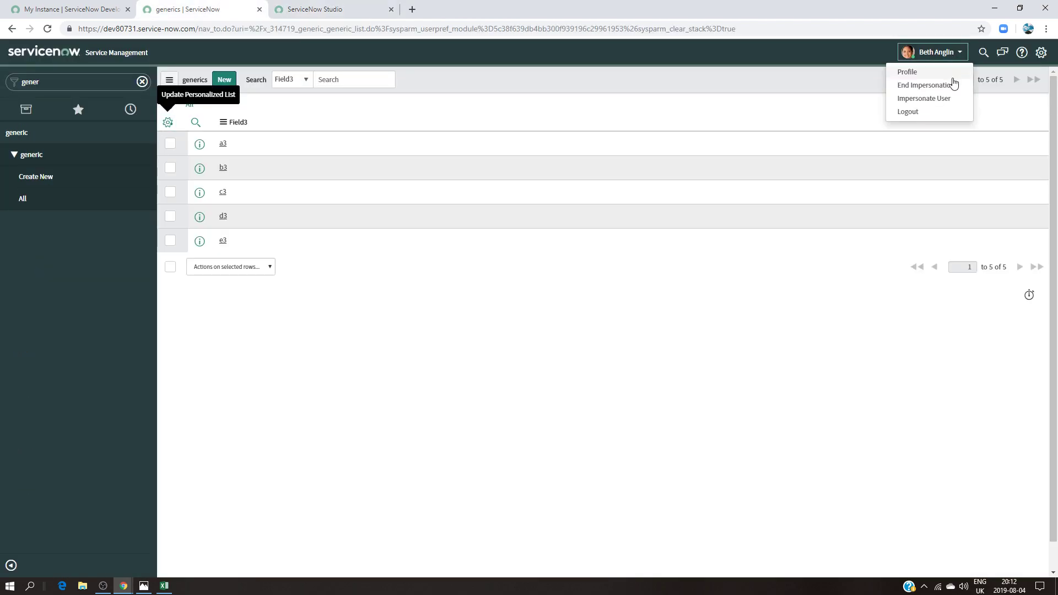
{"action": "left_click", "coordinate": [931, 104]}
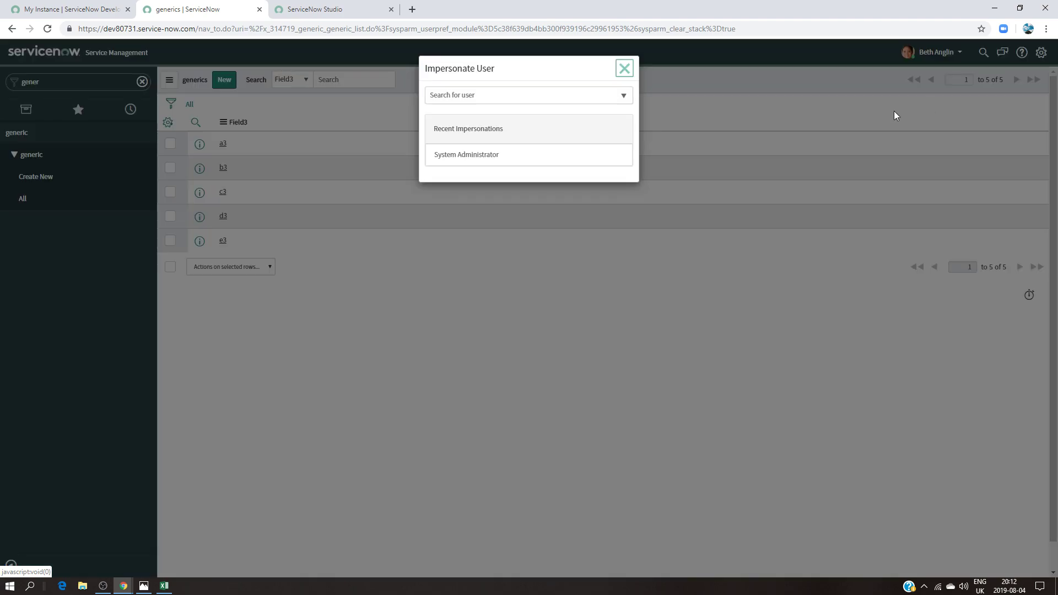
{"action": "left_click", "coordinate": [492, 159]}
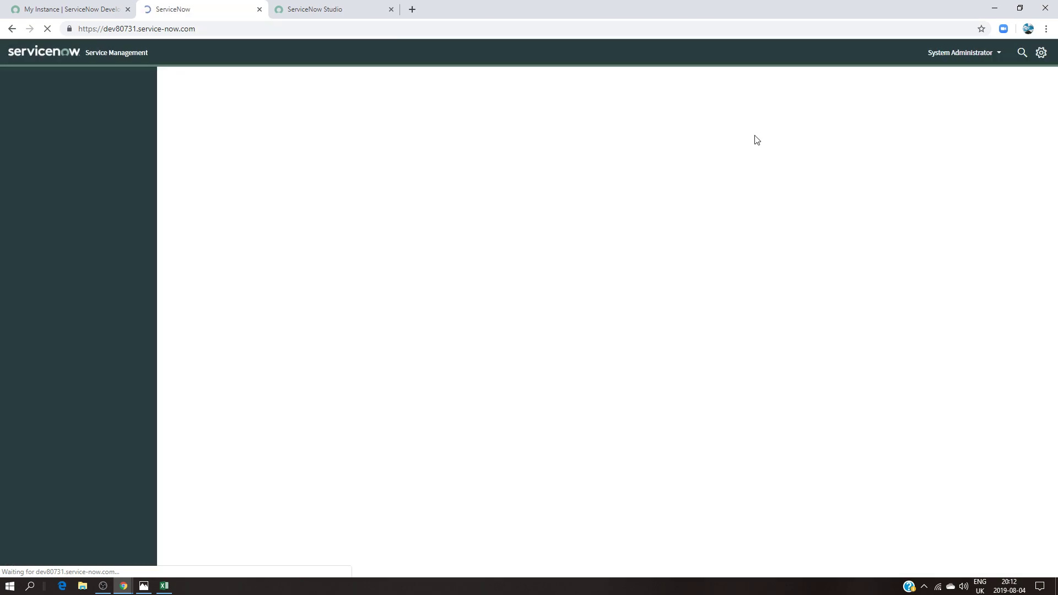
Elevate the restored administrator session with the security_admin role
{"action": "left_click", "coordinate": [929, 58]}
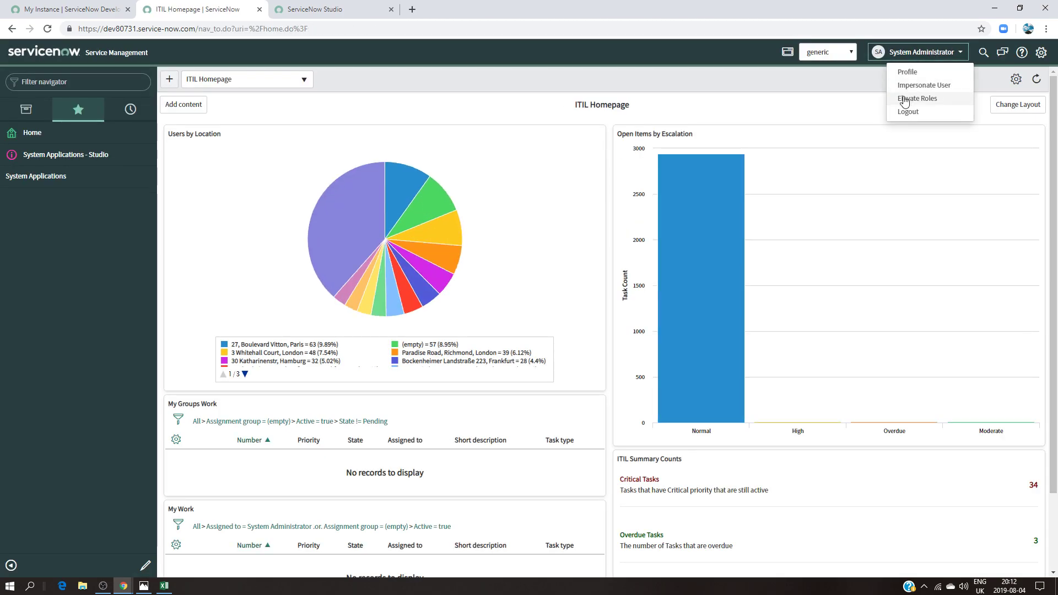
{"action": "left_click", "coordinate": [910, 98]}
{"action": "left_click", "coordinate": [461, 125]}
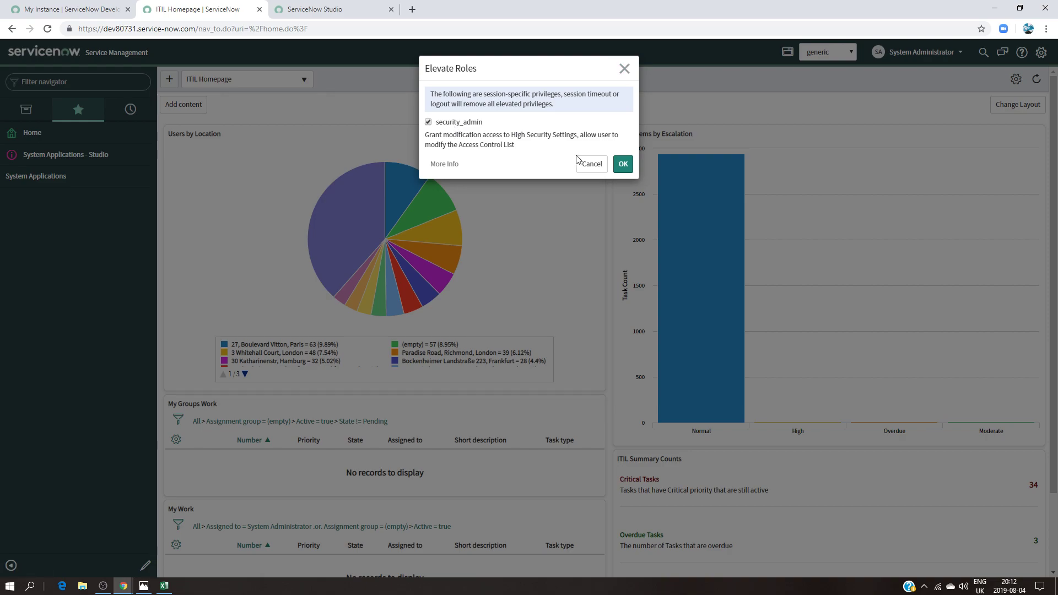
{"action": "left_click", "coordinate": [622, 163]}
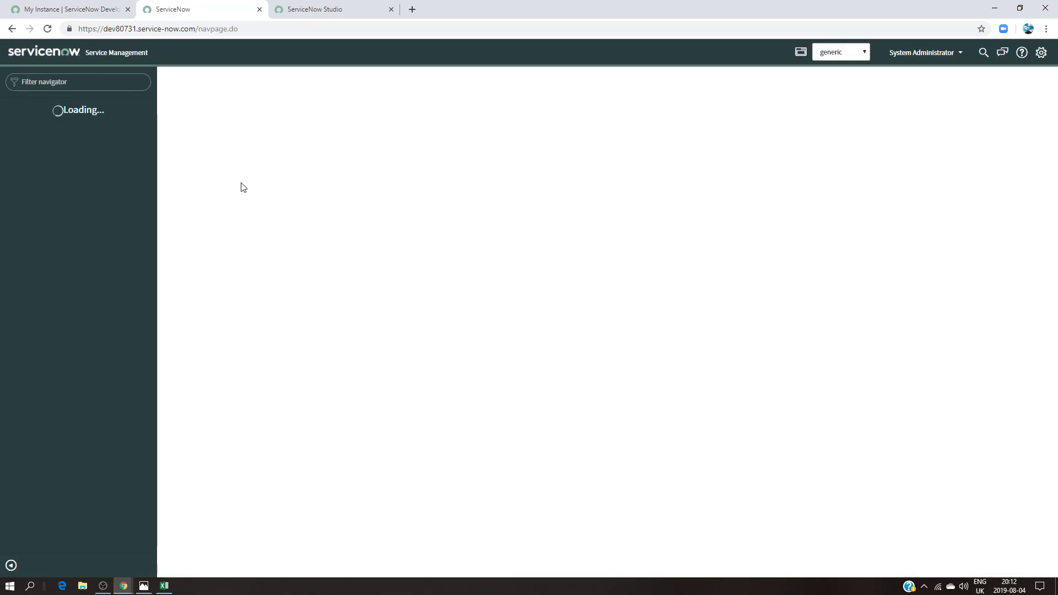
Close the existing Studio tab and reopen Studio with the generic application
{"action": "left_click", "coordinate": [325, 10]}
{"action": "left_click", "coordinate": [391, 9]}
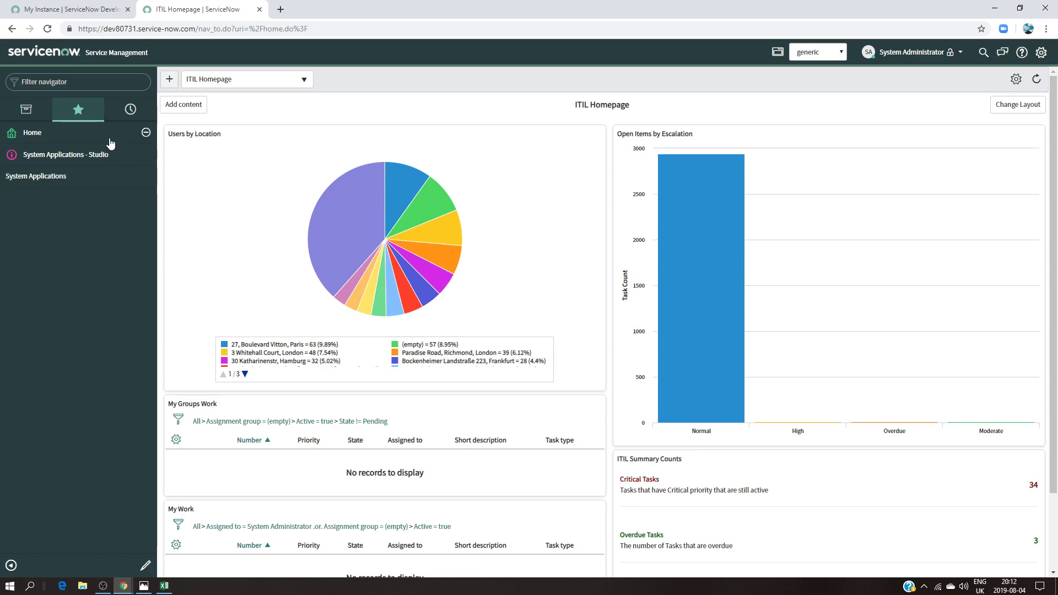
{"action": "left_click", "coordinate": [40, 156]}
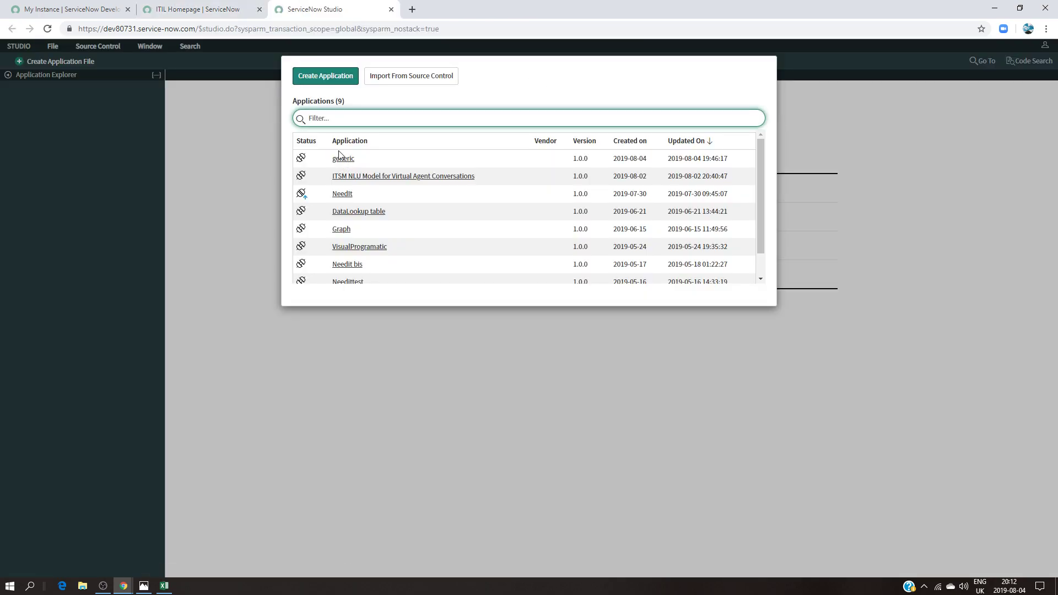
{"action": "left_click", "coordinate": [341, 158]}
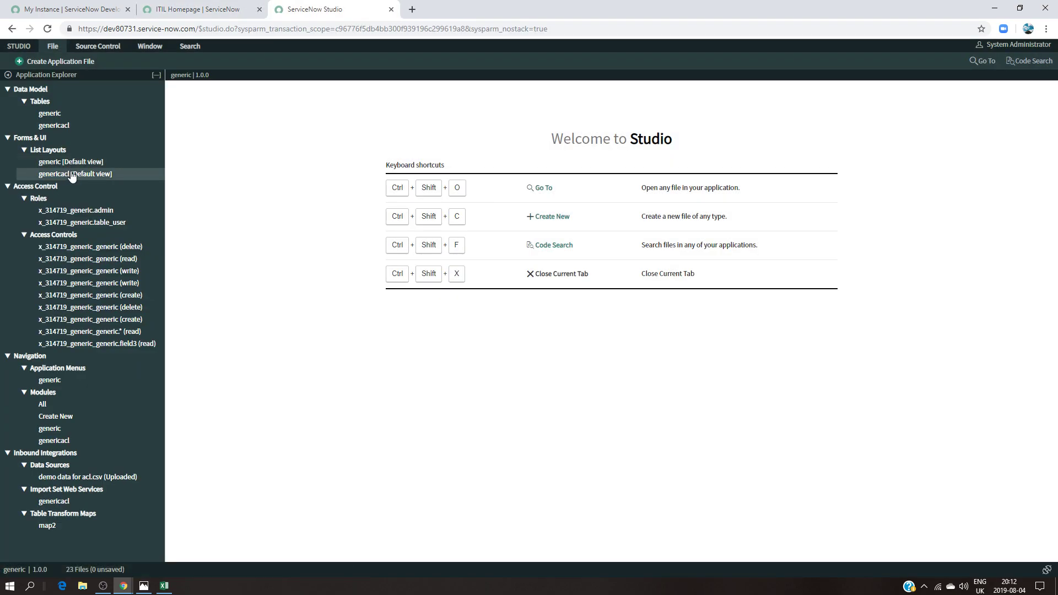
Filter the application file types by "acc" and create a new Access Control file
{"action": "left_click", "coordinate": [69, 62]}
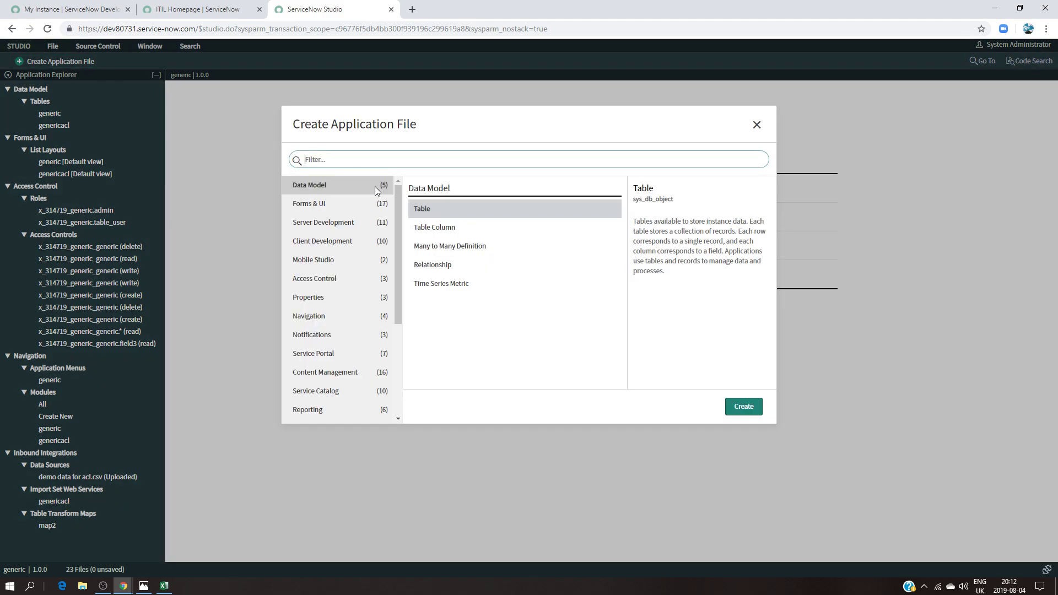
{"action": "left_click", "coordinate": [371, 163]}
{"action": "type", "text": "acc"}
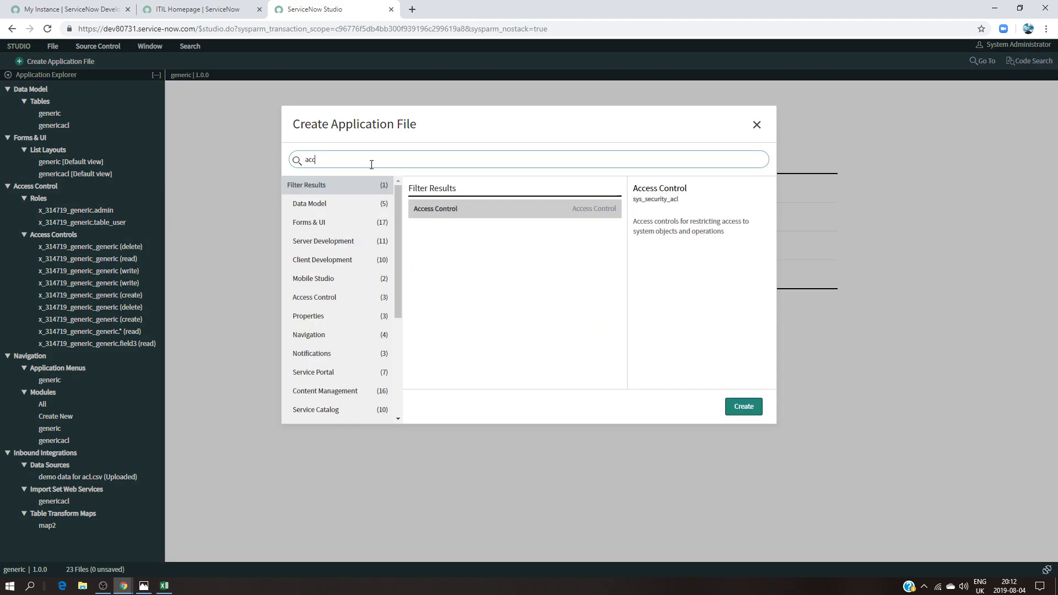
{"action": "left_click", "coordinate": [455, 208]}
{"action": "left_click", "coordinate": [740, 404]}
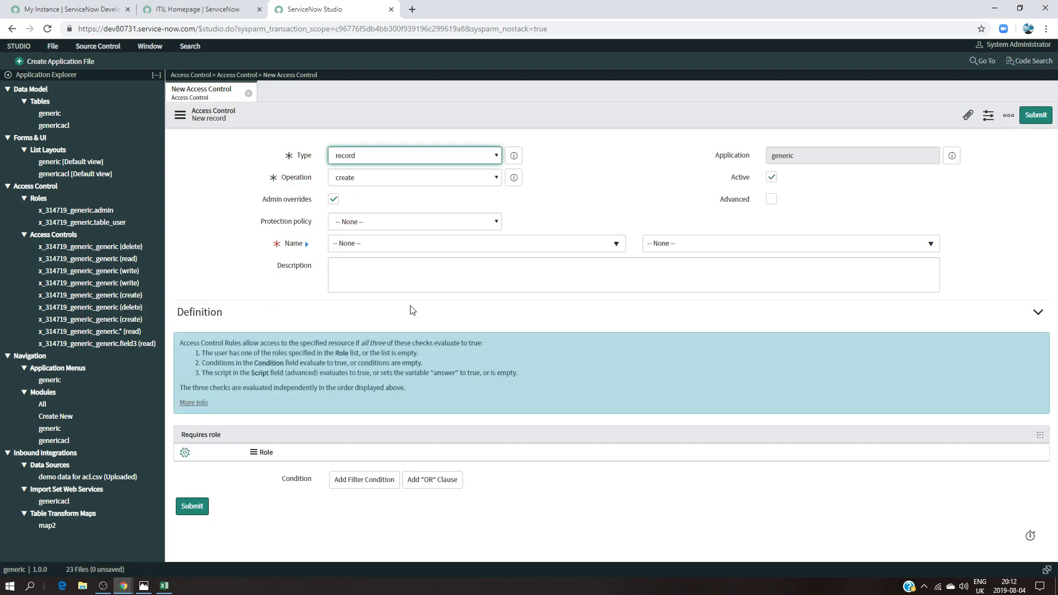
Target the new access control at Field4 of the generic [x_314719_generic_generic] table
{"action": "left_click", "coordinate": [682, 248]}
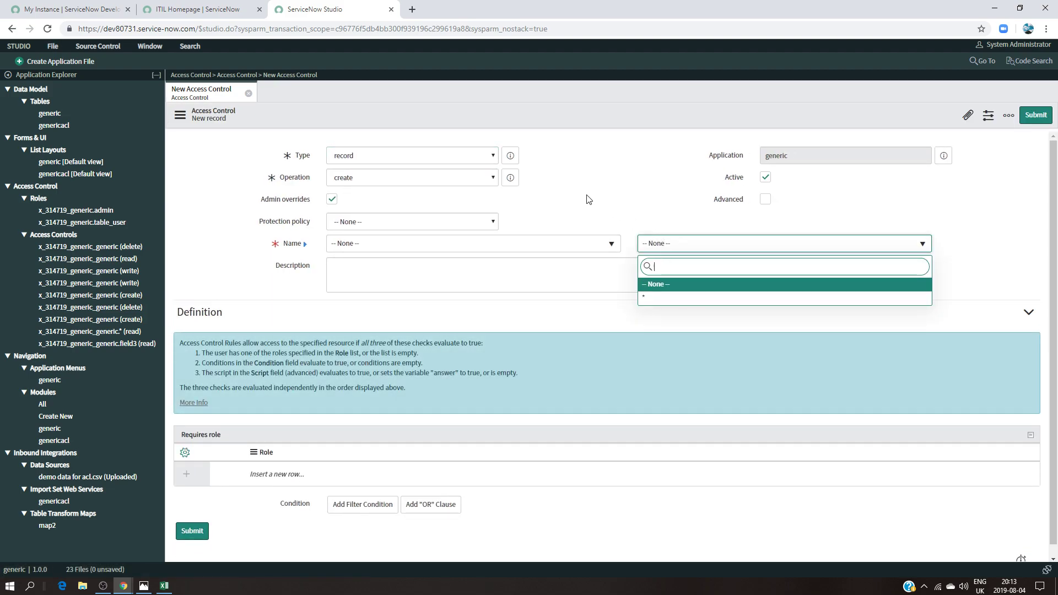
{"action": "key", "text": "Escape"}
{"action": "left_click", "coordinate": [513, 246]}
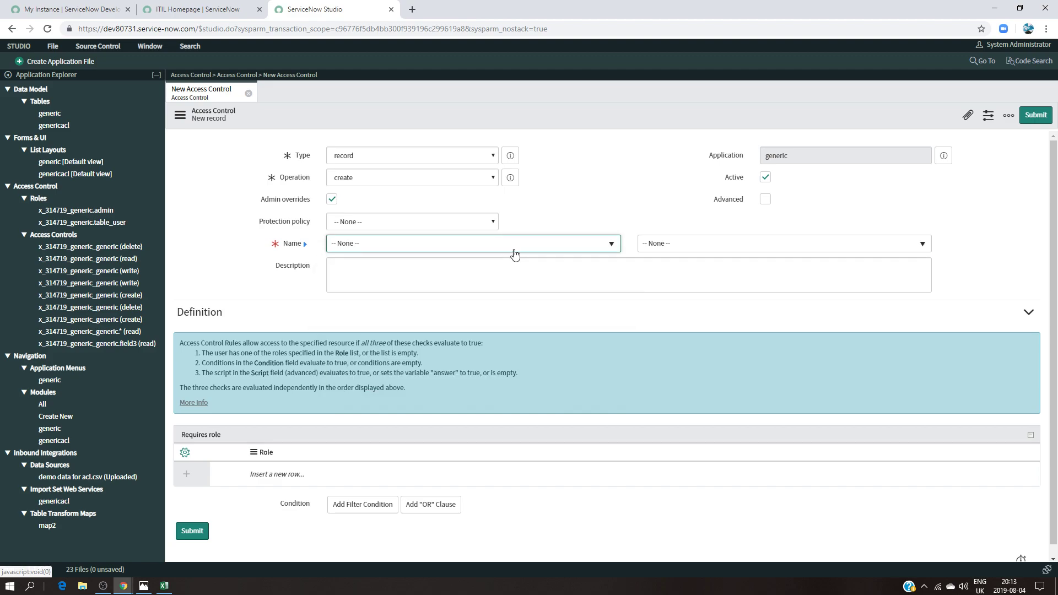
{"action": "left_click", "coordinate": [513, 249]}
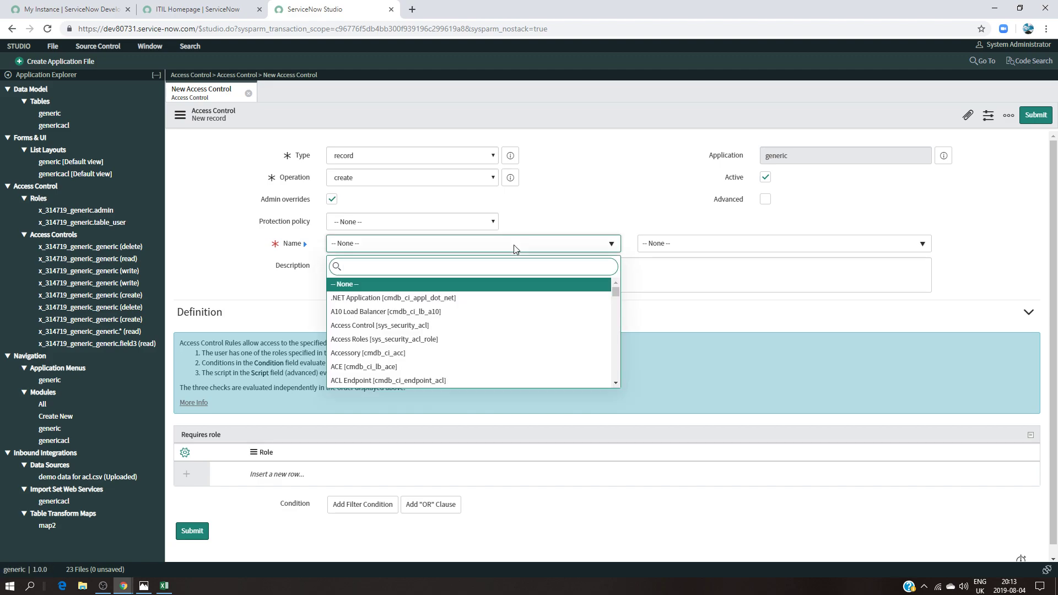
{"action": "type", "text": "gen"}
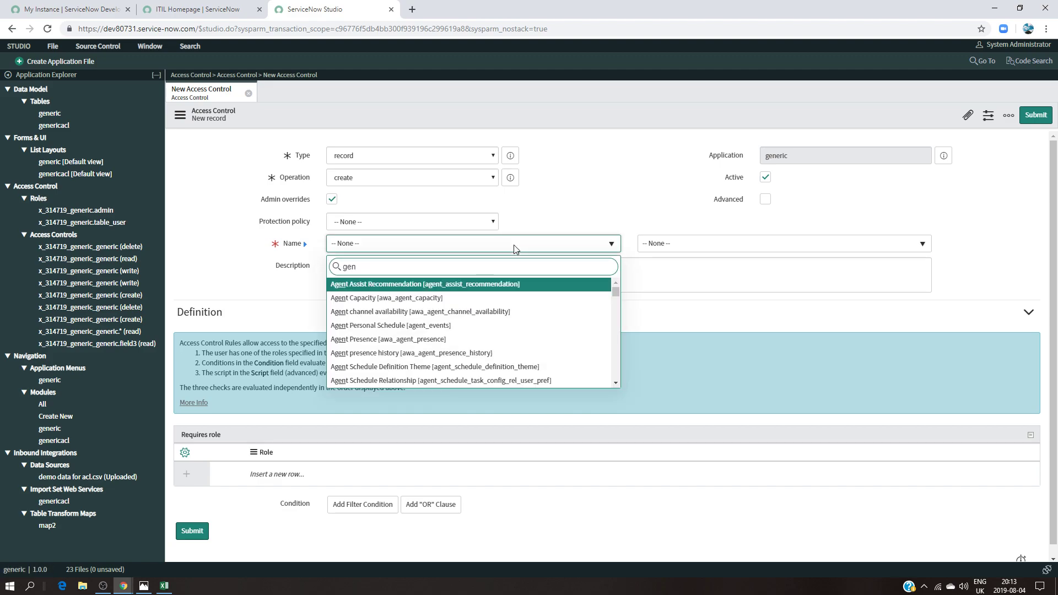
{"action": "type", "text": "eric"}
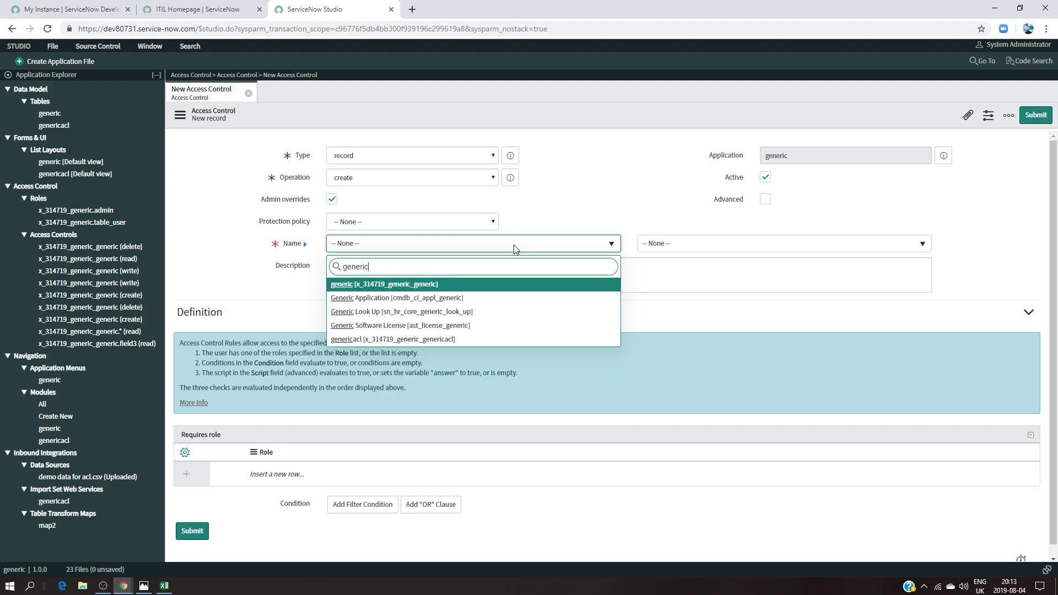
{"action": "left_click", "coordinate": [473, 284]}
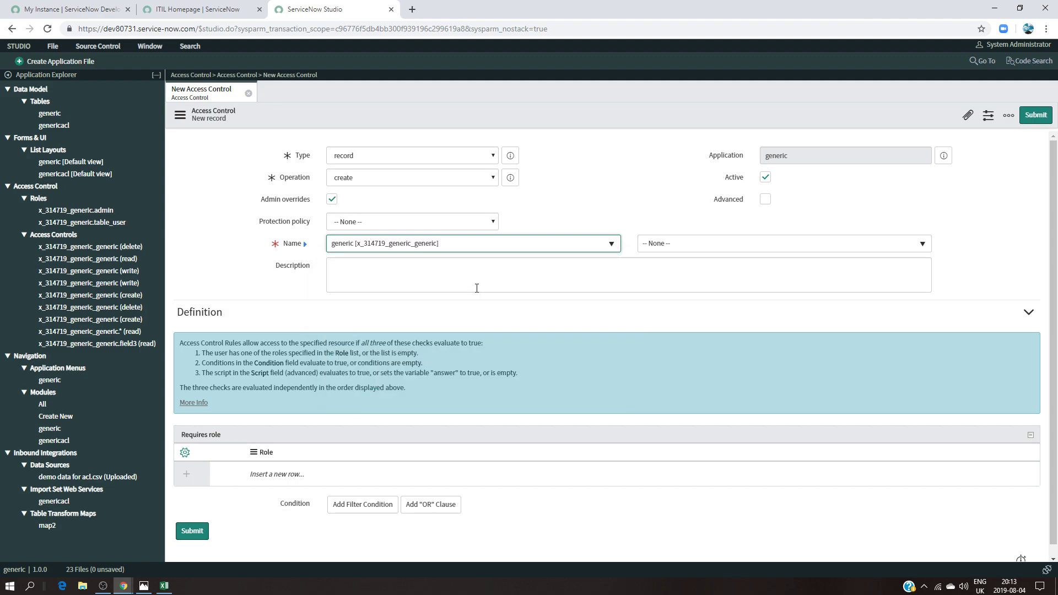
{"action": "left_click", "coordinate": [652, 245]}
{"action": "scroll", "coordinate": [711, 353], "scroll_direction": "down", "scroll_amount": 2}
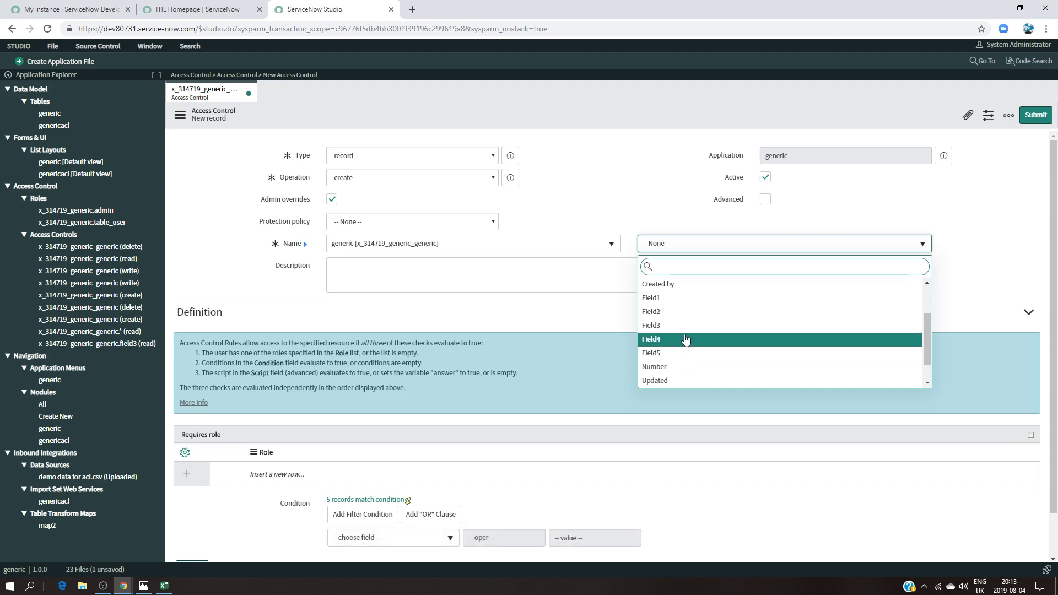
{"action": "left_click", "coordinate": [683, 339]}
Require the x_314719_generic.table_user role for the Field4 access control, then submit it and accept the security rule verification
{"action": "scroll", "coordinate": [477, 296], "scroll_direction": "down", "scroll_amount": 1}
{"action": "left_click", "coordinate": [266, 424]}
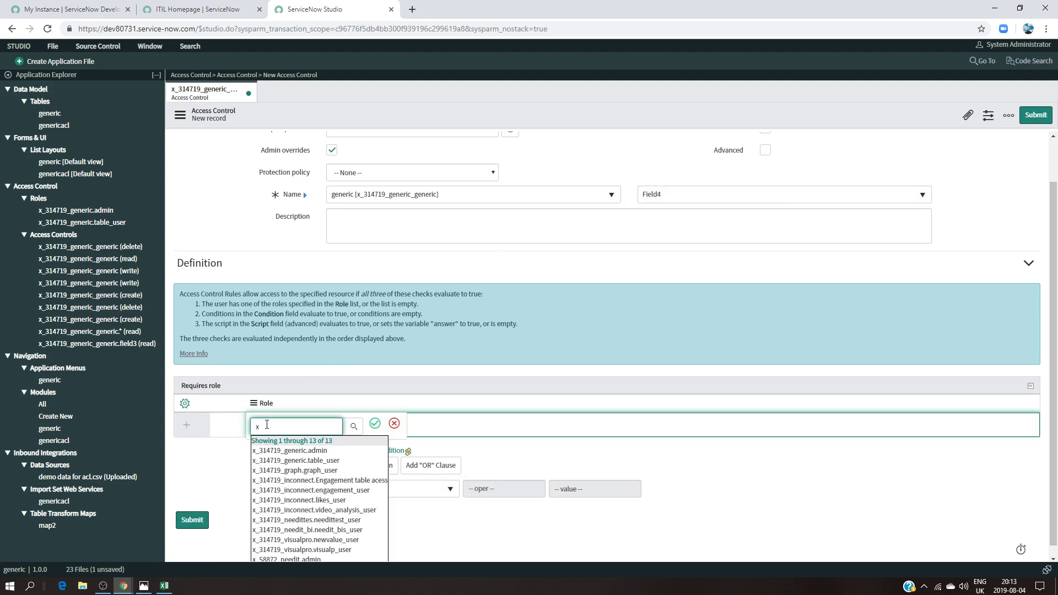
{"action": "left_click", "coordinate": [297, 460]}
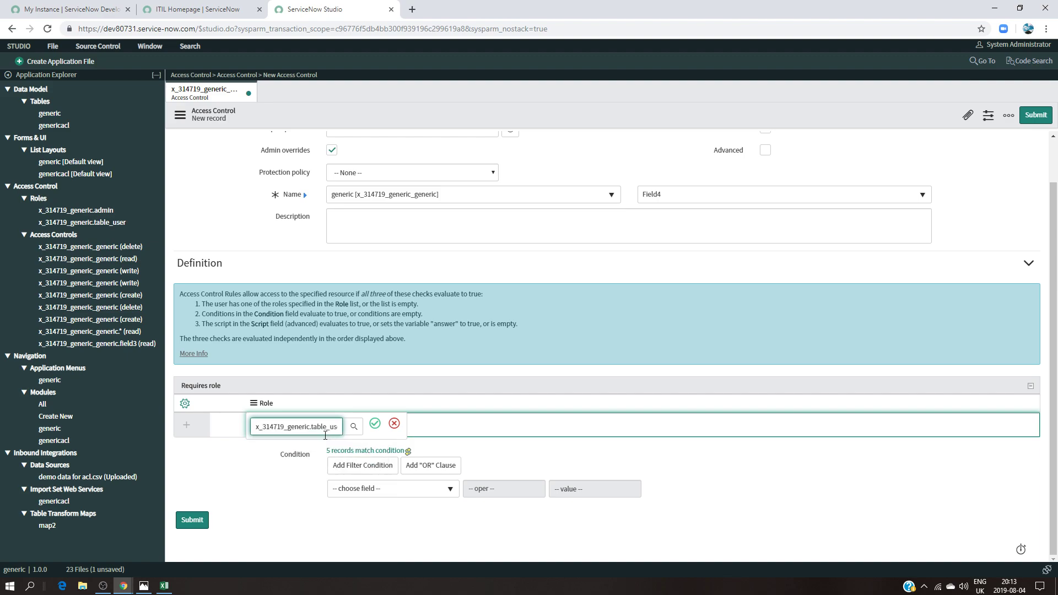
{"action": "left_click", "coordinate": [375, 424]}
{"action": "scroll", "coordinate": [683, 306], "scroll_direction": "up", "scroll_amount": 1}
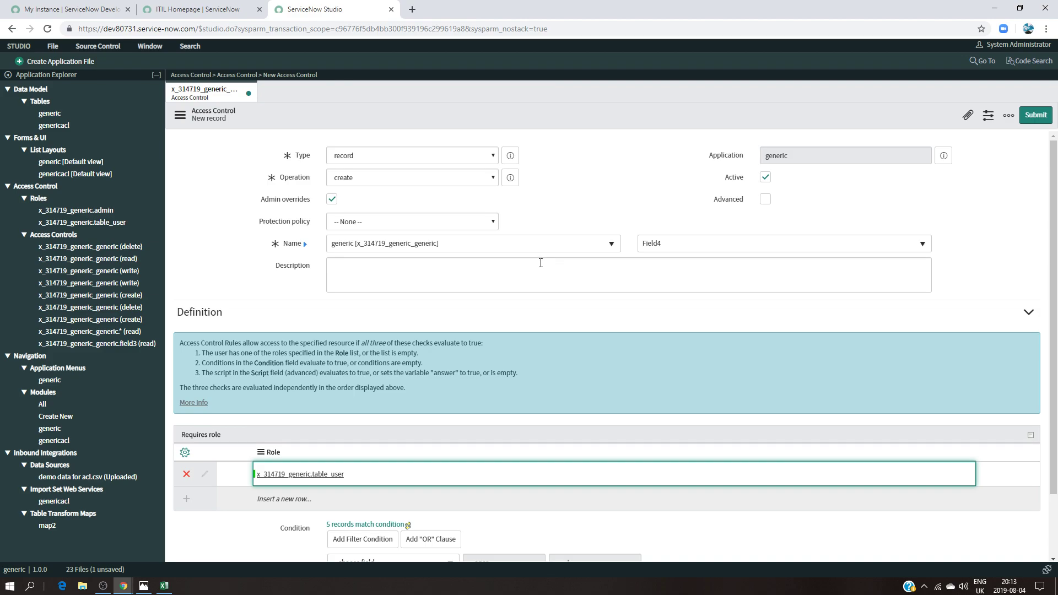
{"action": "left_click", "coordinate": [1026, 117]}
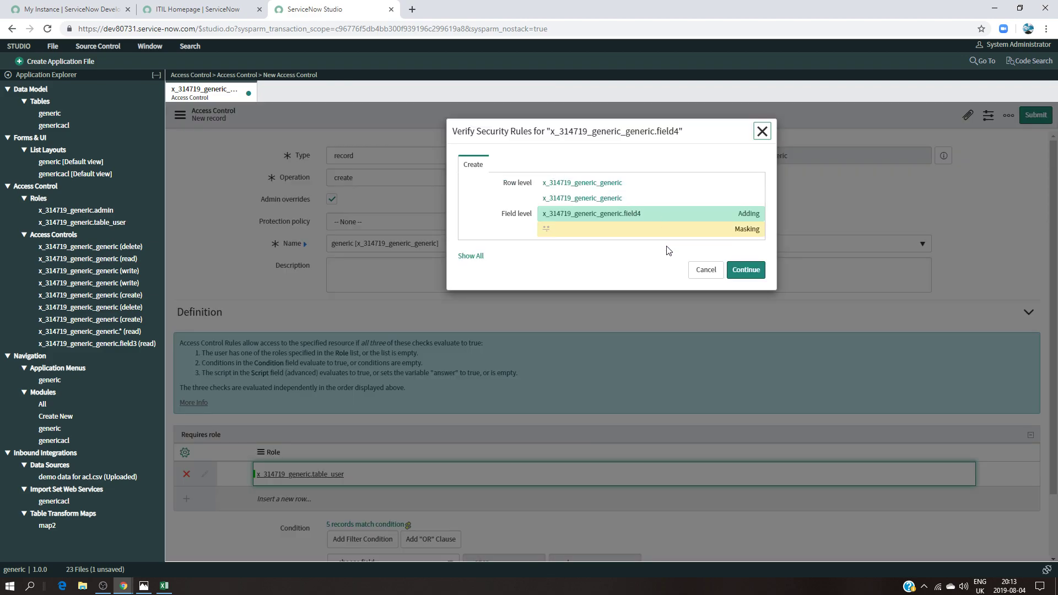
{"action": "left_click", "coordinate": [747, 271]}
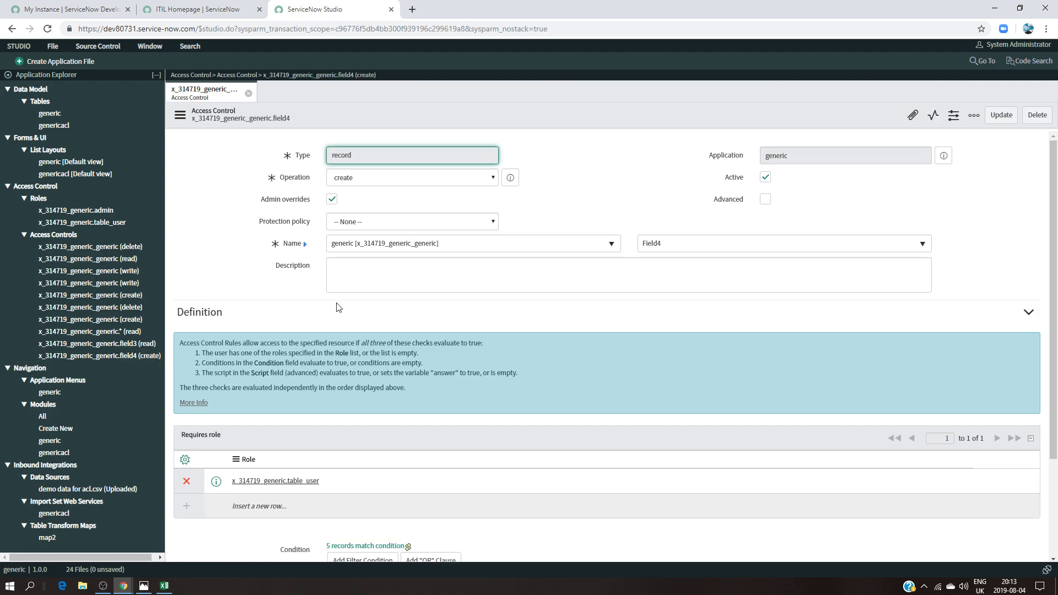
Change the Field4 access control's operation to read and save the update, accepting the security rule verification
{"action": "left_click", "coordinate": [409, 182]}
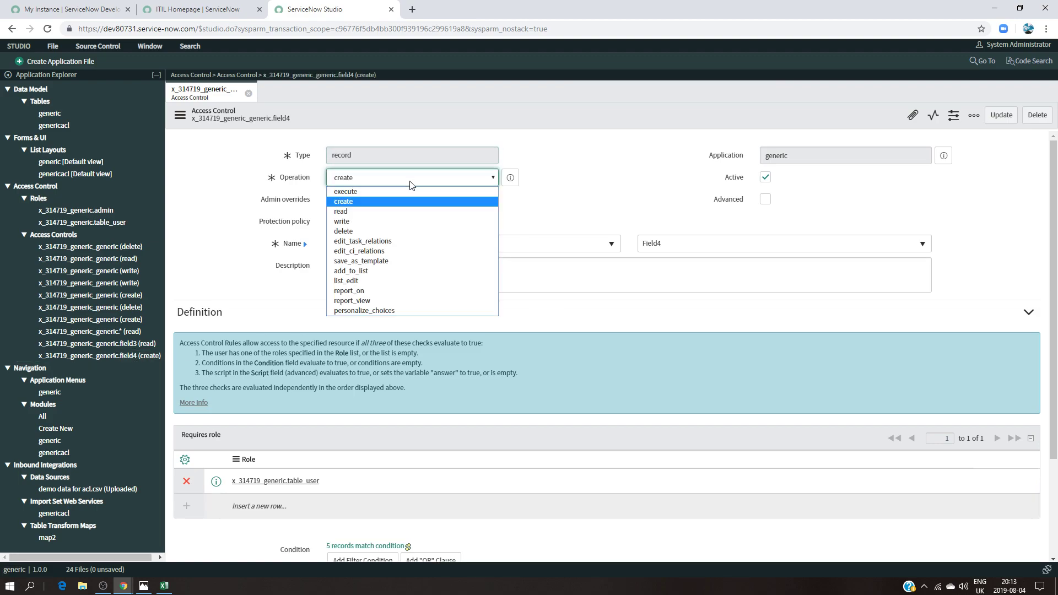
{"action": "left_click", "coordinate": [360, 208]}
{"action": "left_click", "coordinate": [1000, 115]}
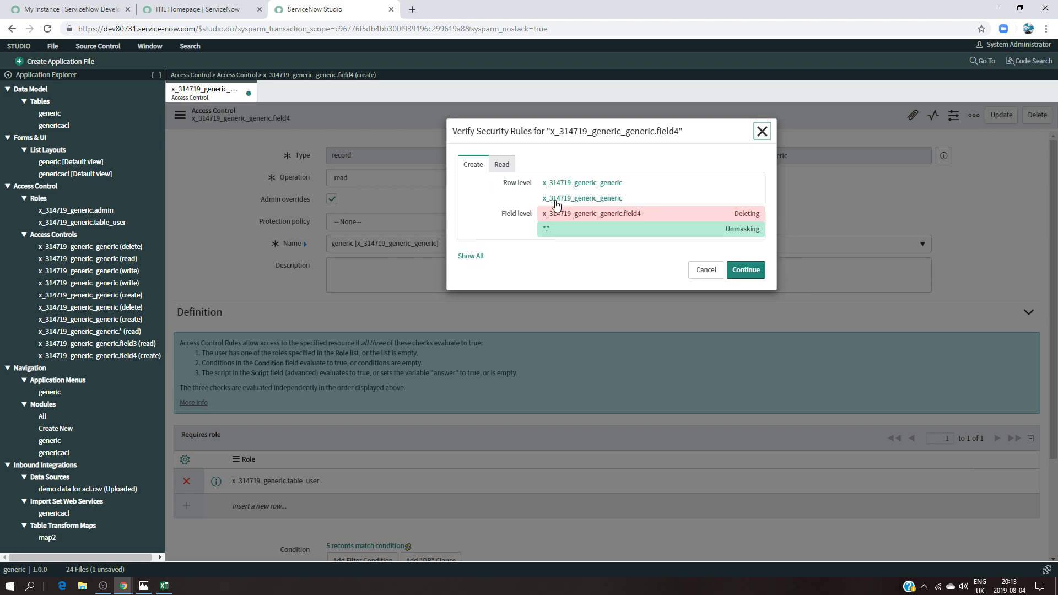
{"action": "left_click", "coordinate": [746, 270]}
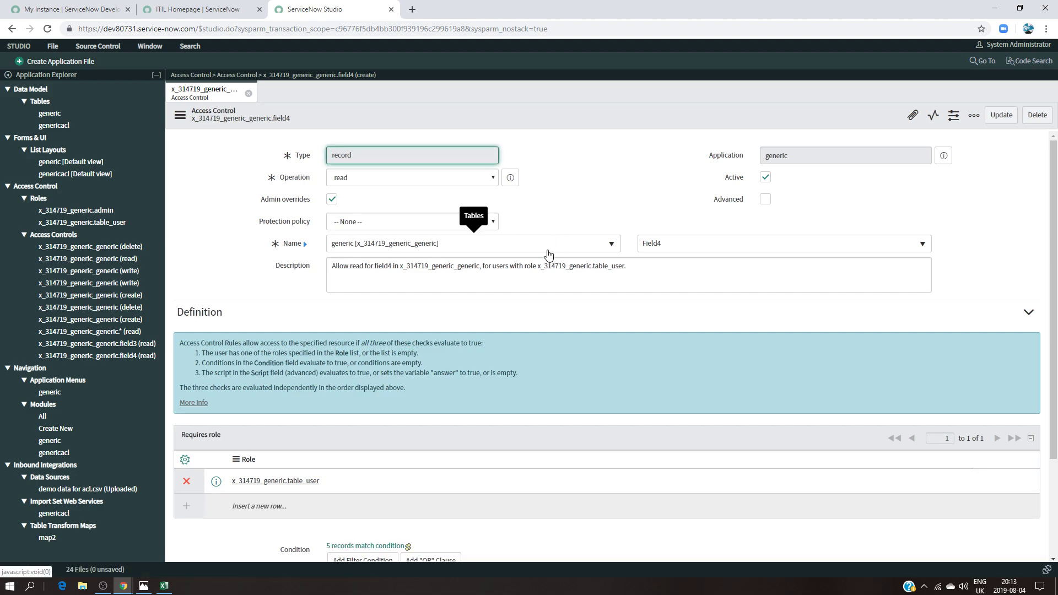
Return to the main instance, impersonate the test table user and open the list of all generic records
{"action": "left_click", "coordinate": [215, 10]}
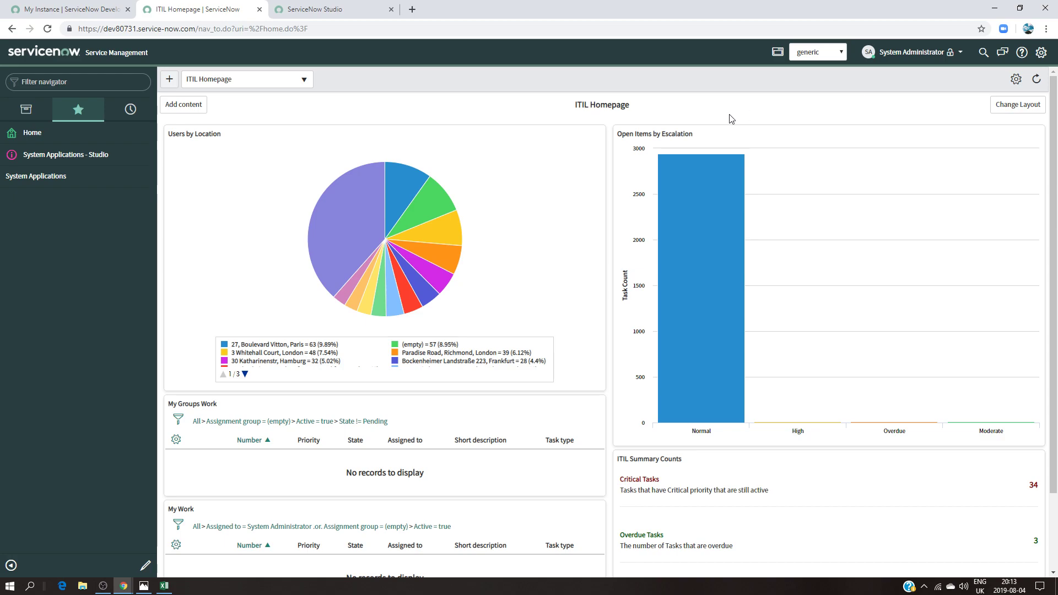
{"action": "left_click", "coordinate": [915, 52]}
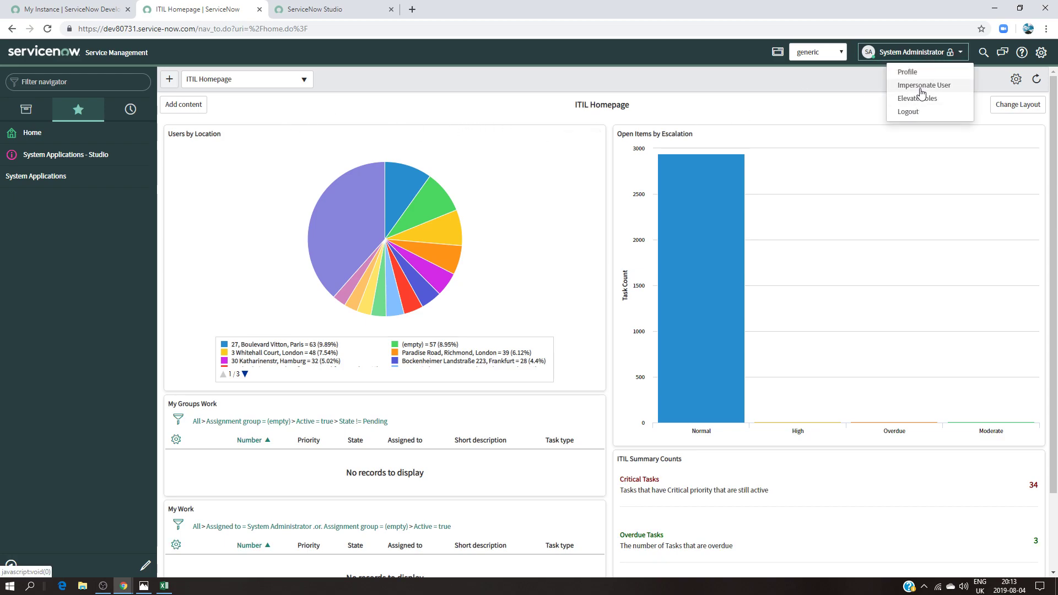
{"action": "left_click", "coordinate": [919, 84]}
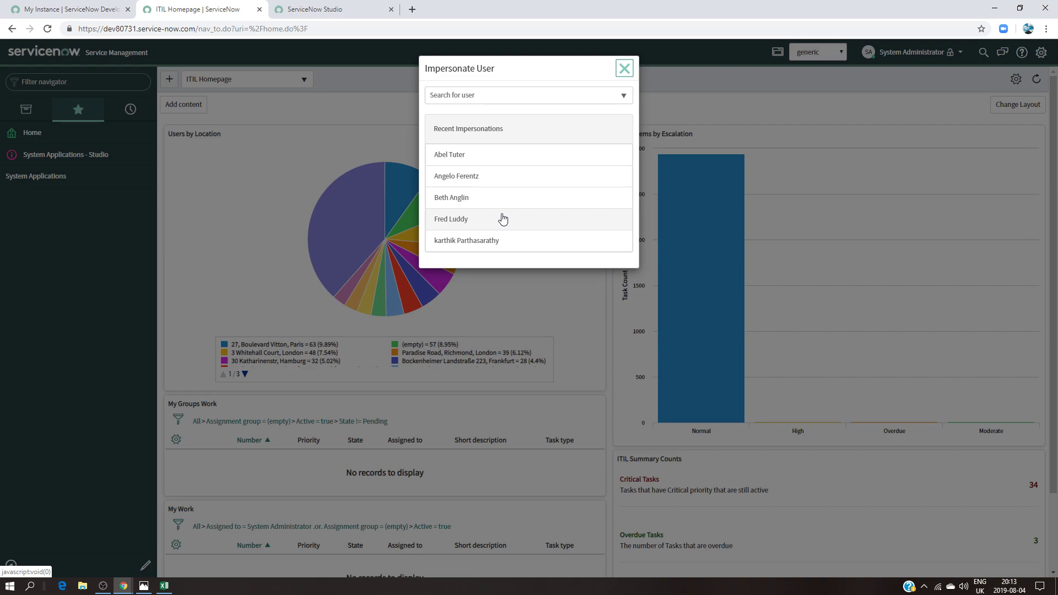
{"action": "left_click", "coordinate": [461, 205]}
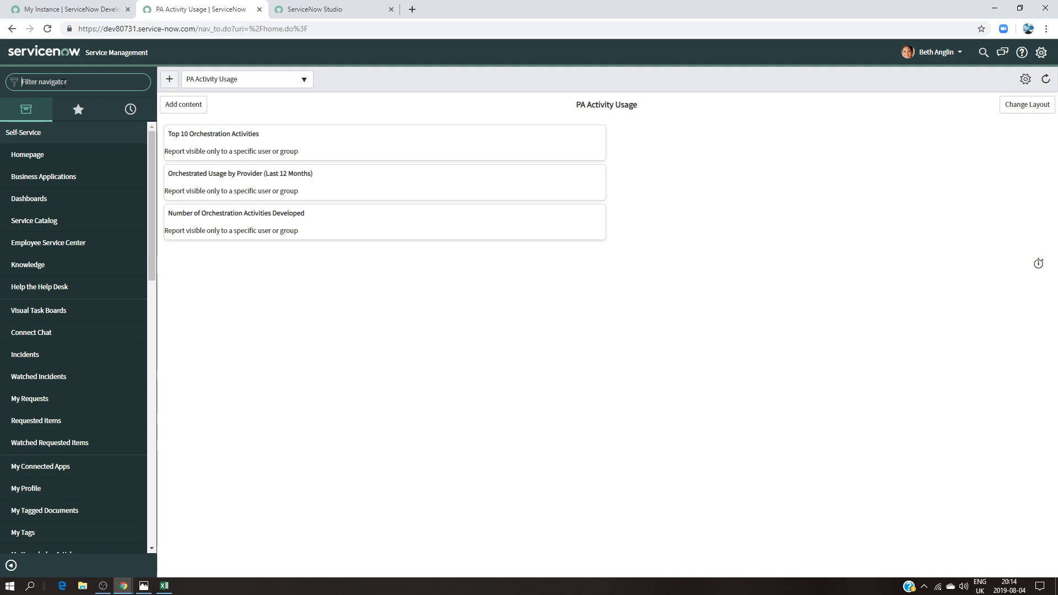
{"action": "type", "text": "gener"}
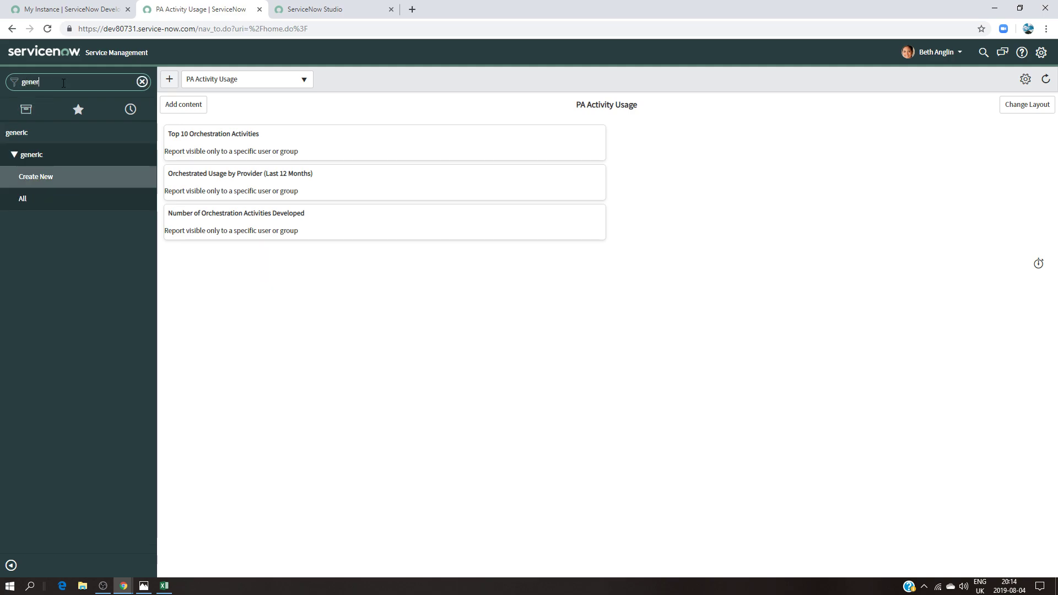
{"action": "left_click", "coordinate": [65, 204]}
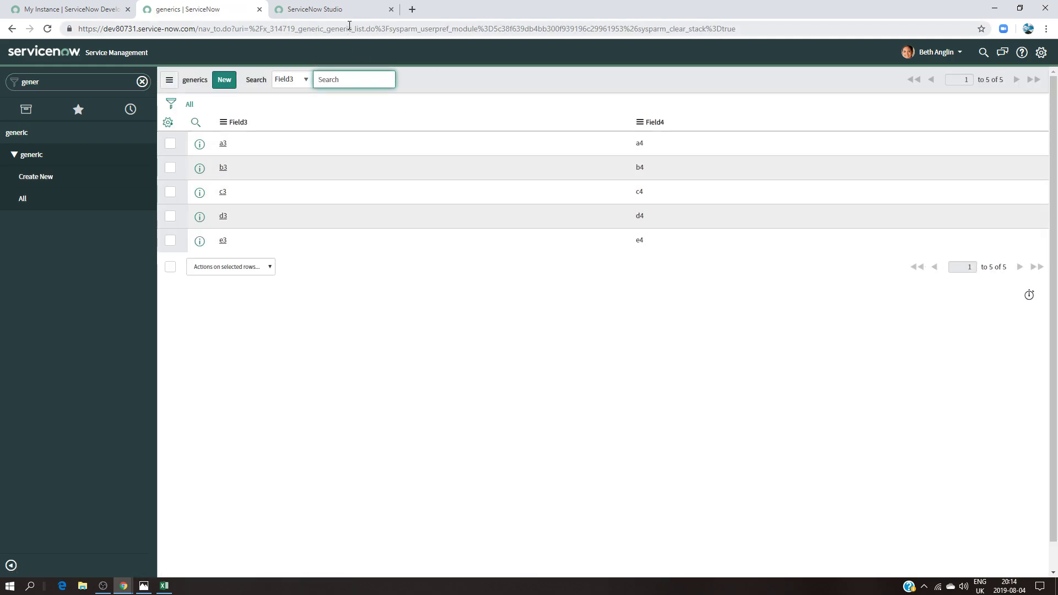
{"action": "left_click", "coordinate": [336, 14]}
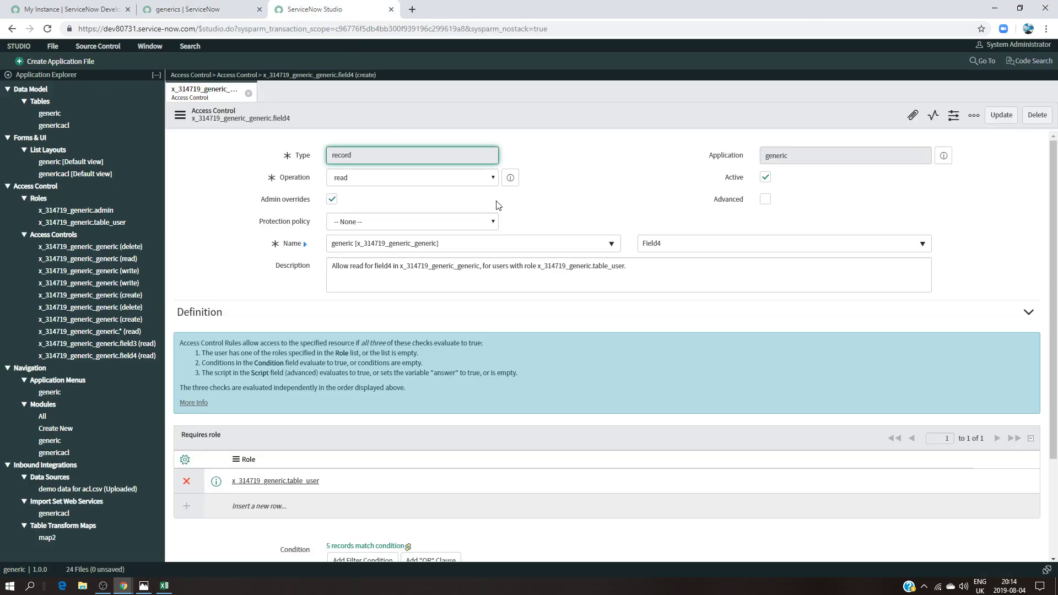
{"action": "left_click", "coordinate": [198, 9]}
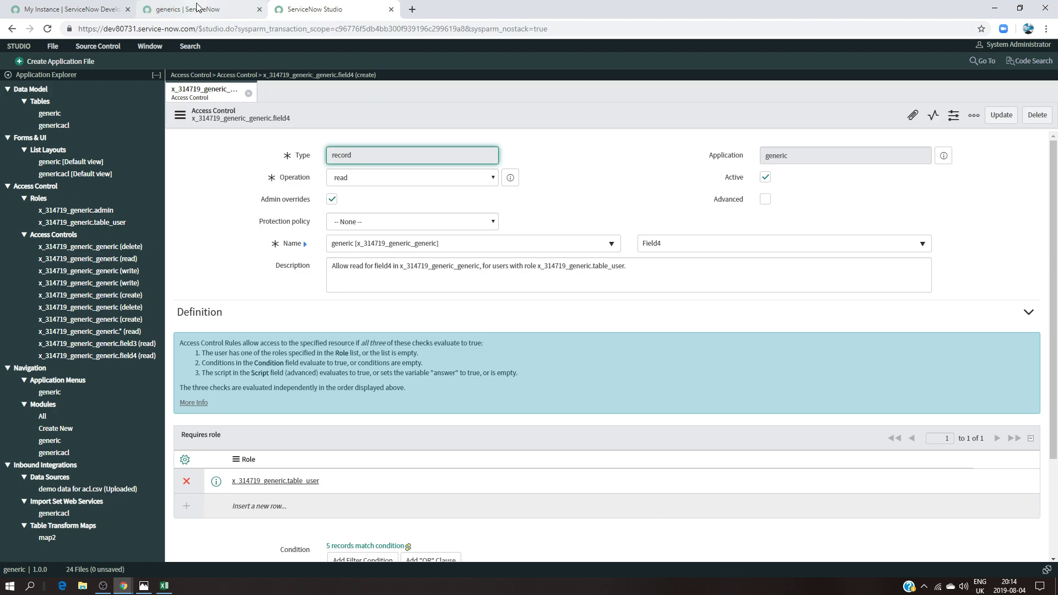
{"action": "left_click", "coordinate": [67, 10]}
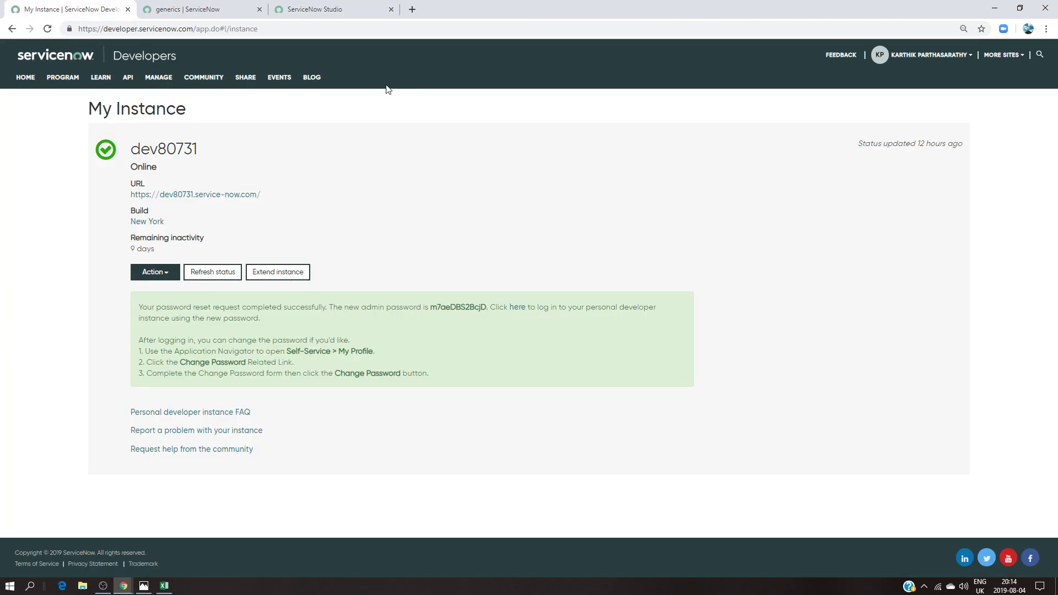
{"action": "left_click", "coordinate": [182, 10]}
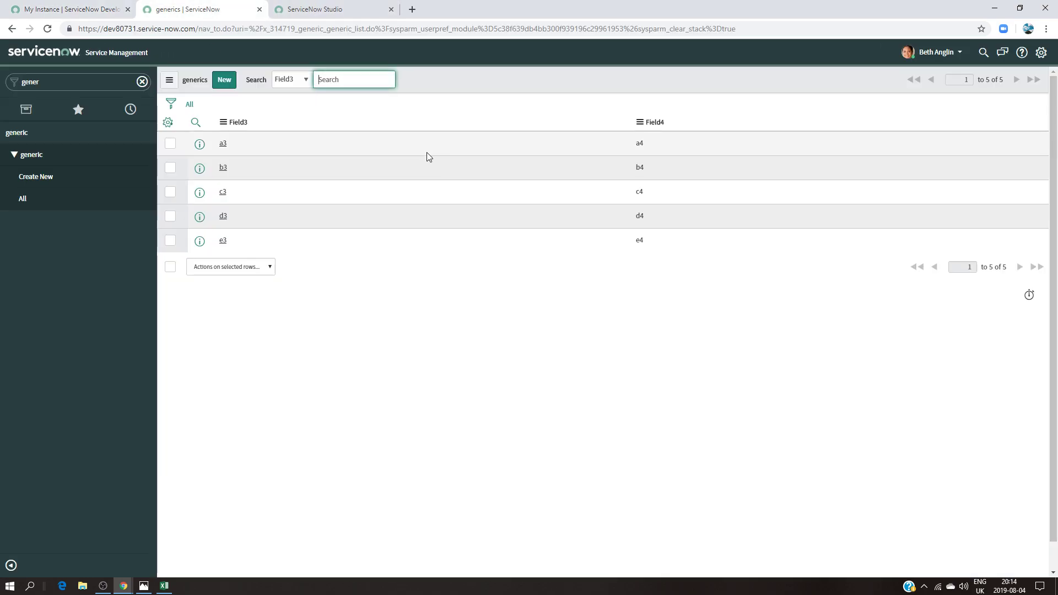